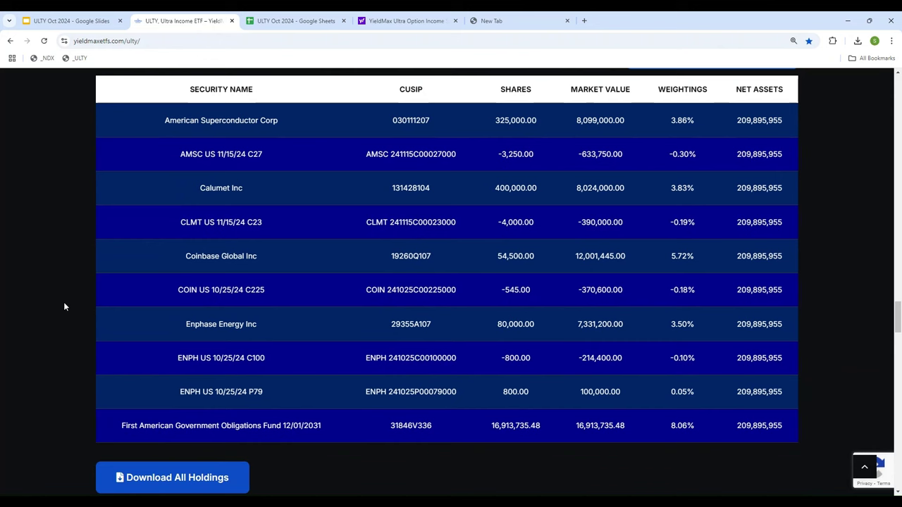
Review ULTY's top 10 holdings, month-end performance and fund overview on the YieldMax fund page.
scroll(316, 342, "up", 3)
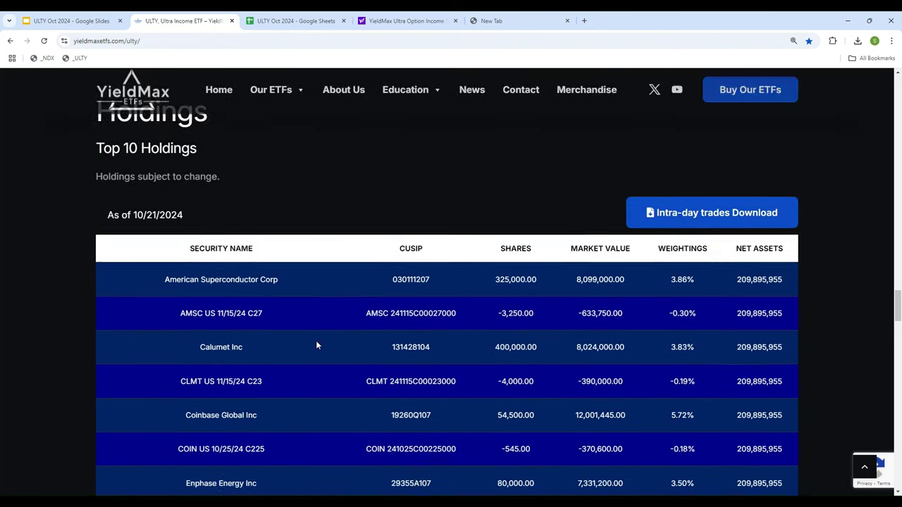
scroll(316, 344, "down", 3)
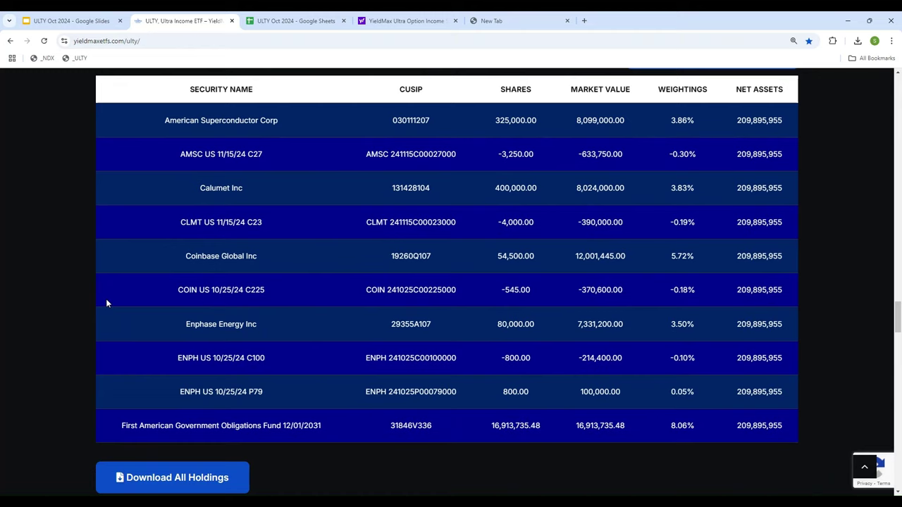
scroll(107, 303, "up", 15)
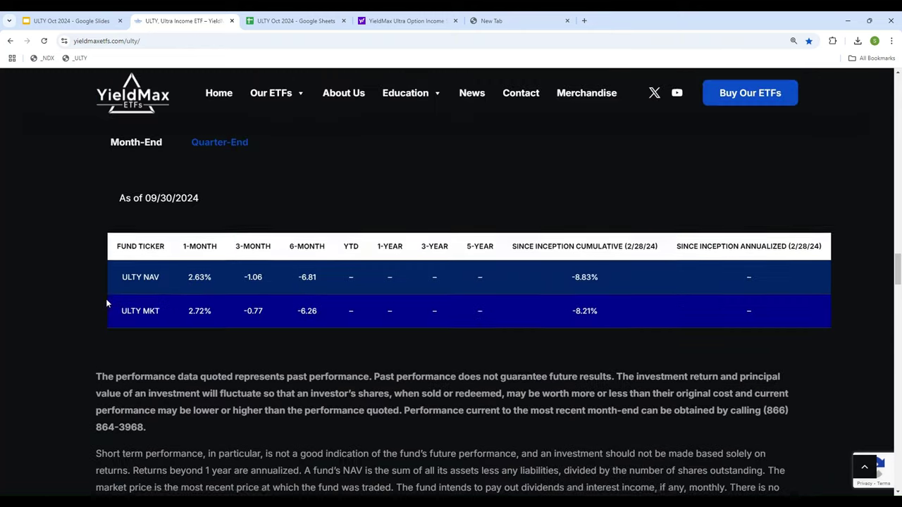
scroll(107, 303, "up", 10)
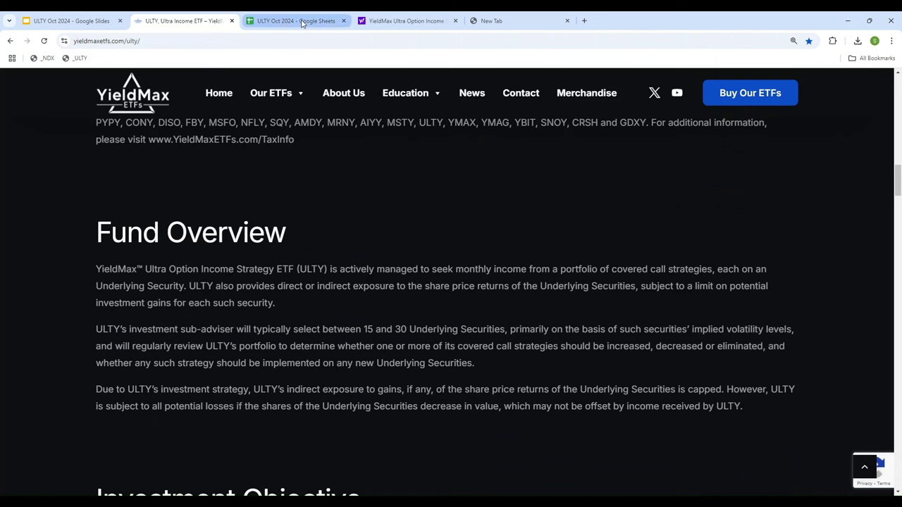
Look at the cash-out buy-and-hold strategy in the spreadsheet's Summary sheet and the Distribution Details on the YieldMax ULTY page.
left_click(264, 21)
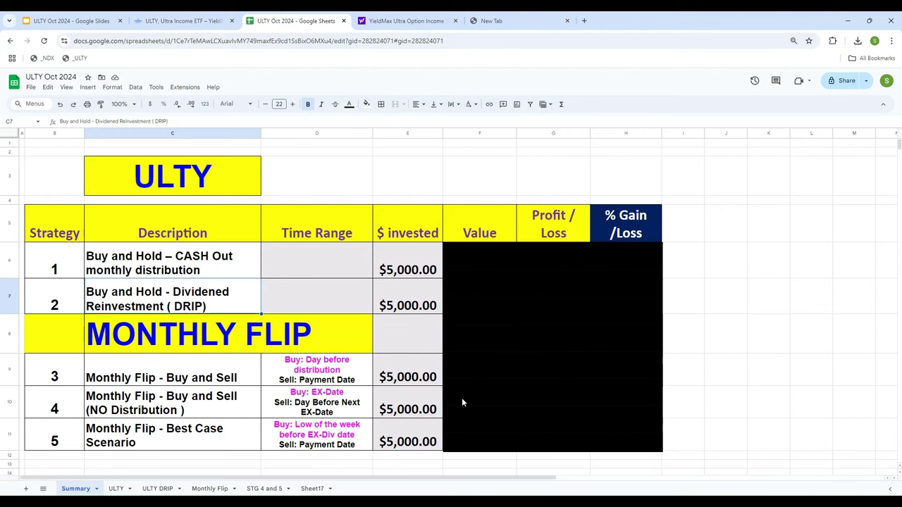
left_click(162, 260)
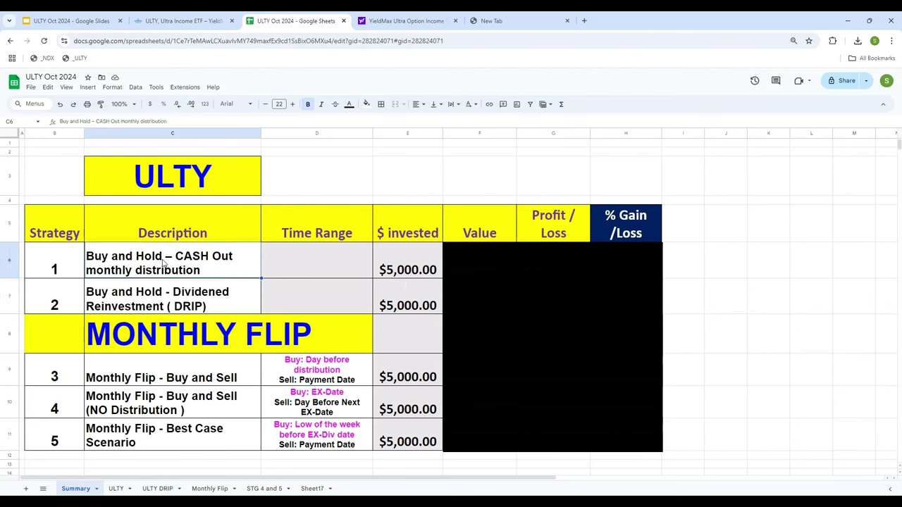
left_click(180, 20)
scroll(338, 219, "up", 1)
scroll(427, 244, "down", 7)
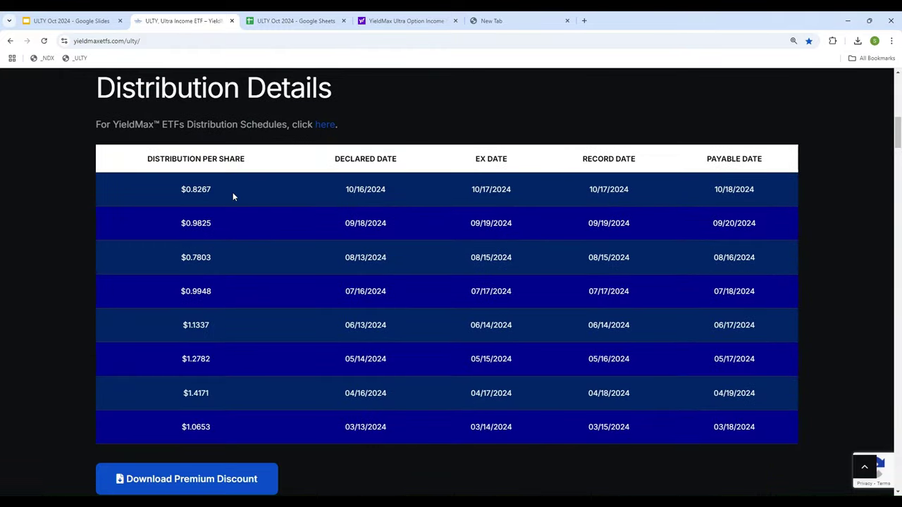
Return to the spreadsheet's Summary sheet and go through the DRIP and three Monthly Flip strategies, ending on the cash-out strategy.
left_click(279, 23)
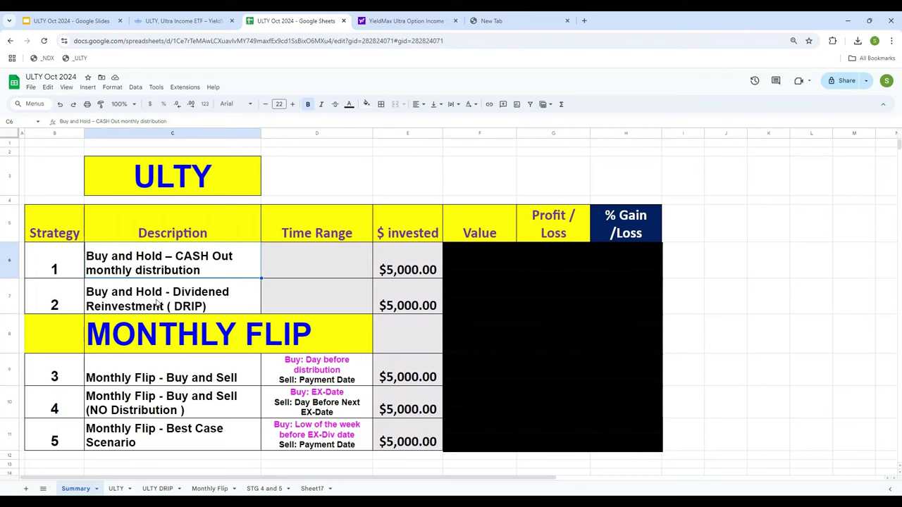
left_click(158, 303)
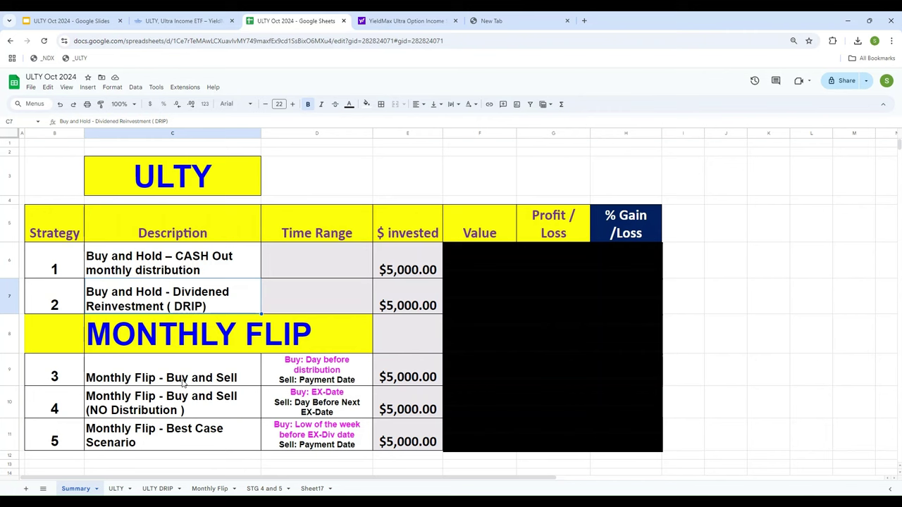
left_click(178, 334)
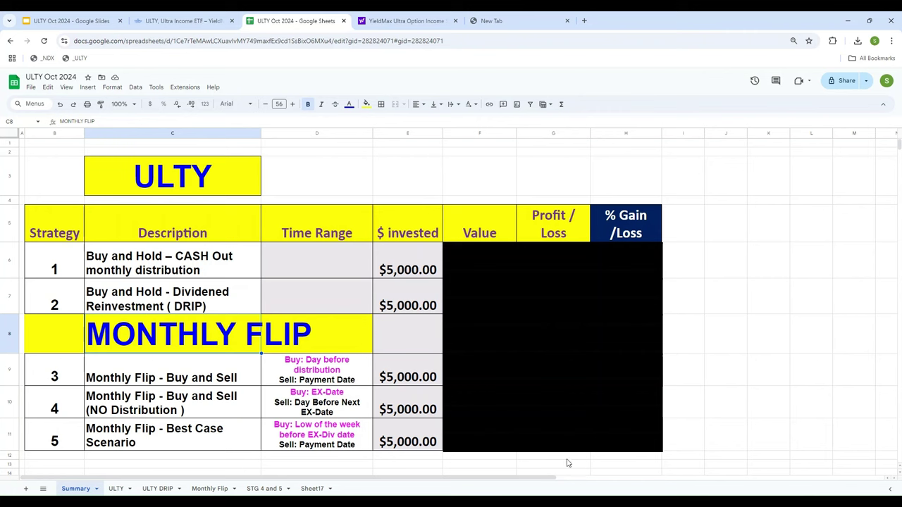
left_click(134, 387)
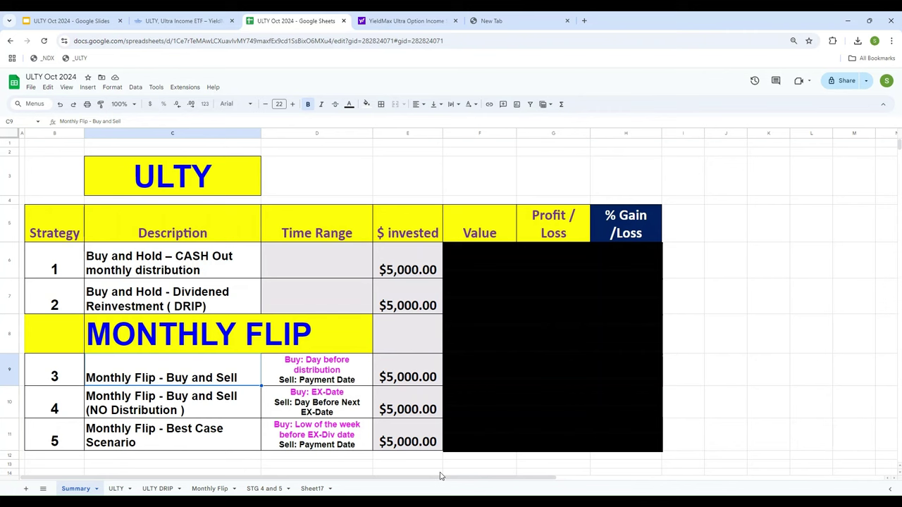
key("Down")
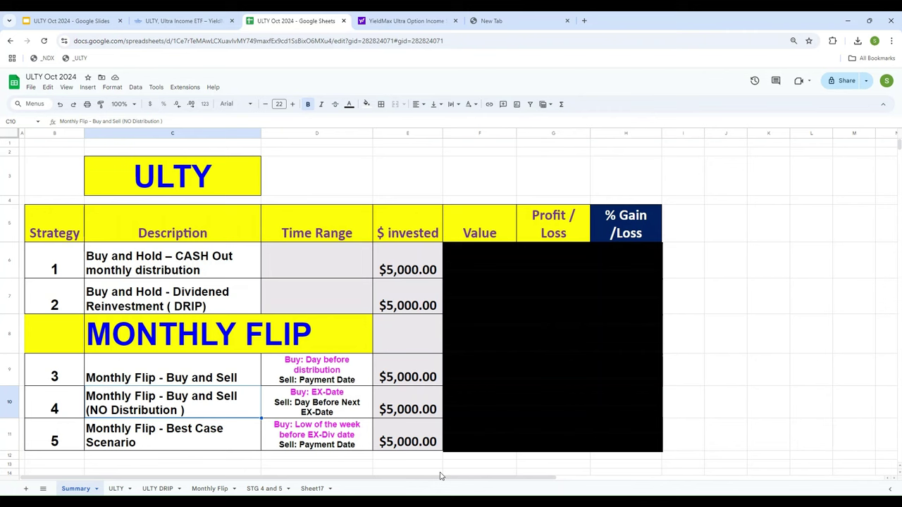
left_click(205, 442)
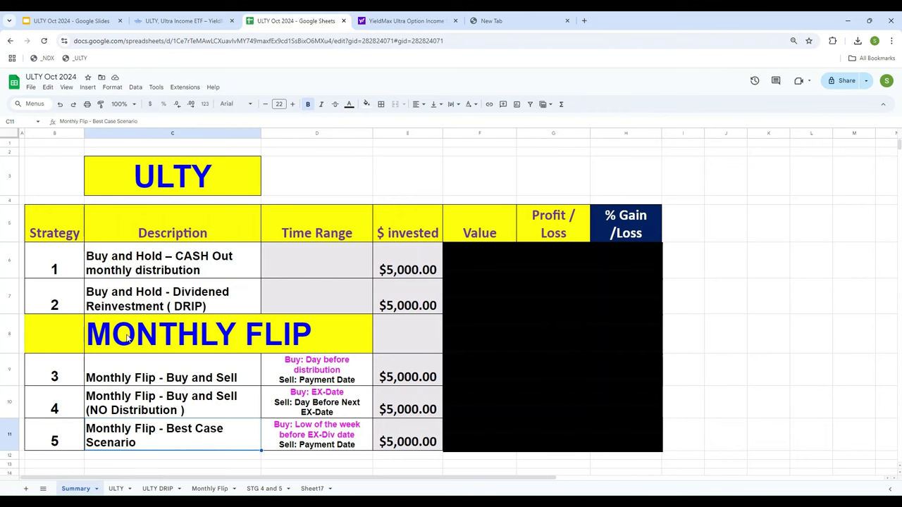
left_click(153, 270)
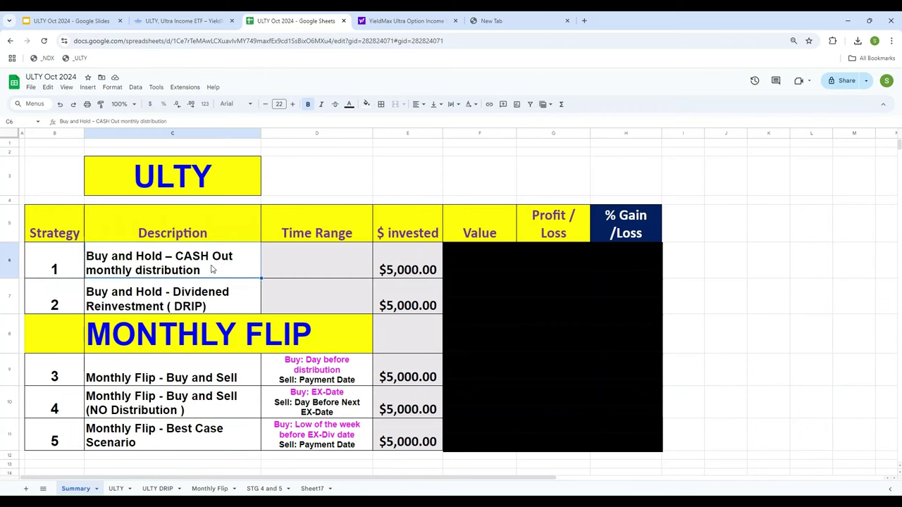
Open the ULTY sheet, then check the fund inception date and distribution table on the YieldMax ULTY page.
left_click(116, 488)
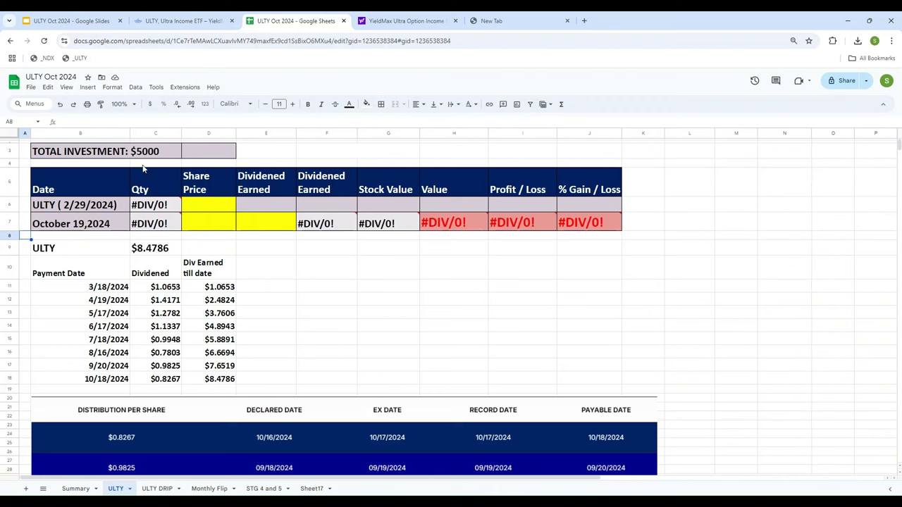
scroll(260, 423, "down", 3)
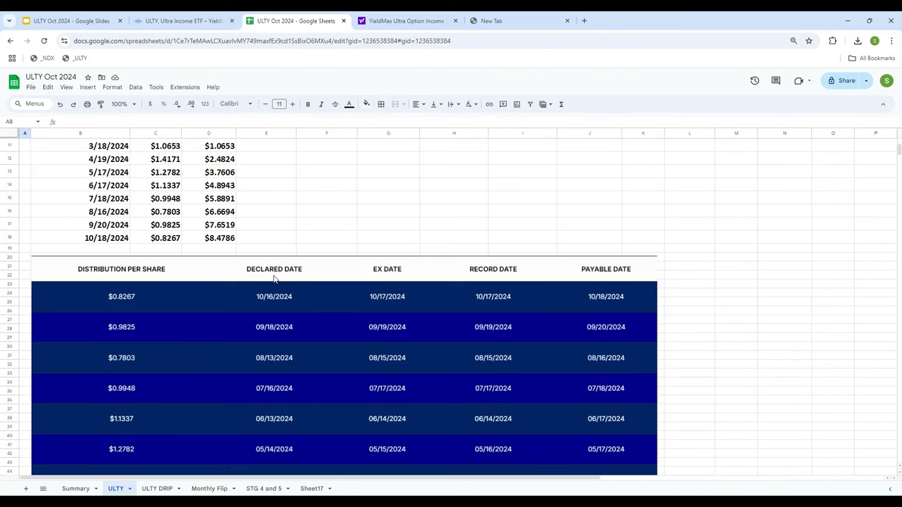
left_click(179, 21)
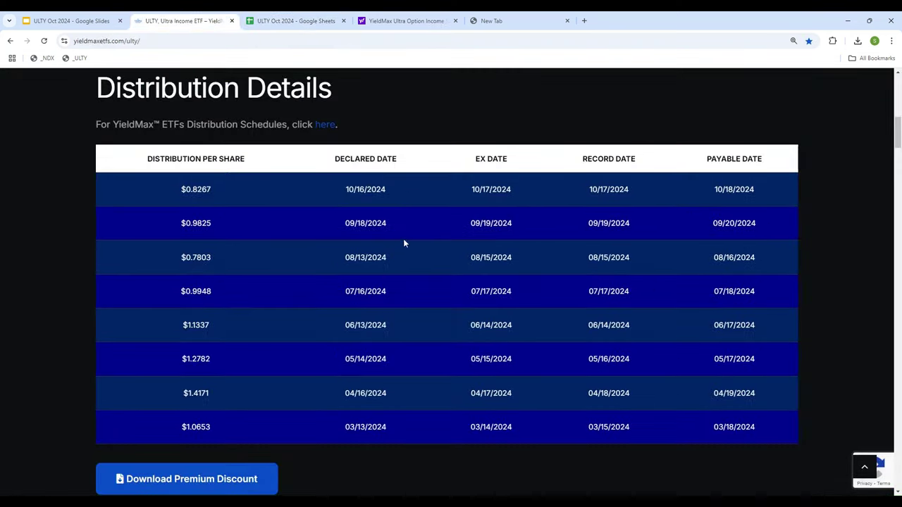
scroll(405, 242, "down", 5)
scroll(419, 242, "down", 10)
scroll(420, 244, "up", 3)
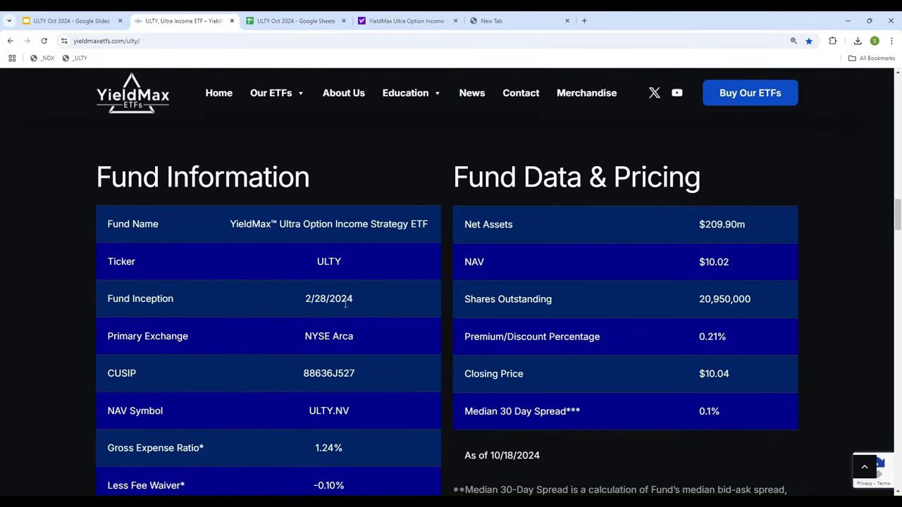
scroll(346, 303, "up", 10)
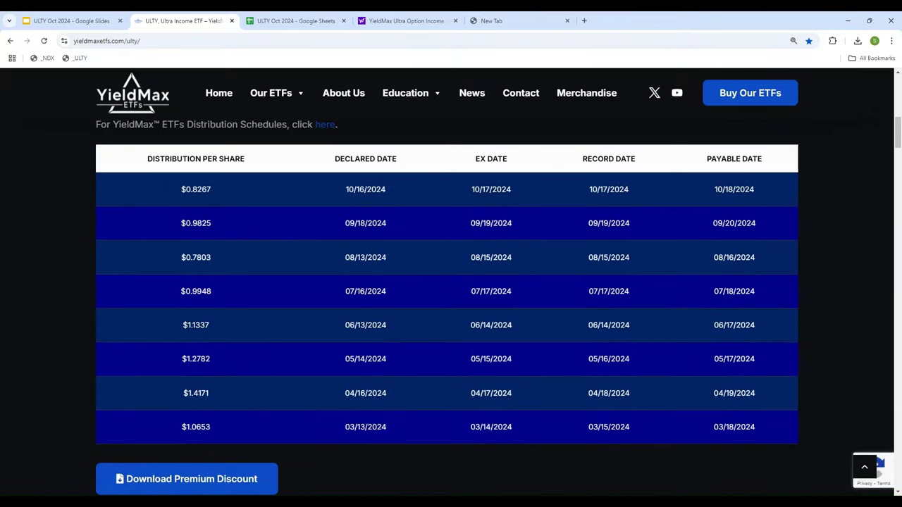
Return to the ULTY sheet and compare its payment dates, dividends and total formula in C9 with the distribution table.
left_click(293, 21)
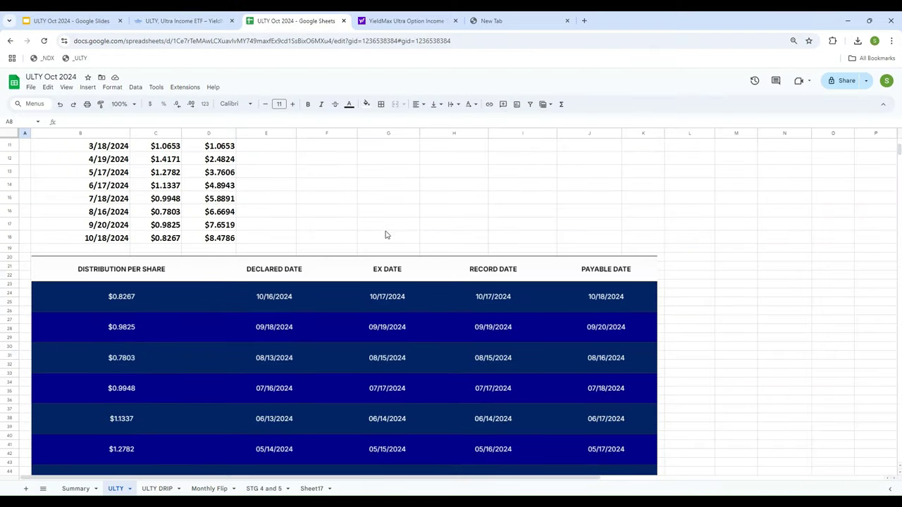
scroll(395, 222, "down", 2)
scroll(400, 214, "up", 1)
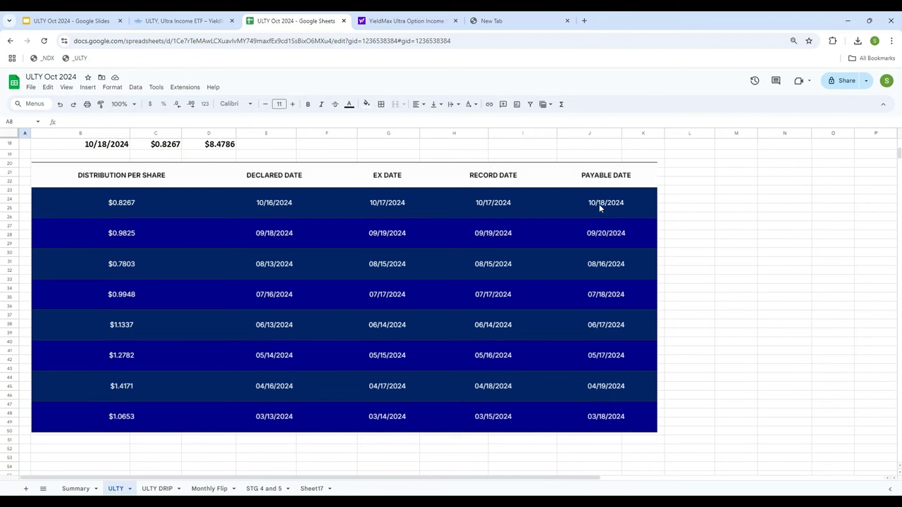
scroll(143, 253, "up", 5)
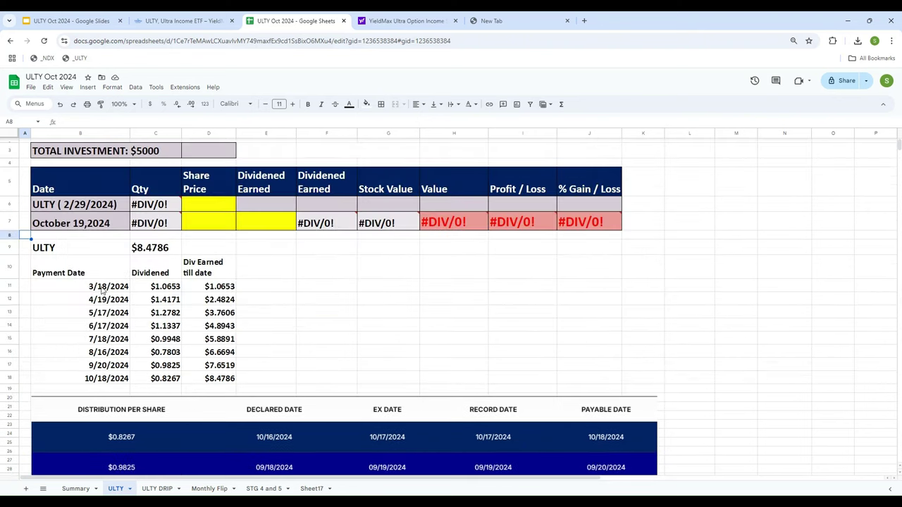
scroll(343, 310, "down", 2)
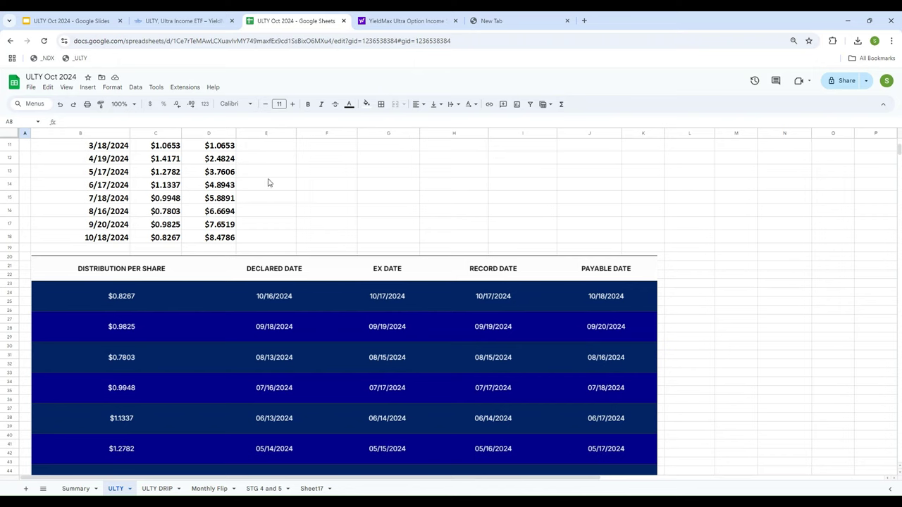
scroll(323, 210, "up", 3)
left_click(97, 290)
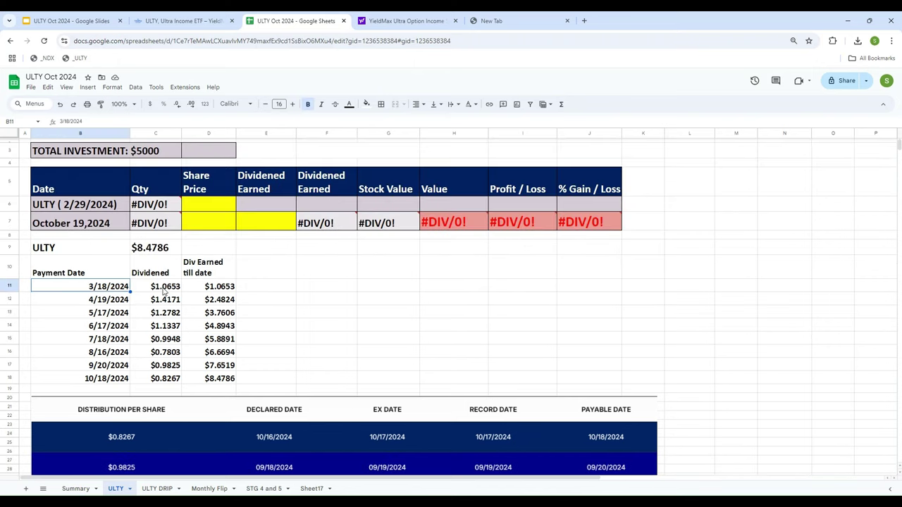
left_click_drag(166, 288, 171, 381)
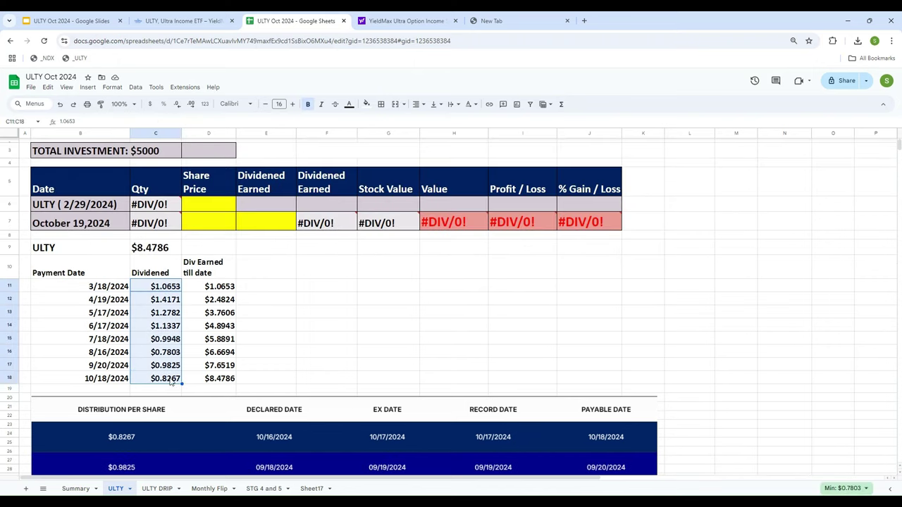
left_click(157, 250)
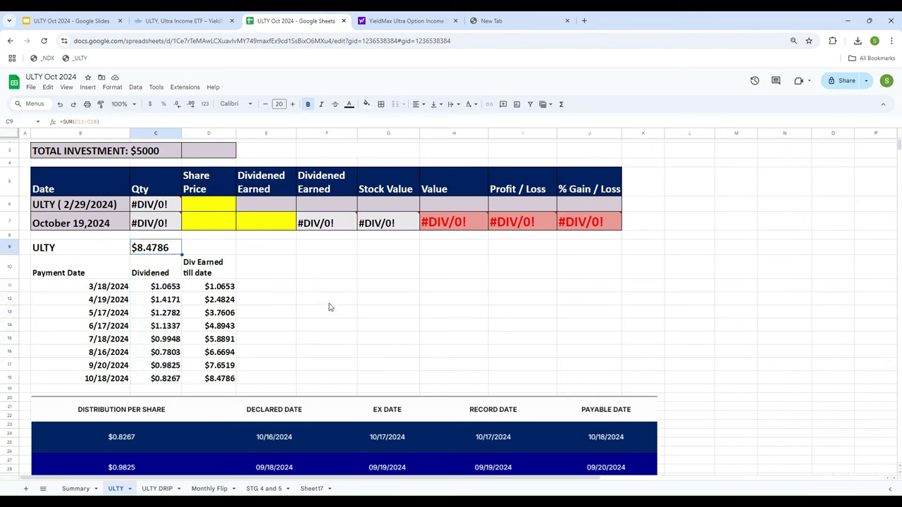
Fill the October 19, 2024 Dividend Earned cell E7 with a reference to the dividend total, =C9.
left_click(270, 223)
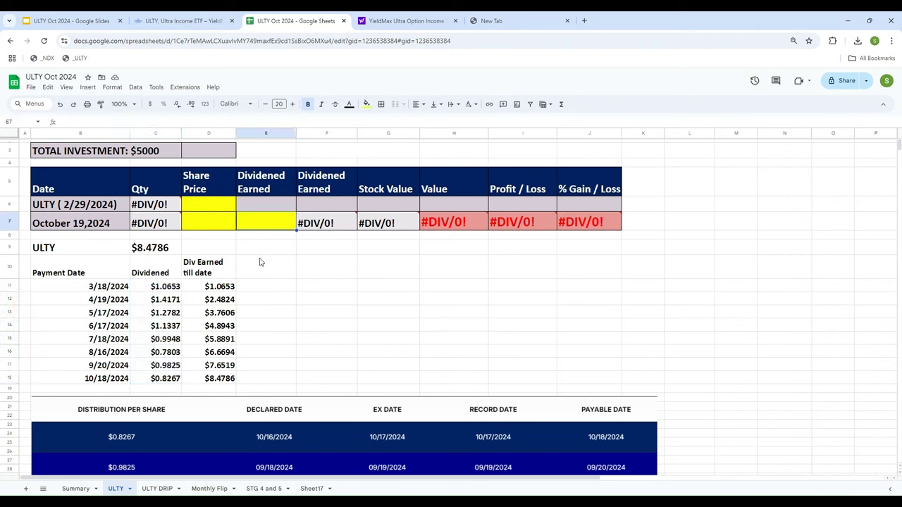
type("=")
left_click(151, 250)
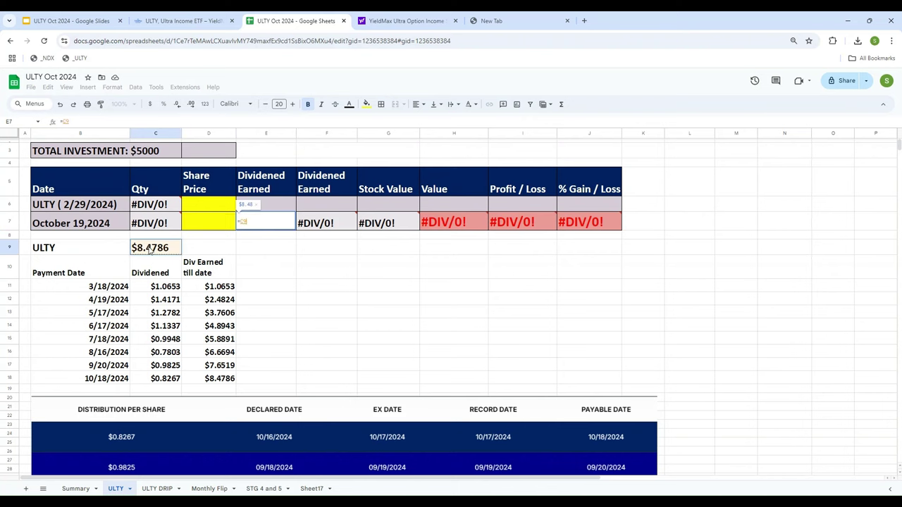
key("Return")
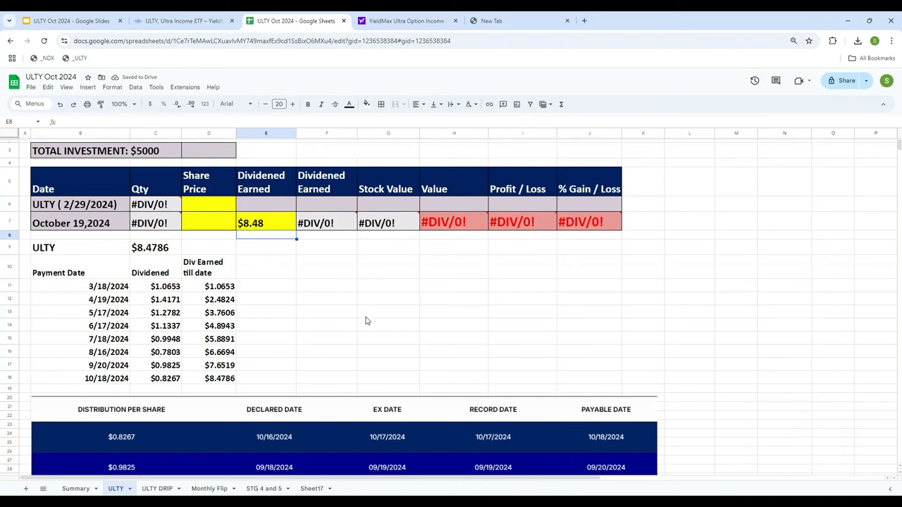
scroll(365, 318, "down", 5)
scroll(366, 320, "up", 5)
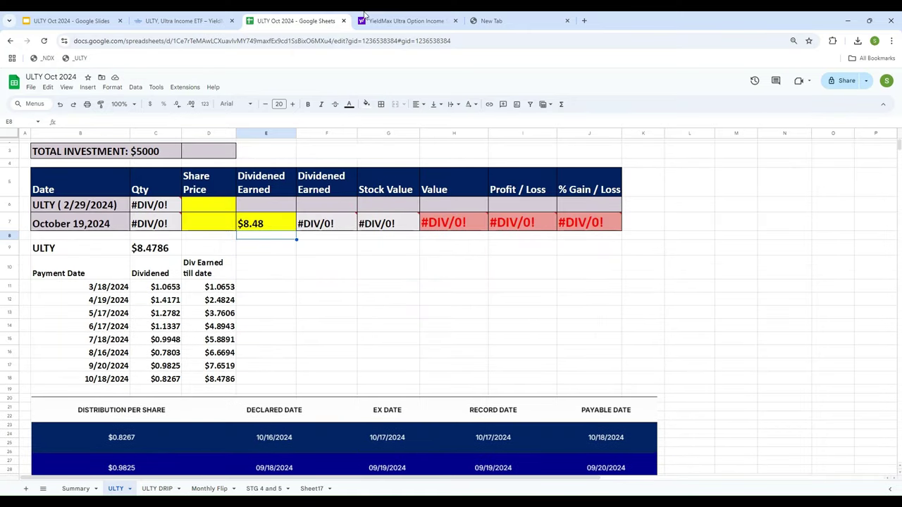
Switch to Yahoo Finance and find ULTY's closing price for Feb 29, 2024 in the historical prices.
left_click(393, 21)
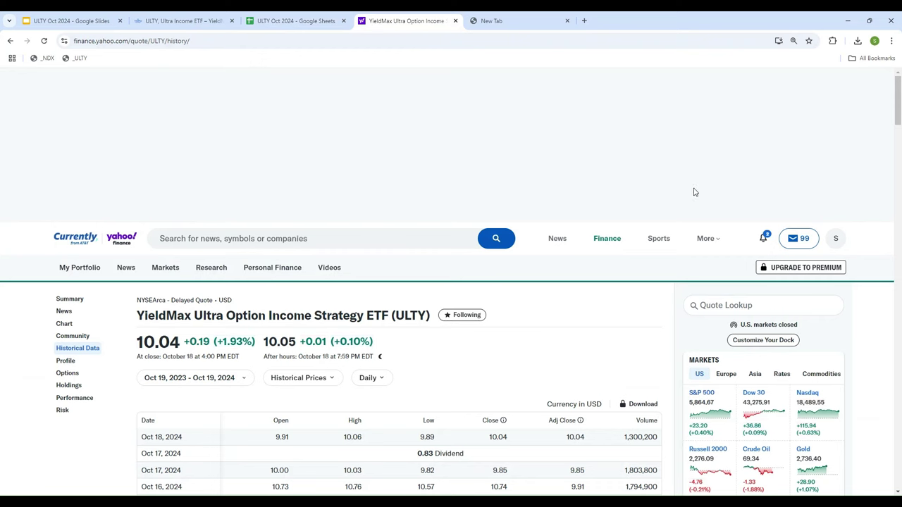
scroll(7, 418, "down", 1)
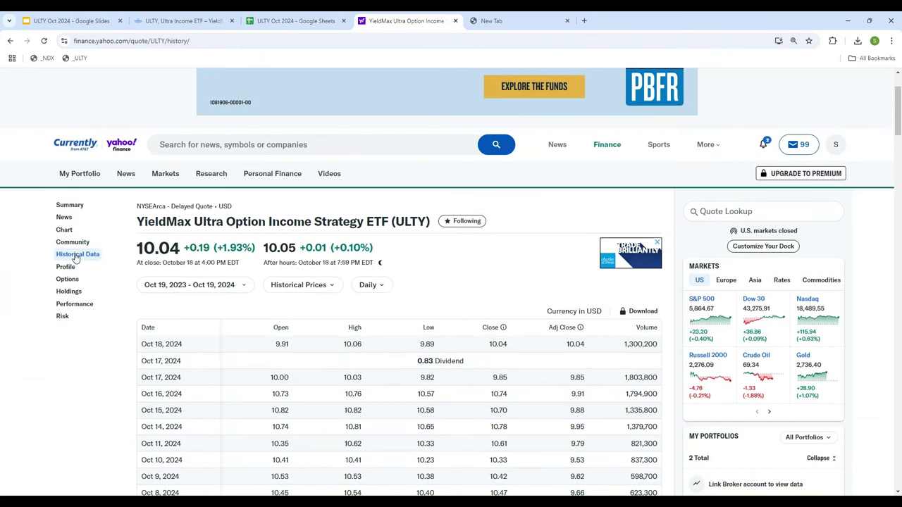
scroll(105, 377, "down", 4)
scroll(105, 376, "down", 20)
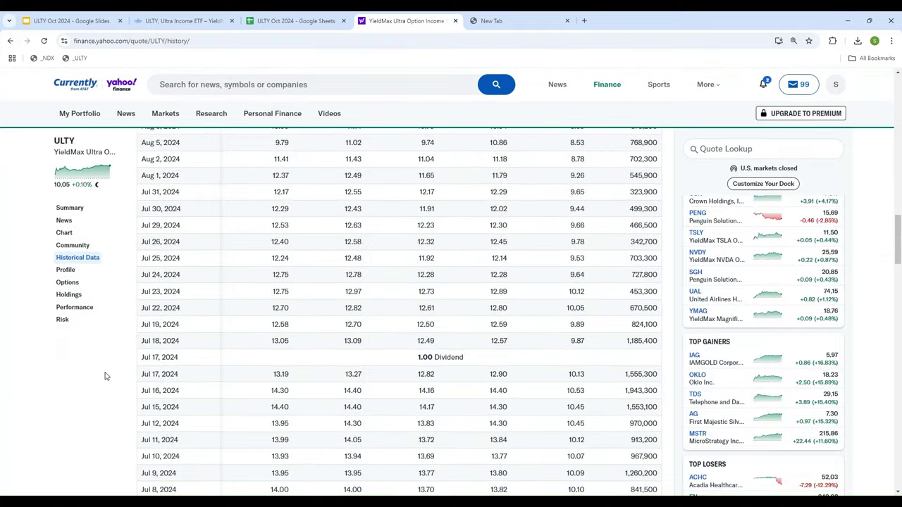
scroll(104, 376, "down", 9)
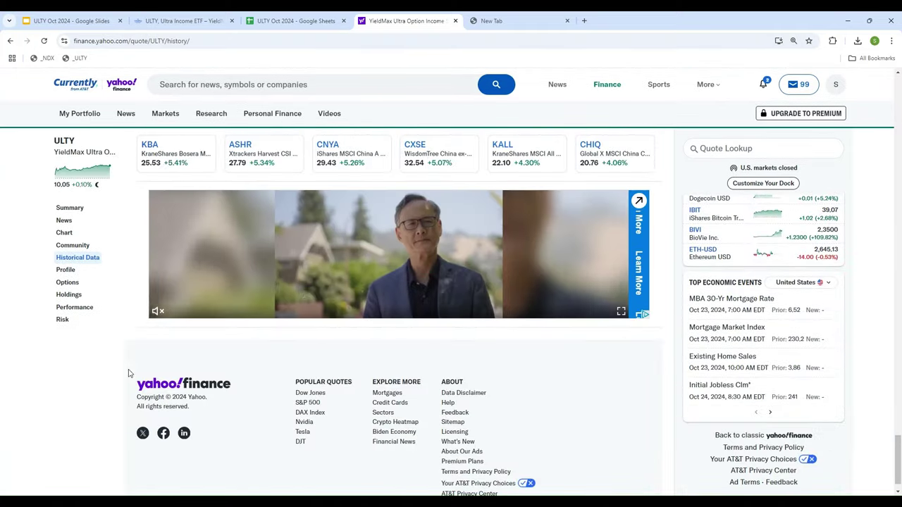
scroll(113, 375, "up", 3)
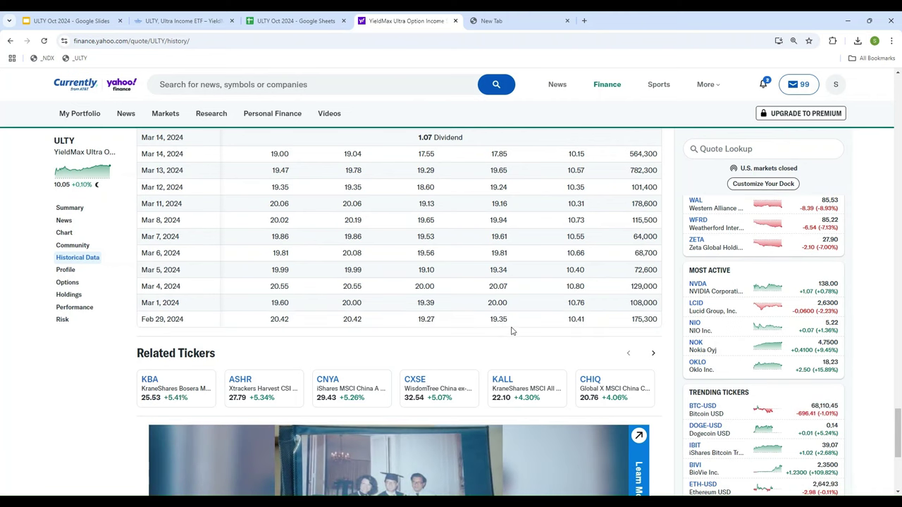
Enter the Feb 29, 2024 closing price from Yahoo Finance, 19.35, as the share price in D6 of the ULTY sheet.
left_click(279, 21)
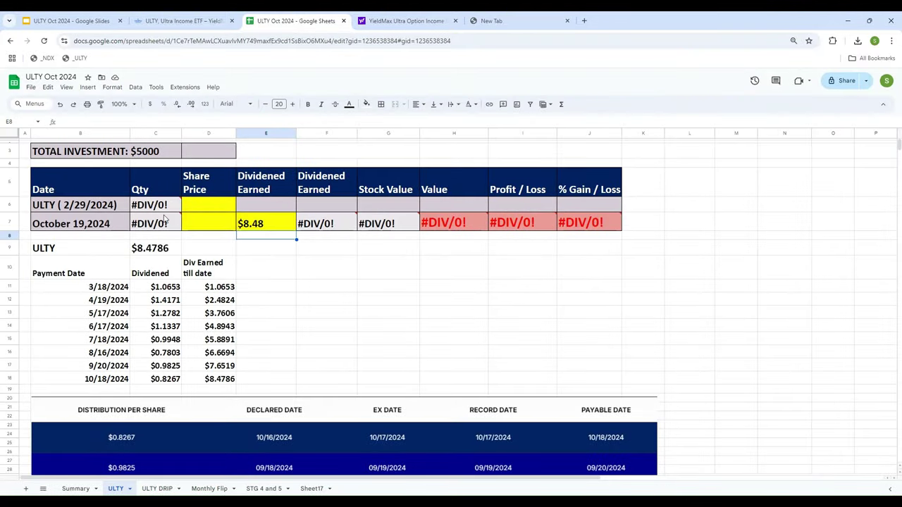
left_click(68, 210)
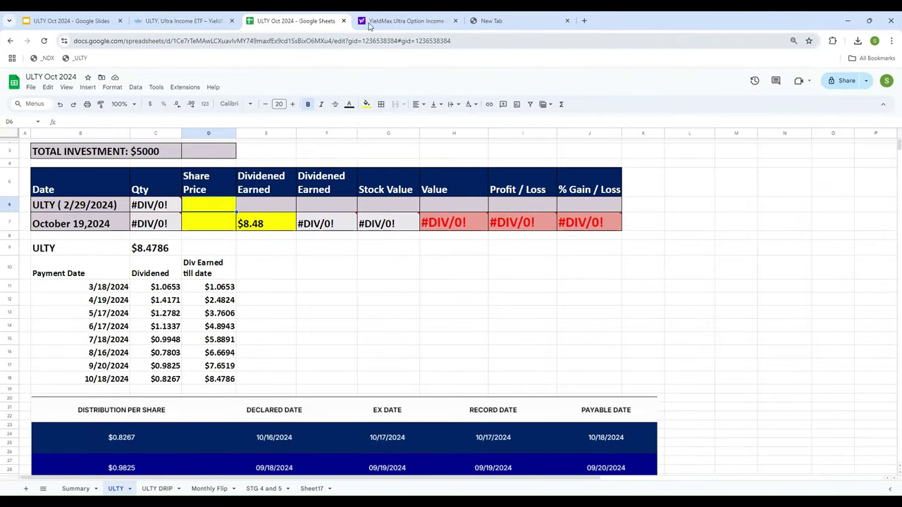
left_click(394, 21)
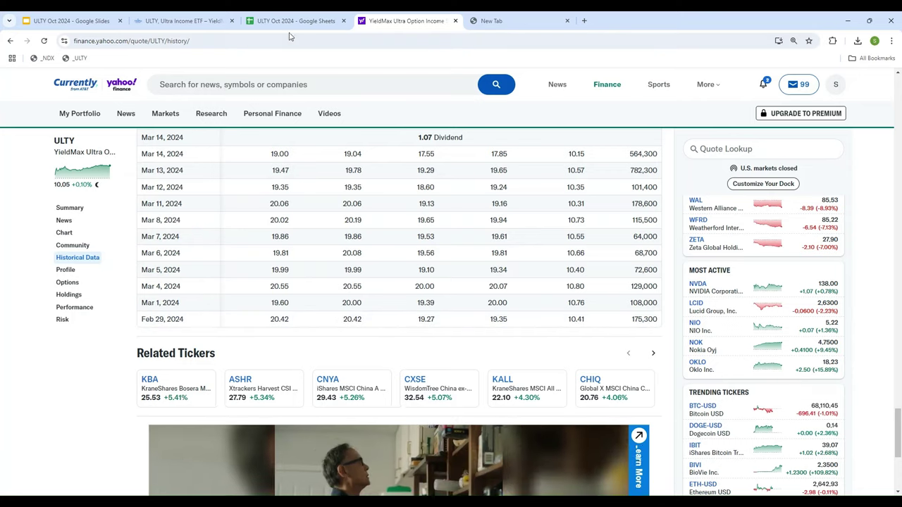
left_click(277, 21)
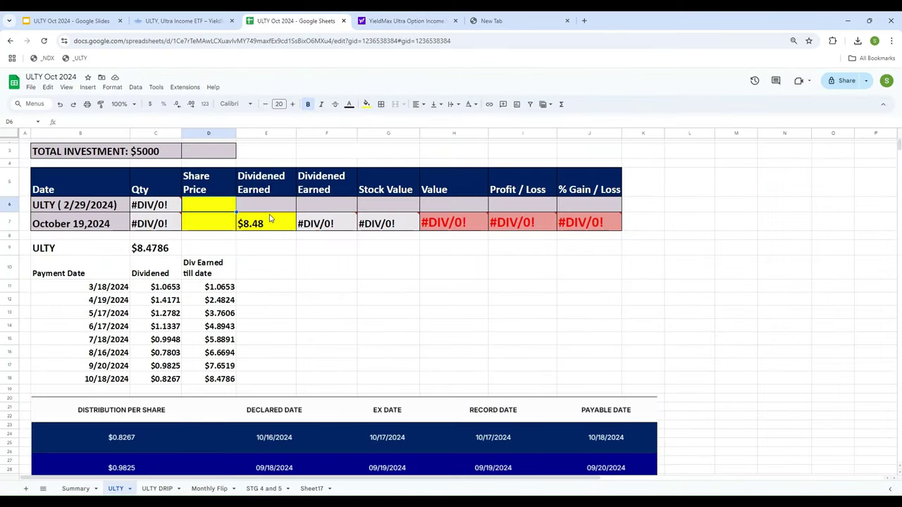
type("19.35")
key("Return")
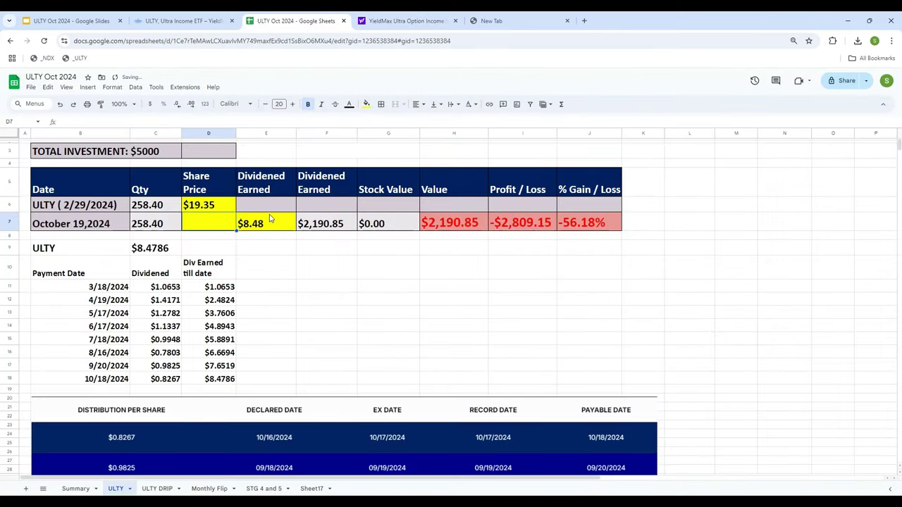
Re-enter the 2/29/2024 quantity formula in C6 as =5000/D6, dividing the investment by the share price.
left_click(151, 206)
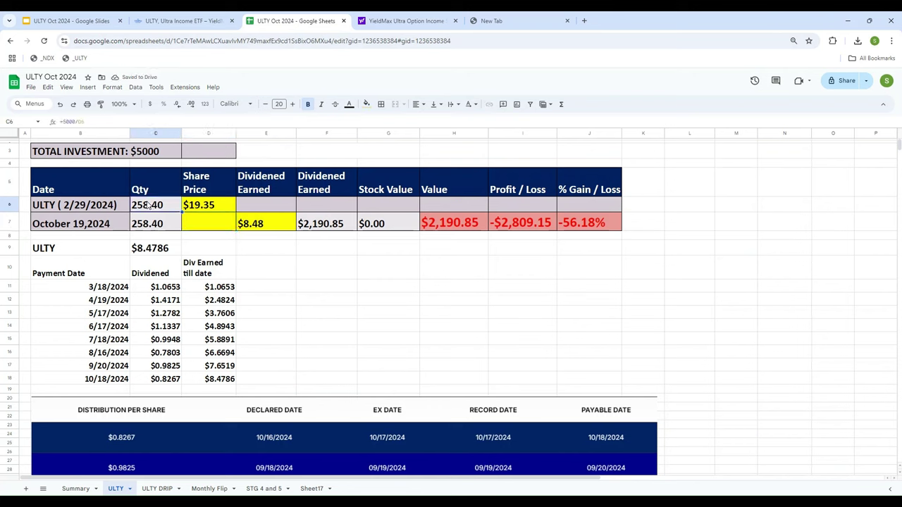
type("=5")
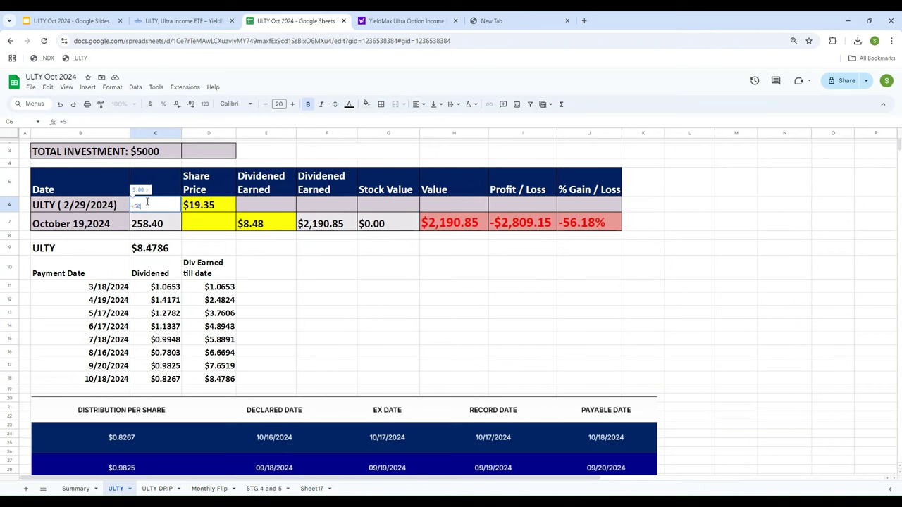
type("000/D6")
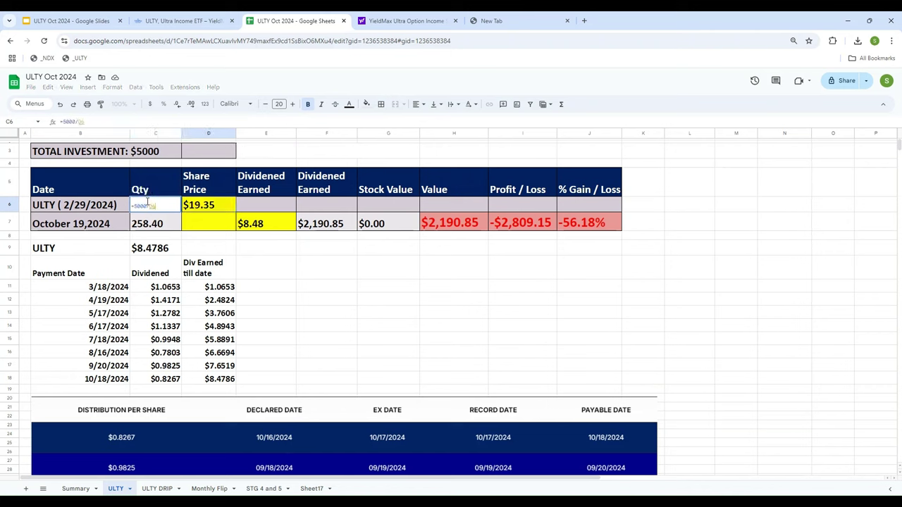
key("Return")
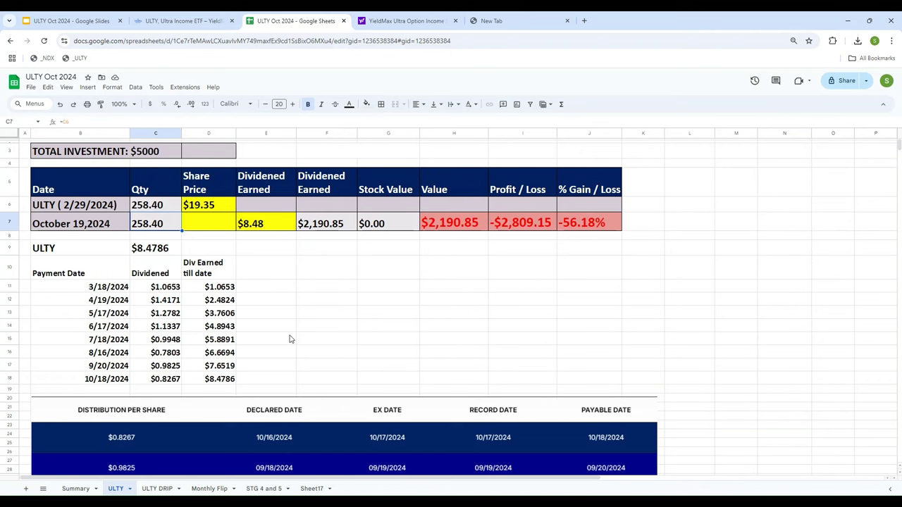
Review the date, quantity formula and share price cells of the 2/29/2024 row.
key("Left")
key("Up")
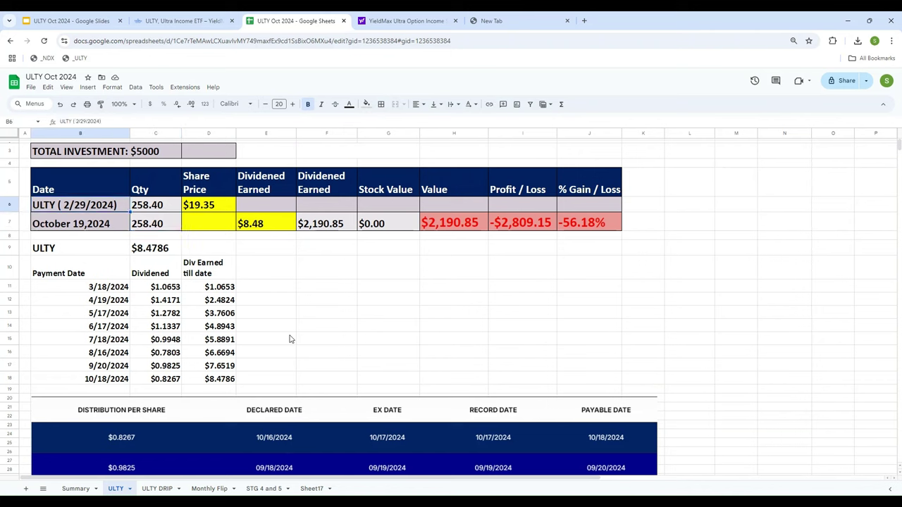
key("Right")
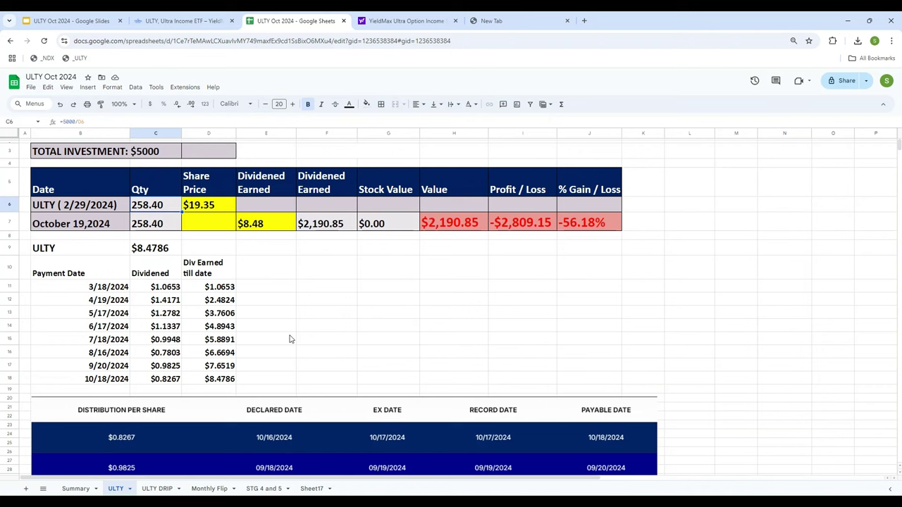
key("Right")
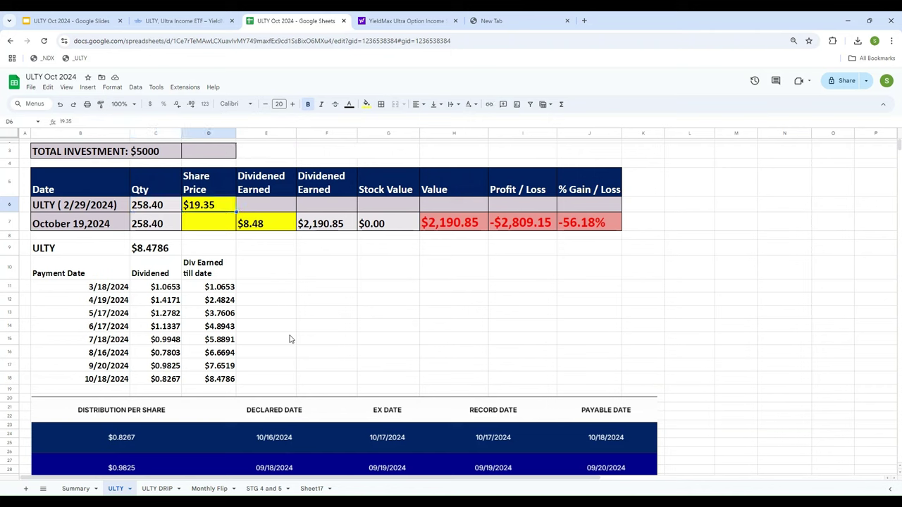
key("Left")
key("Left")
Look up ULTY's Oct 18, 2024 closing price on Yahoo Finance and enter 10.04 as the October 19, 2024 share price in D7.
key("Down")
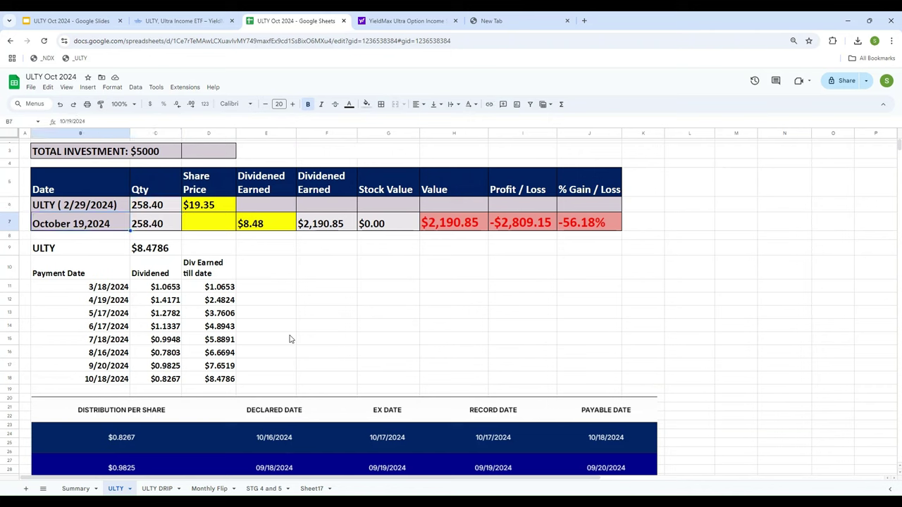
key("Right")
key("Right")
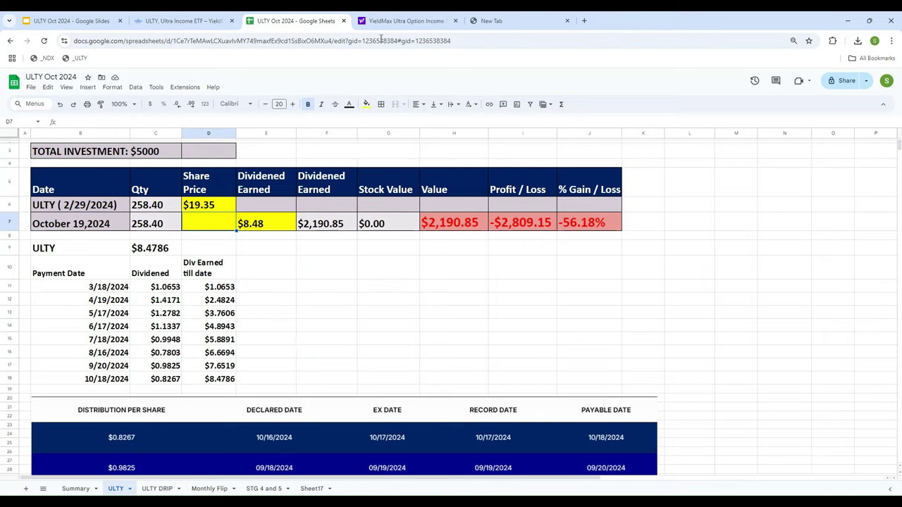
left_click(404, 20)
scroll(444, 243, "up", 3)
scroll(444, 250, "up", 20)
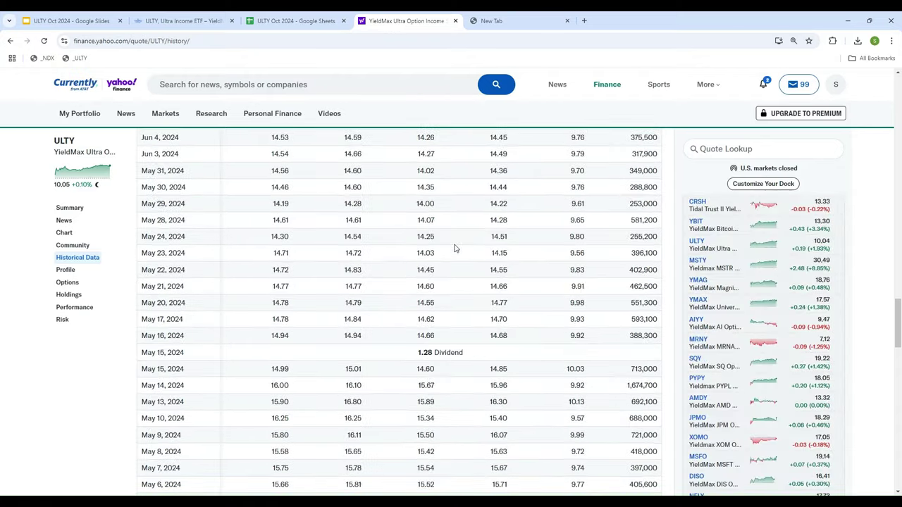
scroll(238, 410, "up", 15)
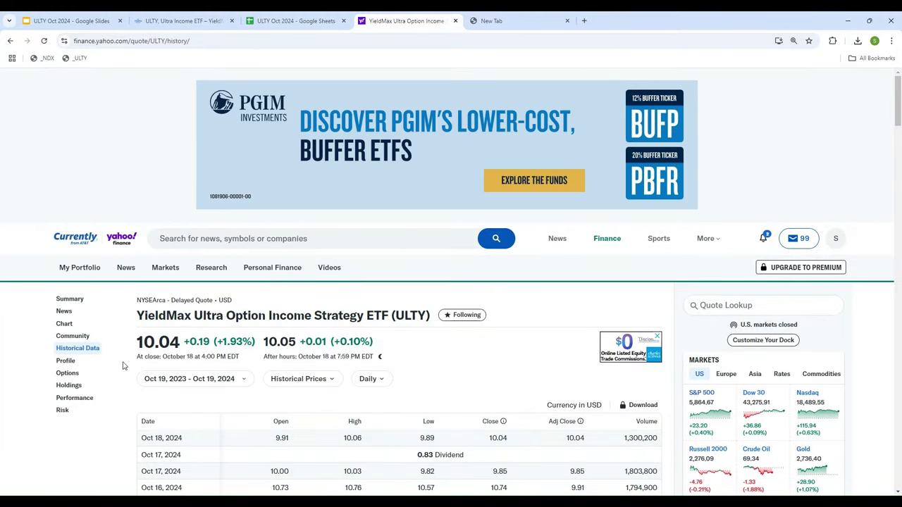
left_click(296, 20)
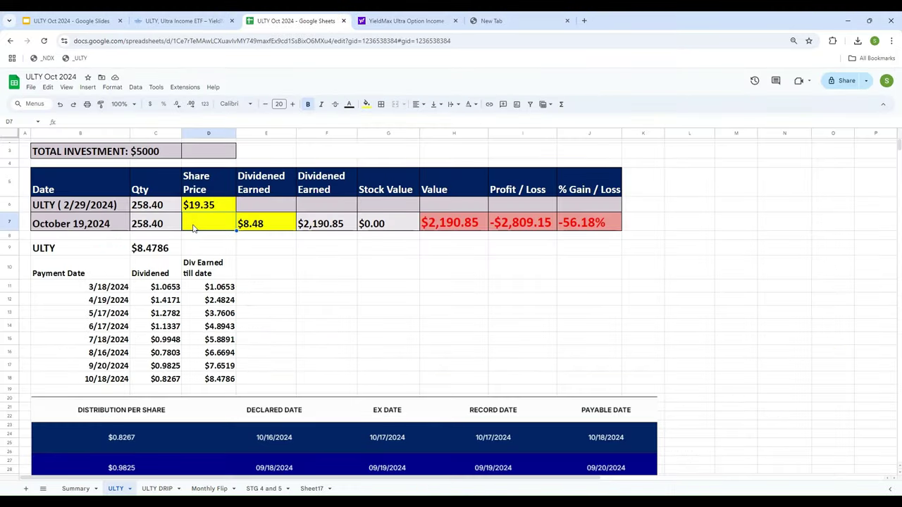
type("10.04")
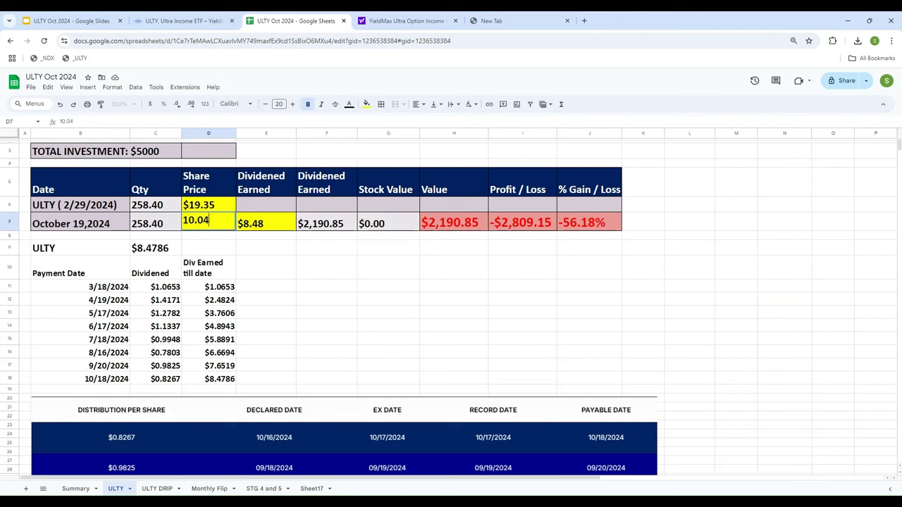
key("Return")
Re-enter the total dividend earned formula in F7 as =E7*C7, multiplying dividends per share by quantity.
key("Up")
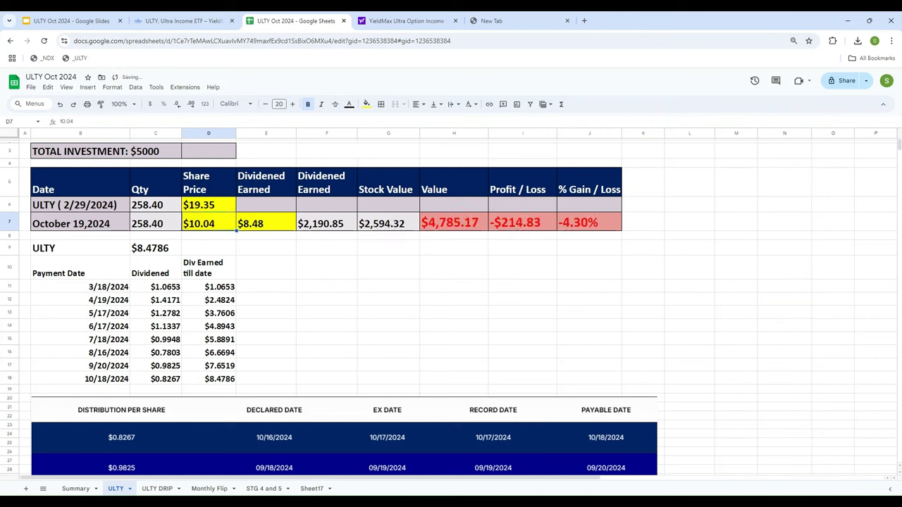
key("Right")
key("Right")
type("=")
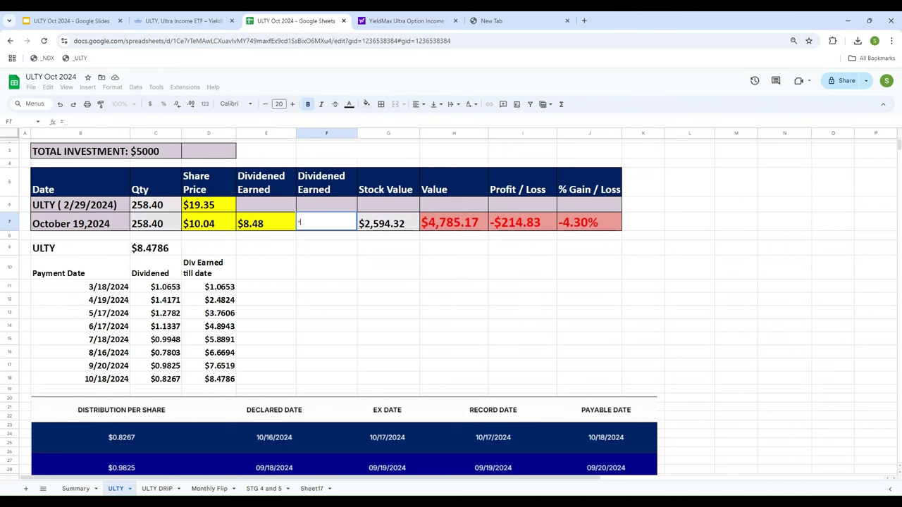
key("Left")
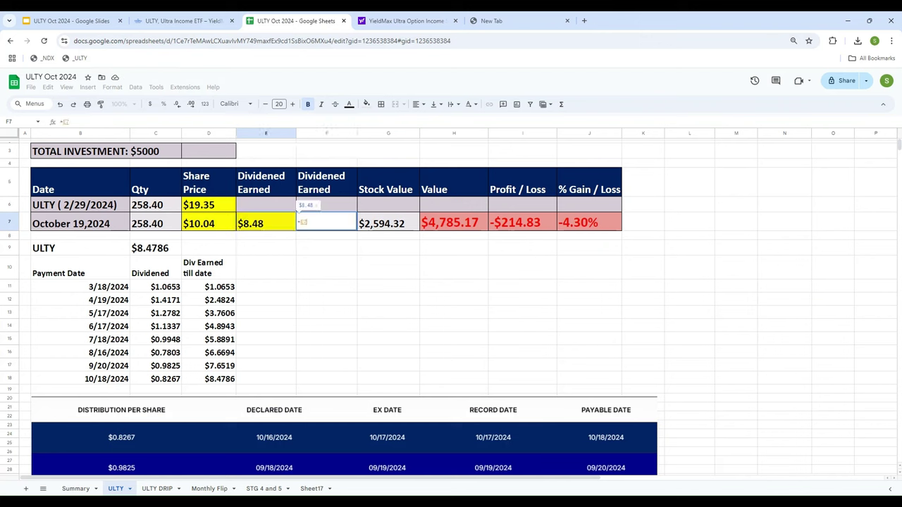
type("*")
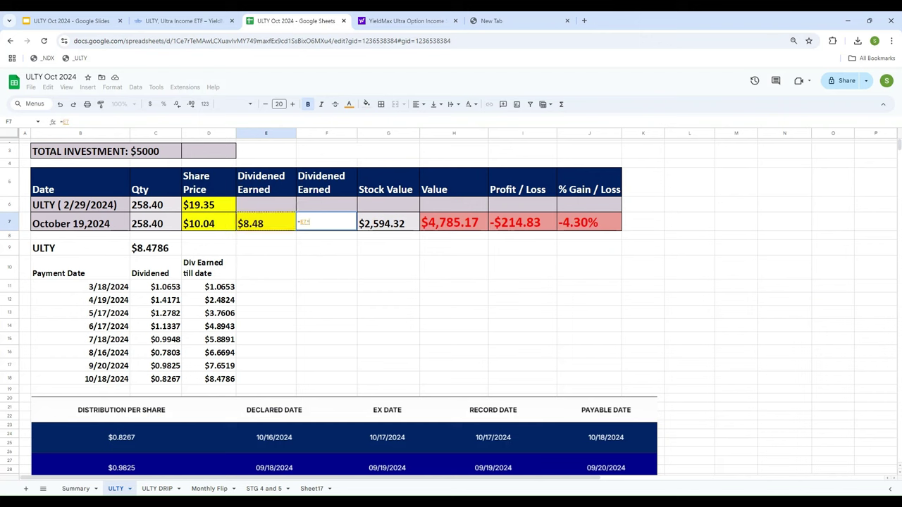
key("Left")
key("Left")
key("Left")
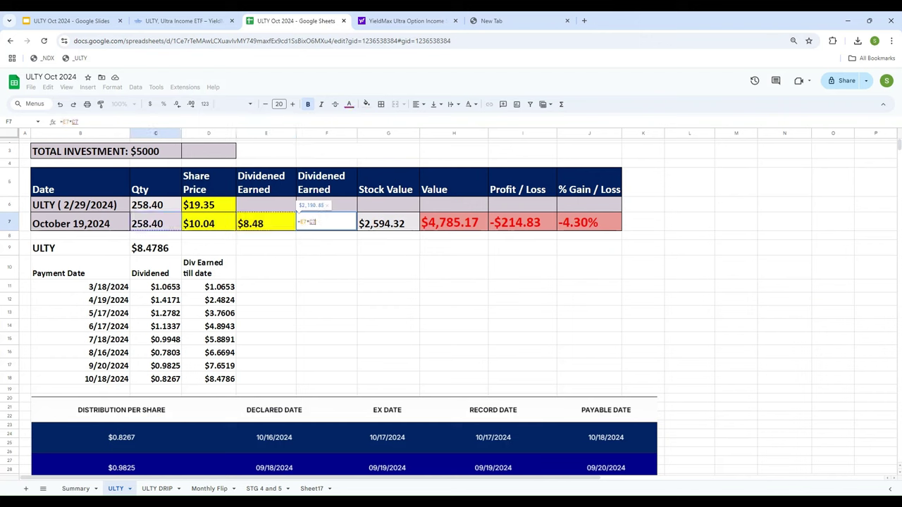
key("Return")
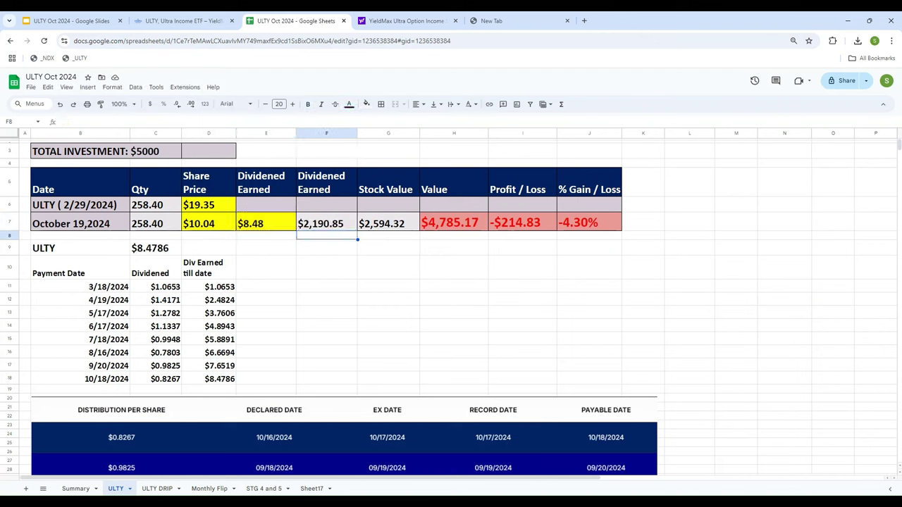
left_click(326, 223)
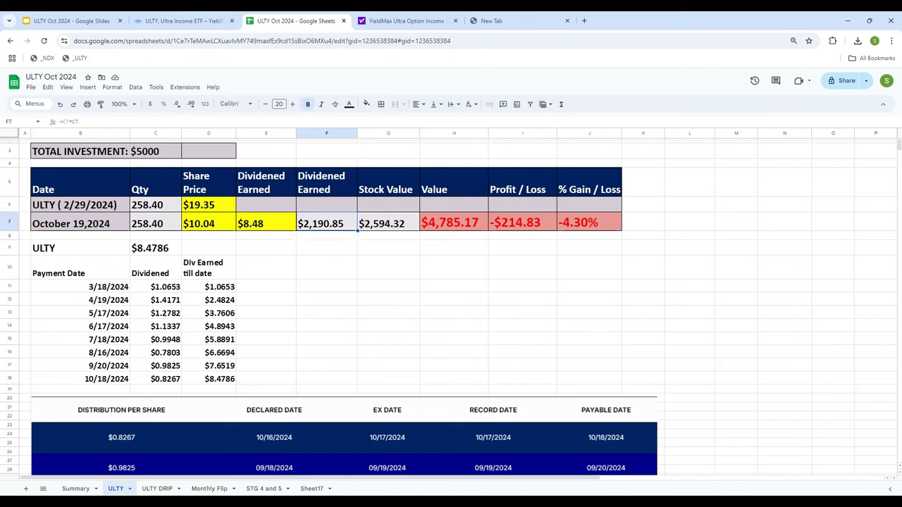
Re-enter the Stock Value formula in G7 as =D7*C7, multiplying the share price by the quantity.
left_click(388, 223)
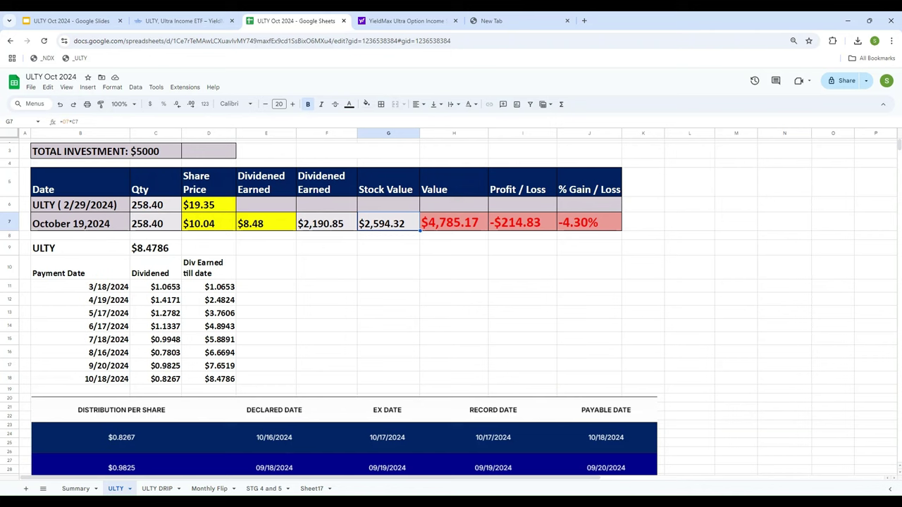
type("=")
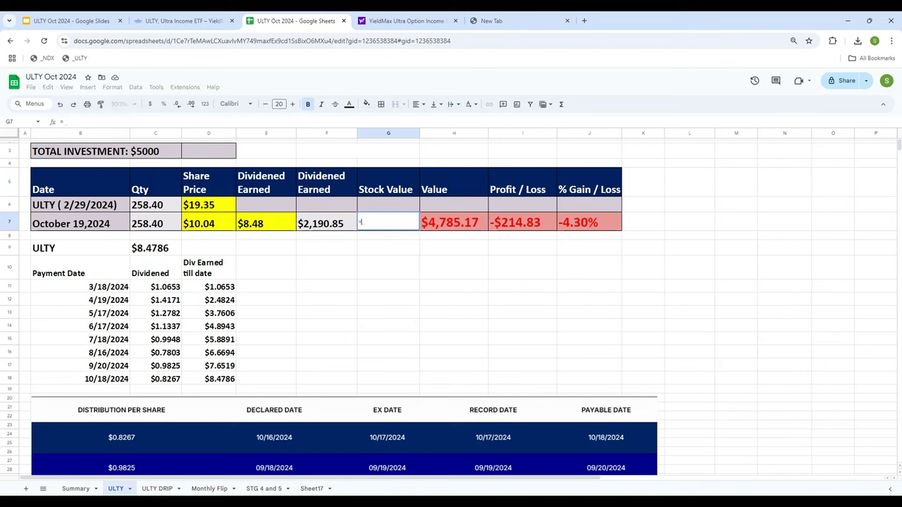
key("Left")
key("Left")
key("Left")
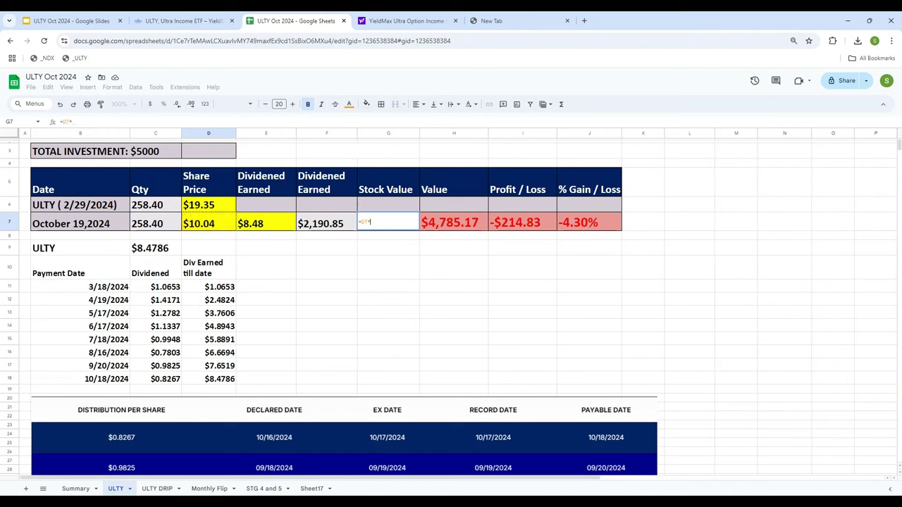
type("*")
key("Left")
key("Left")
key("Left")
key("Left")
key("Return")
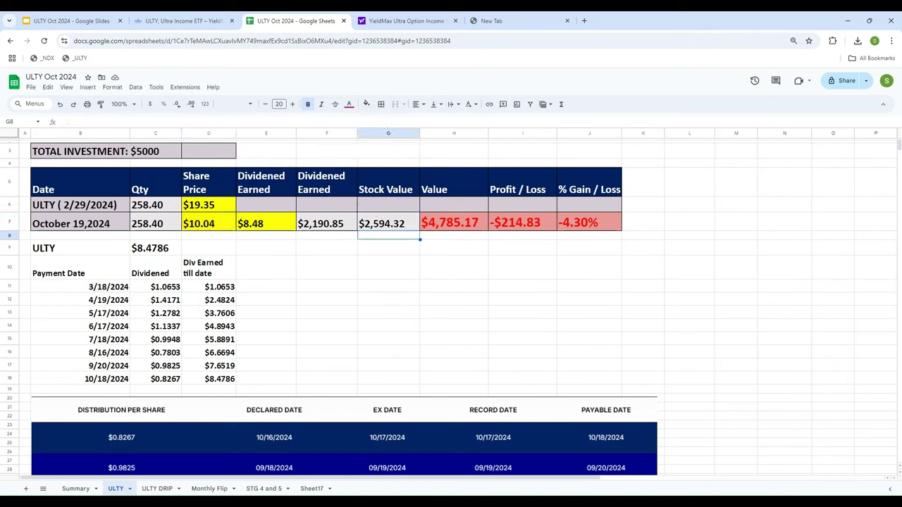
Re-enter the Value formula in H7 as =G7+F7, adding the stock value and the total dividend earned.
left_click(388, 224)
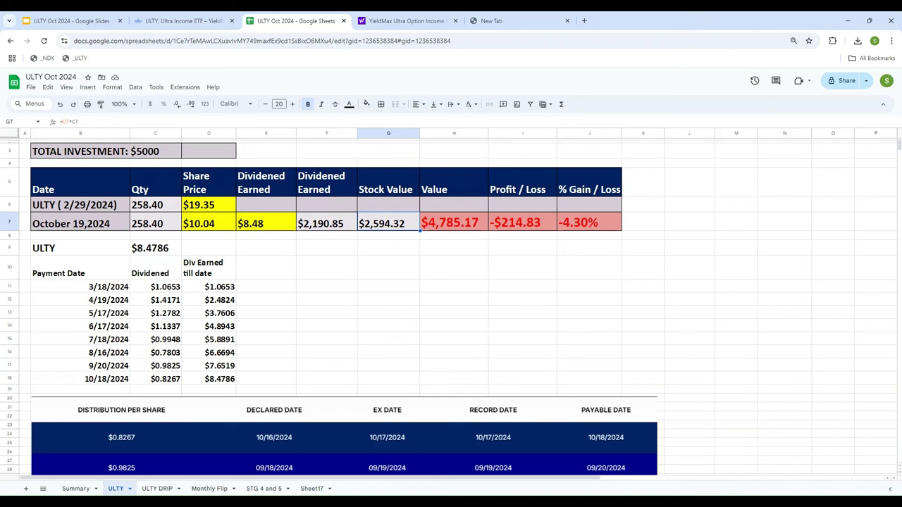
left_click(326, 224)
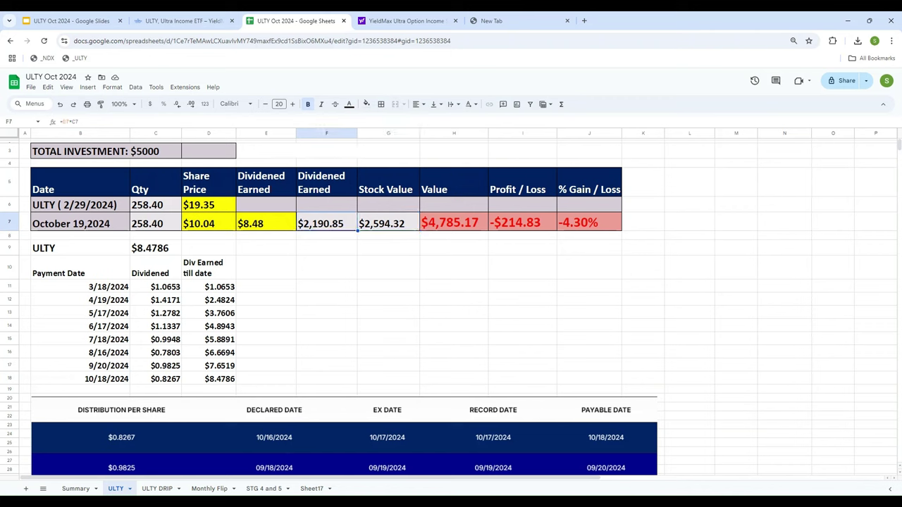
left_click(388, 223)
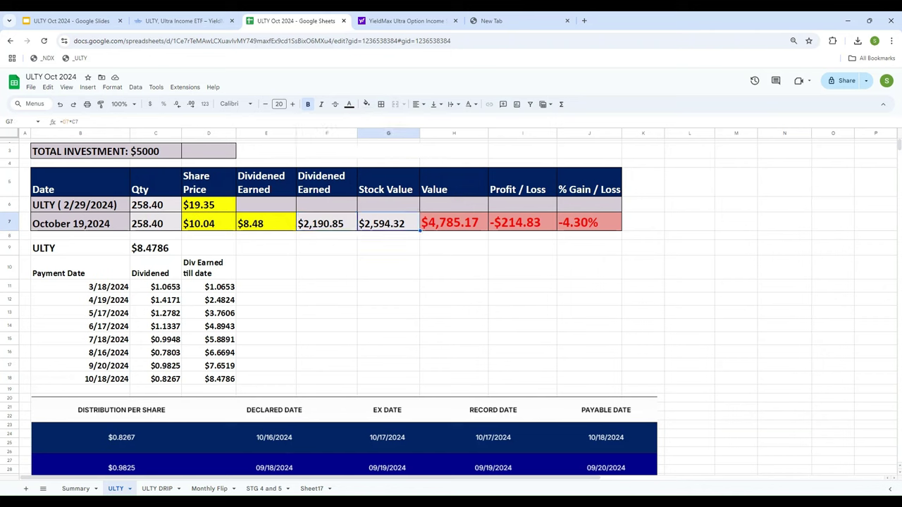
left_click(453, 223)
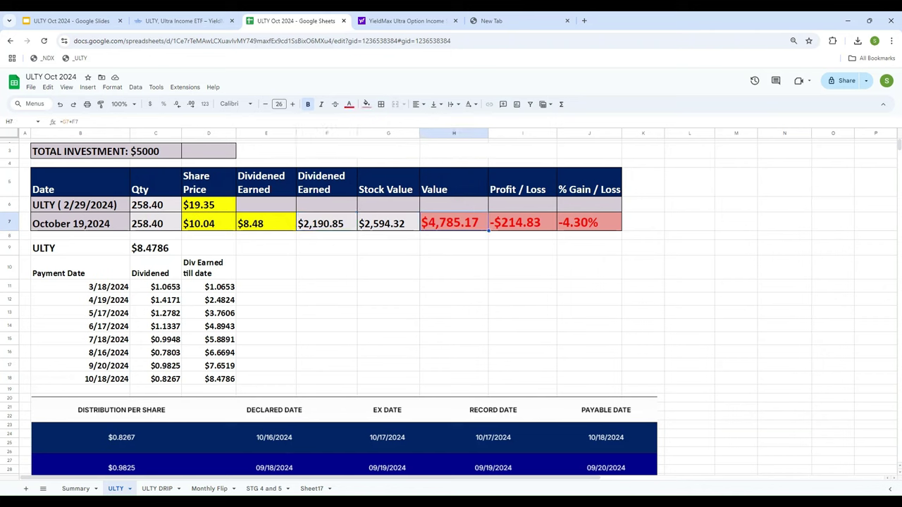
type("=")
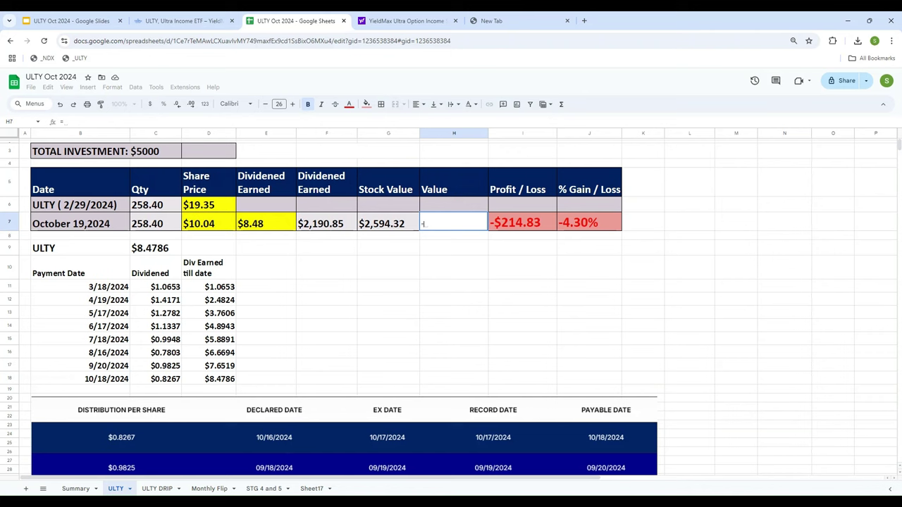
type("G7+")
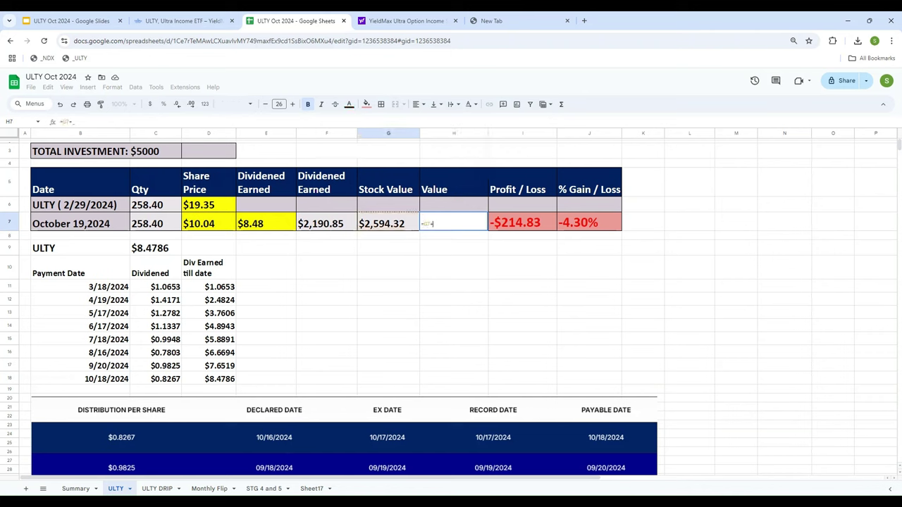
type("F7")
key("Return")
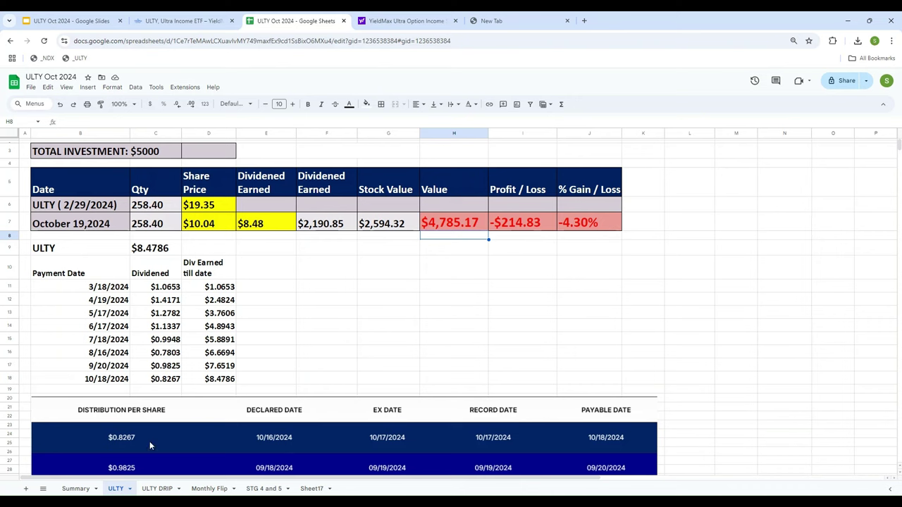
On the Summary sheet, move the black cover shape down one row to uncover the strategy 1 results.
left_click(77, 490)
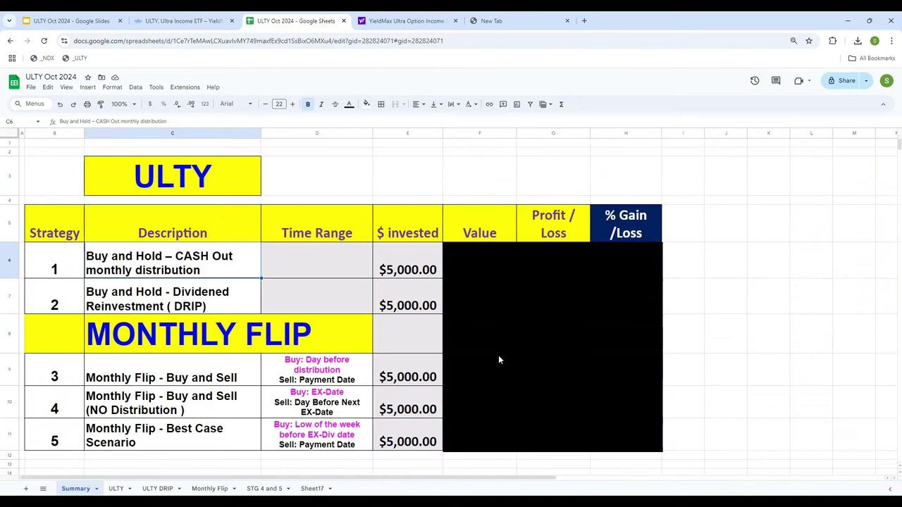
left_click(518, 331)
left_click(119, 268)
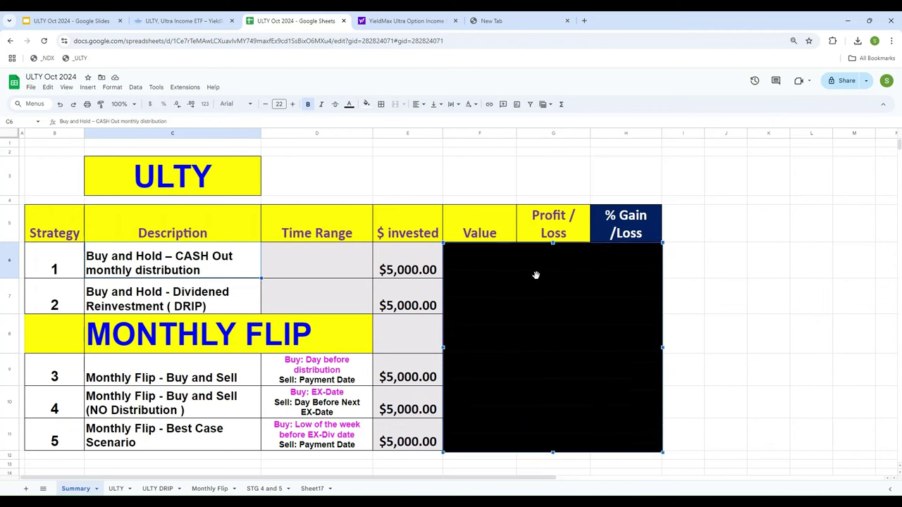
left_click_drag(536, 274, 536, 312)
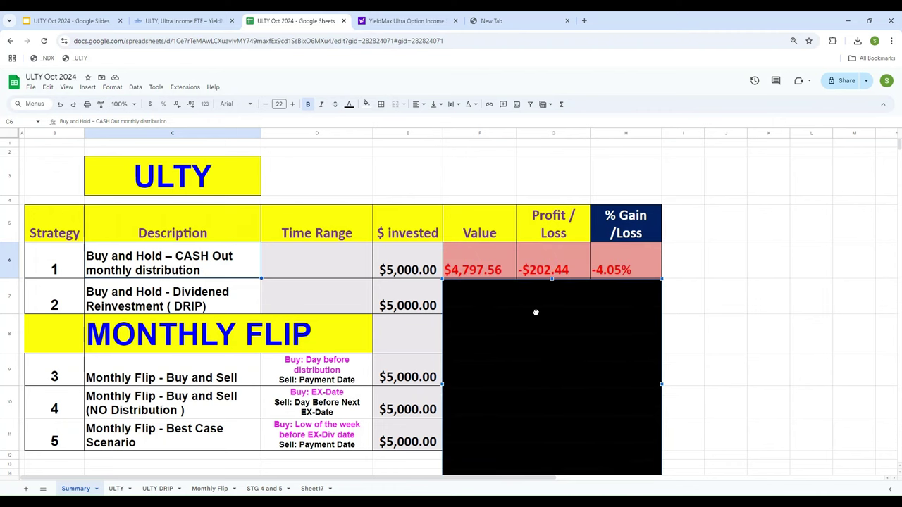
left_click(688, 342)
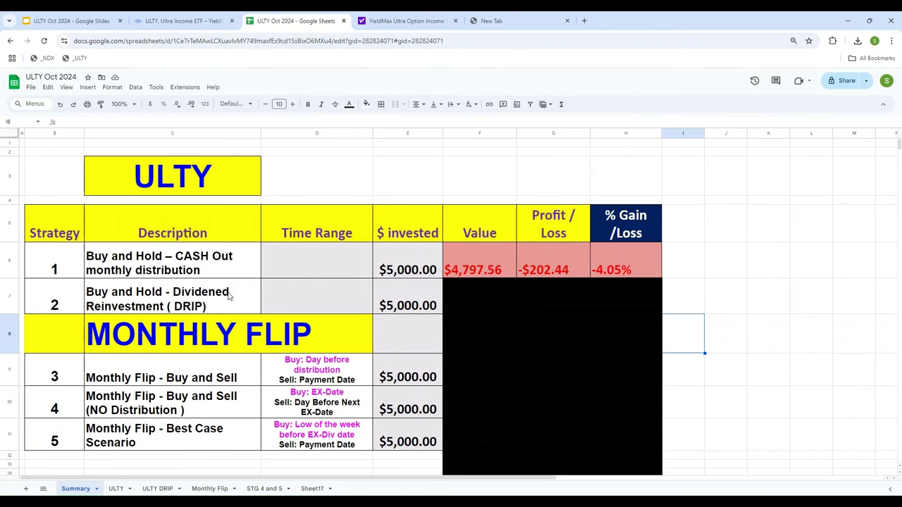
Compare the 2/29/2024 share price on the ULTY DRIP sheet with the one on the ULTY sheet.
left_click(157, 489)
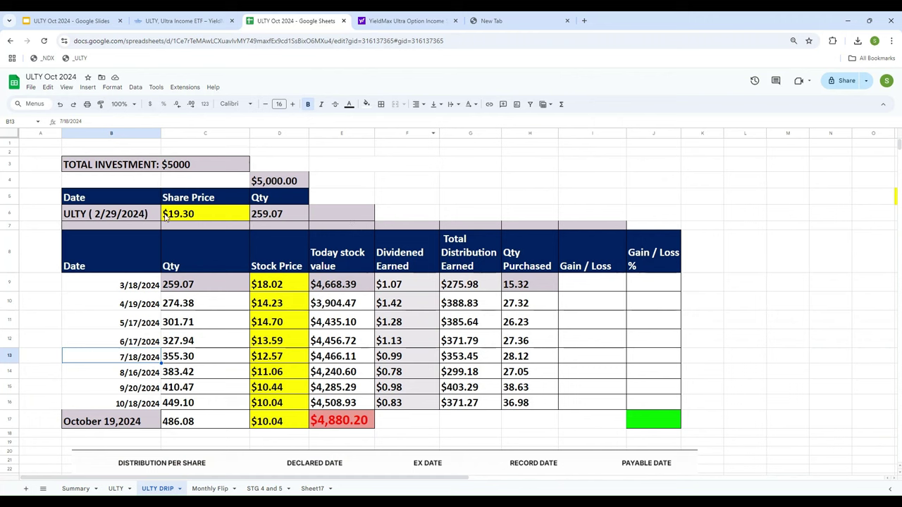
left_click(99, 217)
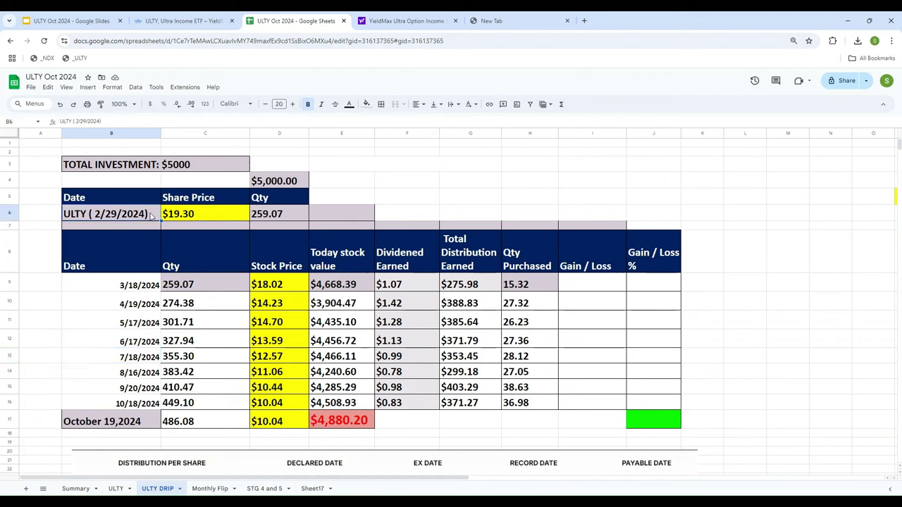
left_click(432, 182)
left_click(205, 214)
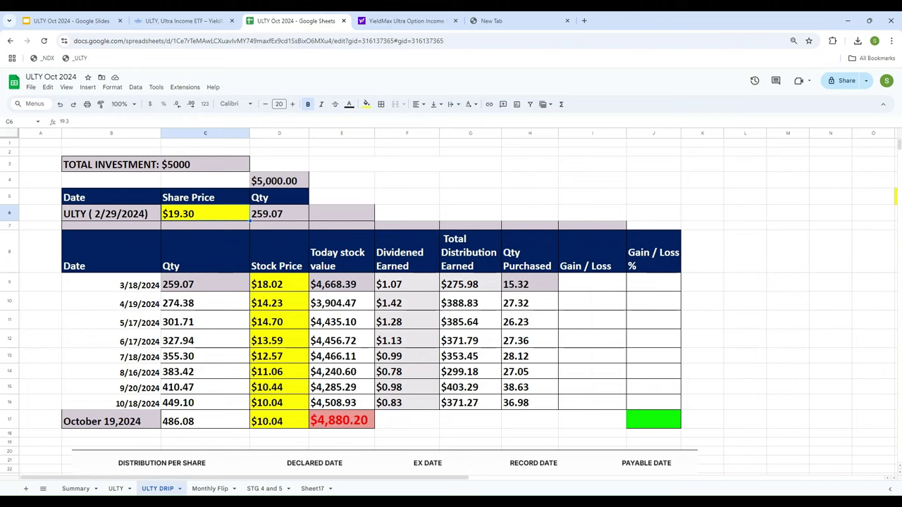
left_click(116, 489)
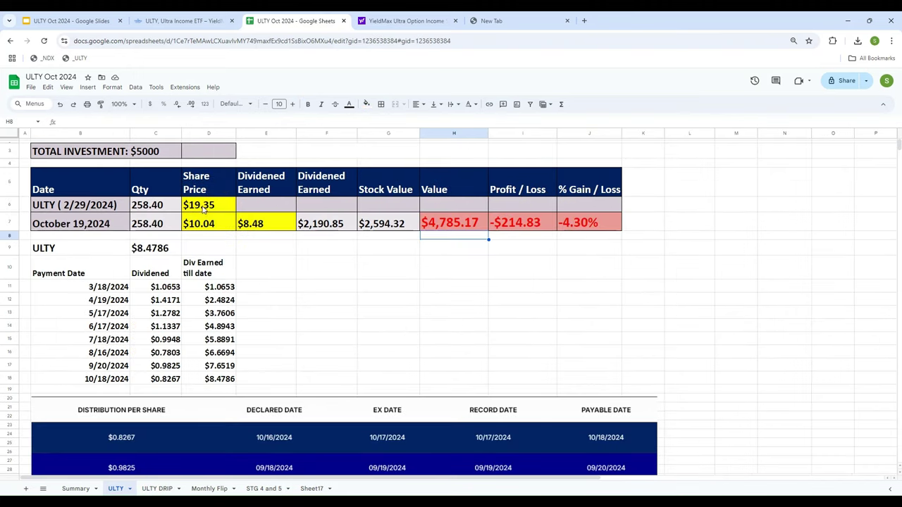
left_click(60, 209)
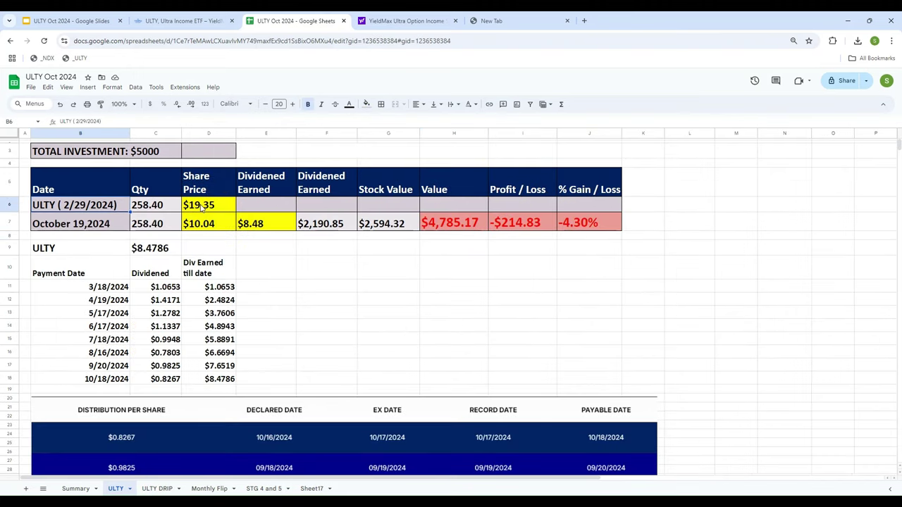
left_click(202, 207)
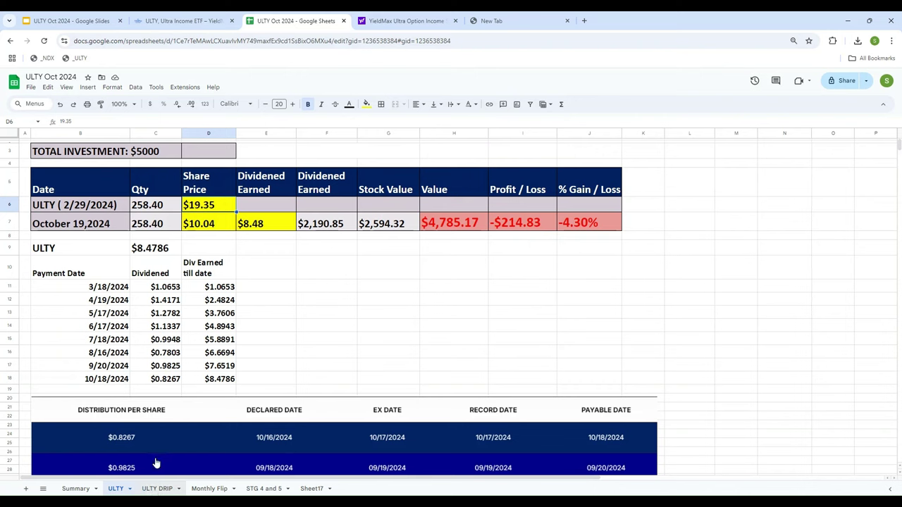
Set the 2/29/2024 share price in C6 of the ULTY DRIP sheet to 19.35.
left_click(209, 489)
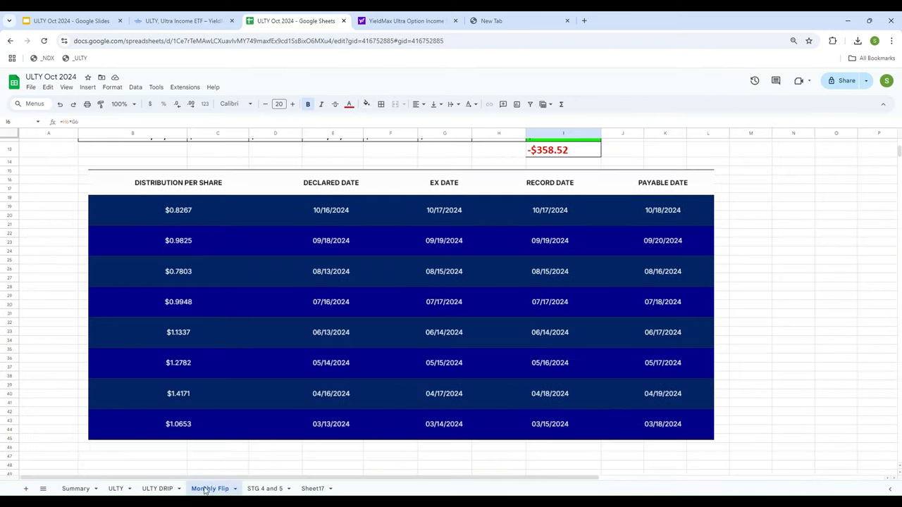
scroll(212, 317, "up", 3)
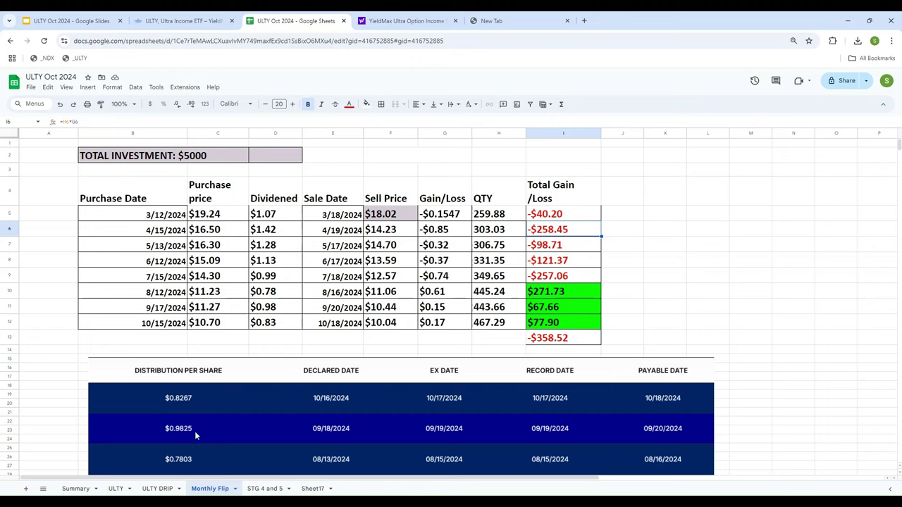
left_click(157, 488)
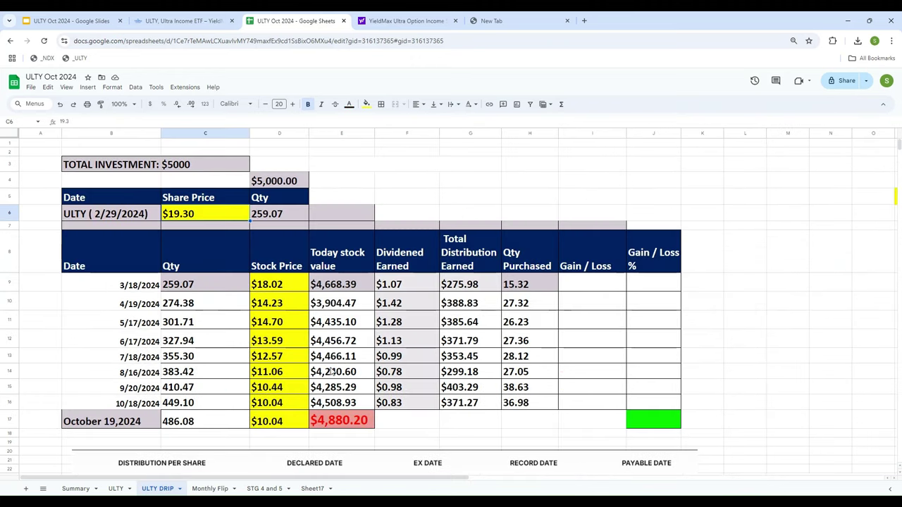
type("19.35")
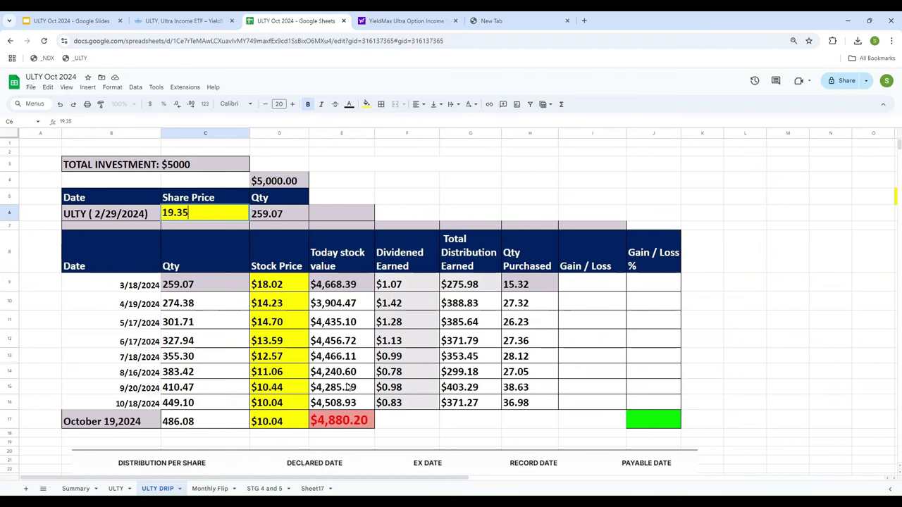
key("Return")
key("Up")
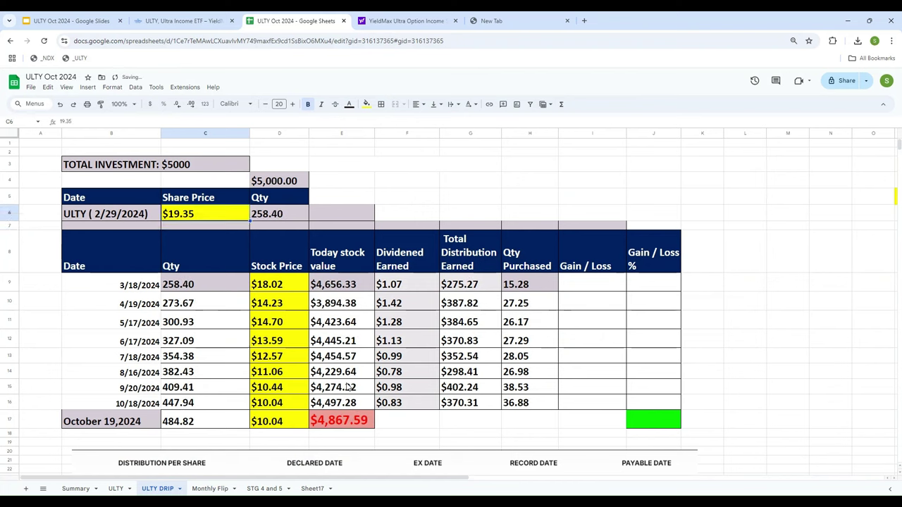
Examine the distribution history table below the DRIP calculation, including the earliest monthly distributions.
key("Down")
key("Down")
key("Down")
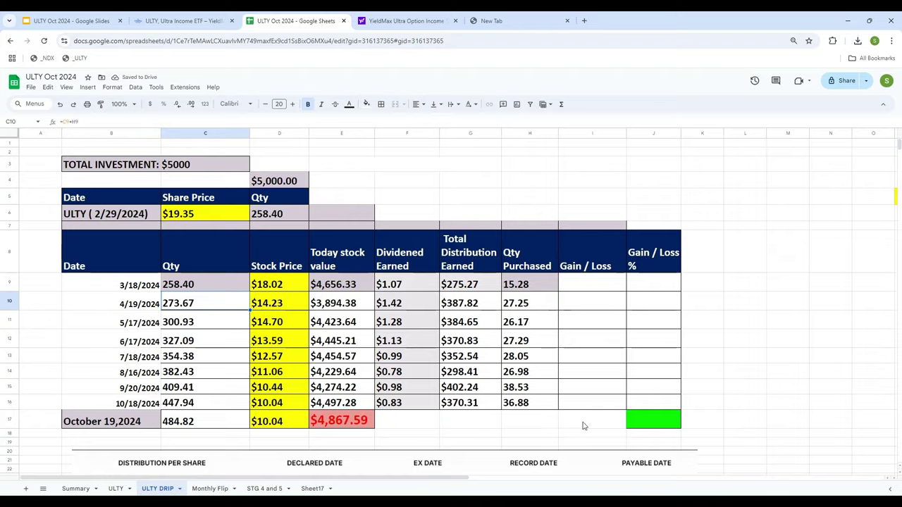
scroll(771, 362, "down", 10)
scroll(742, 354, "up", 3)
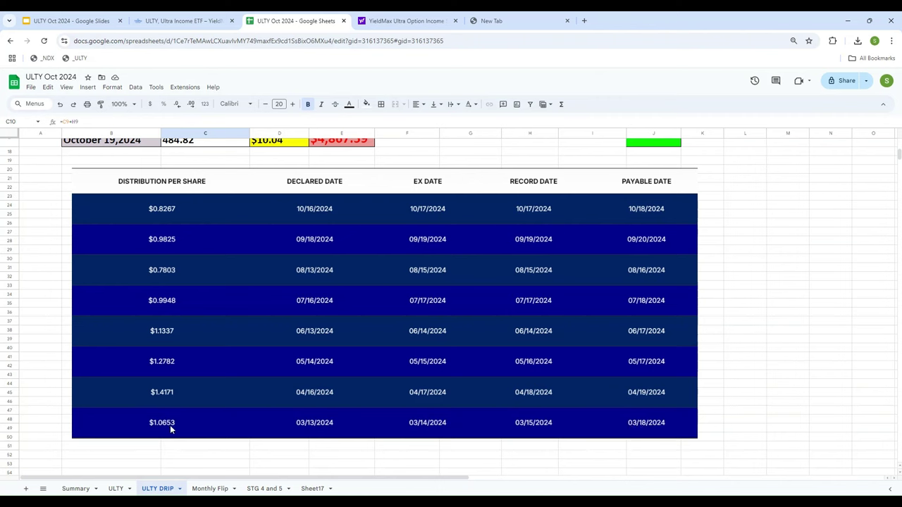
left_click(39, 324)
scroll(39, 324, "up", 5)
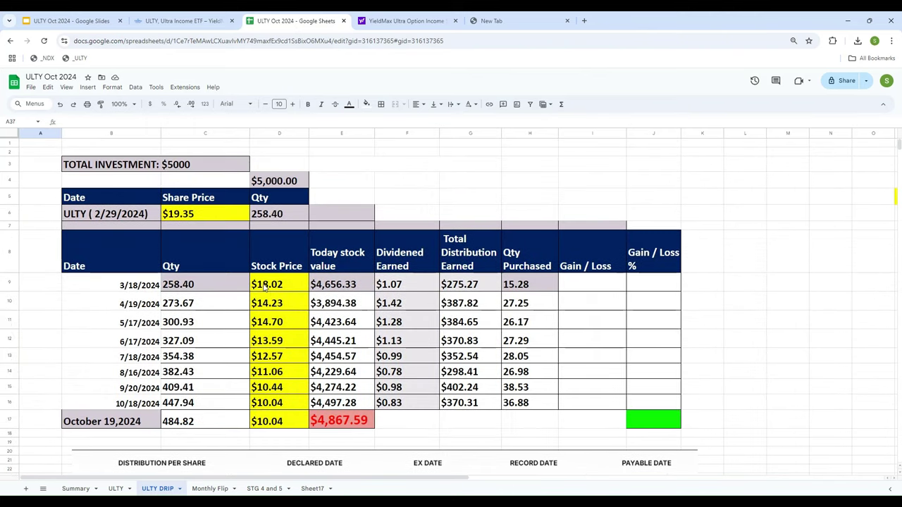
Clear the 3/18/2024 stock price in D9 and review the stock value, dividend and distribution cells of that row.
left_click(265, 285)
key("Delete")
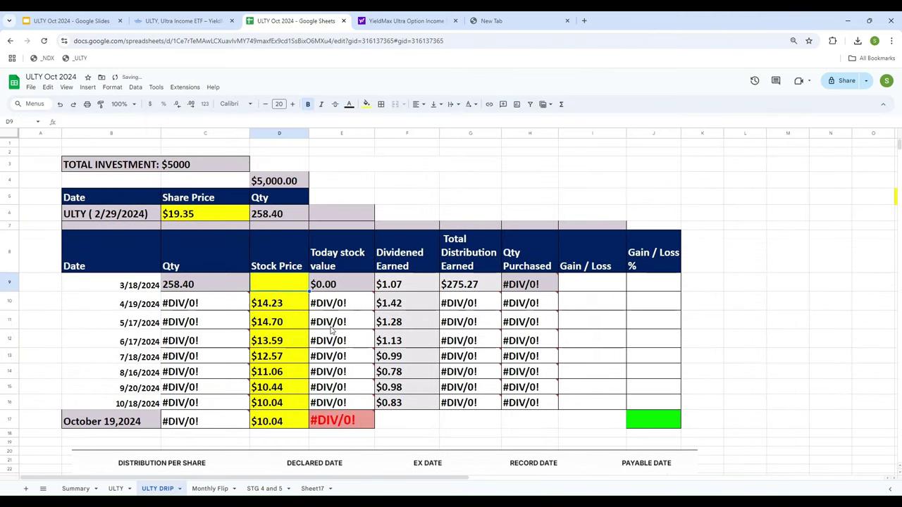
key("Right")
key("Right")
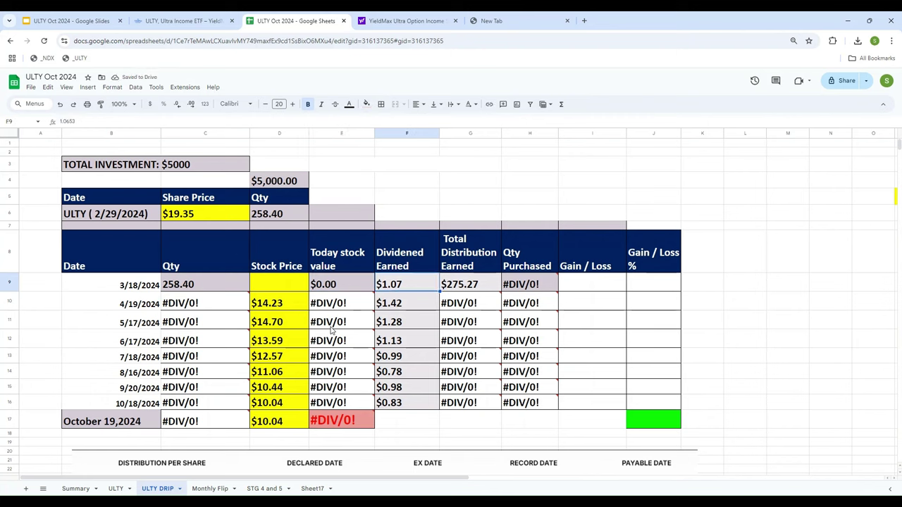
key("Left")
key("Right")
key("Right")
key("Left")
key("Left")
key("Left")
key("Left")
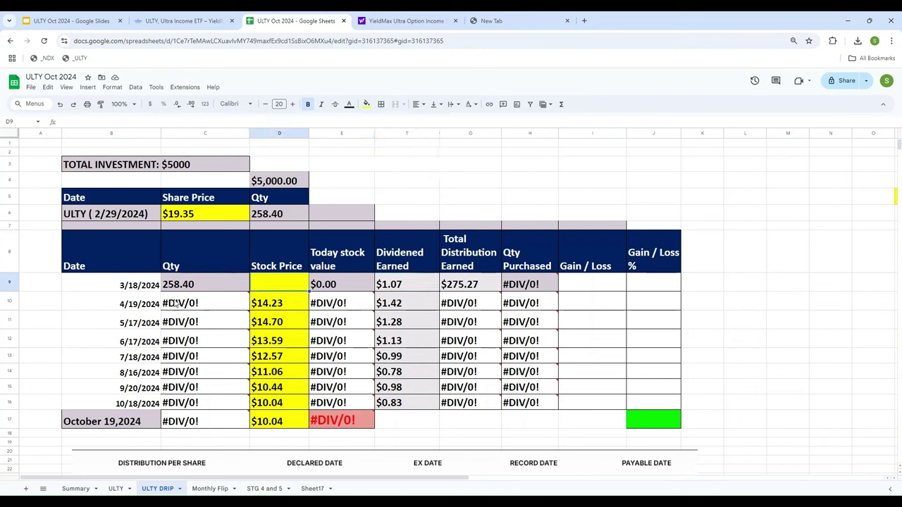
Look up ULTY's Mar 18, 2024 closing price on Yahoo Finance and enter 18.02 as the 3/18/2024 stock price in D9.
left_click(134, 291)
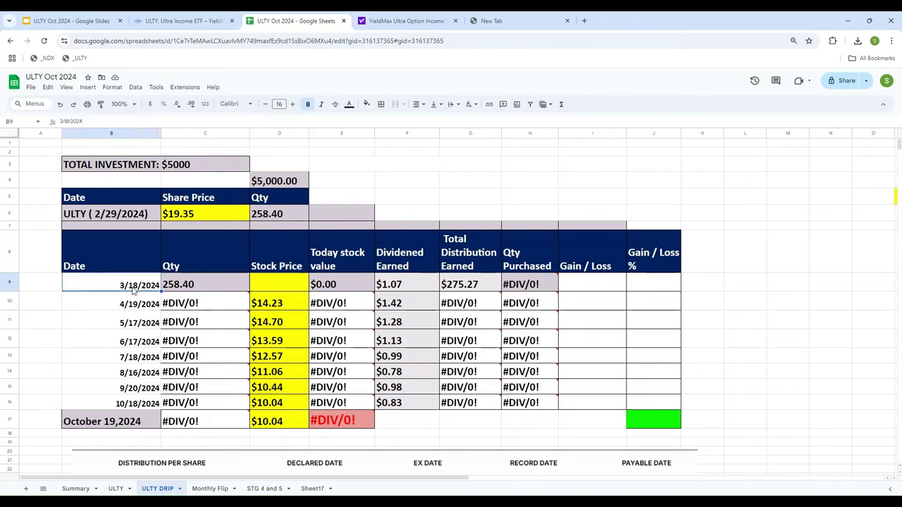
left_click(388, 22)
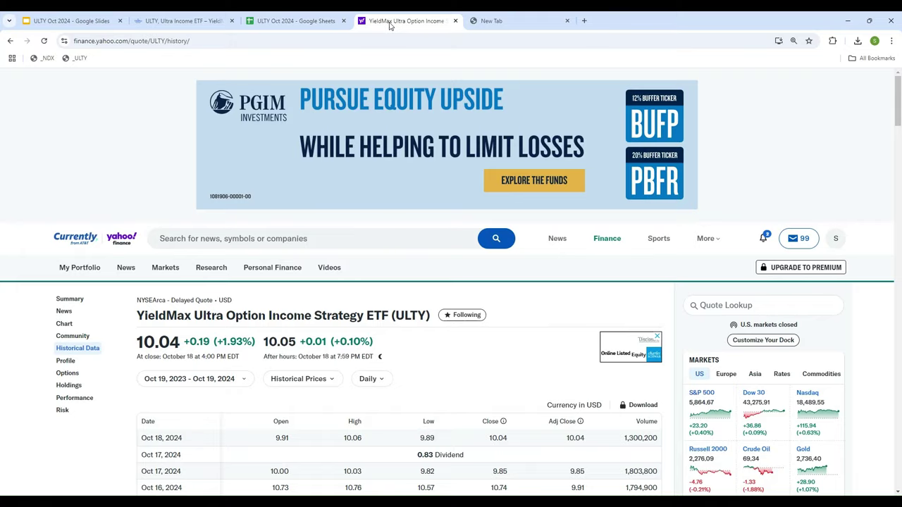
scroll(428, 328, "down", 5)
scroll(471, 327, "down", 20)
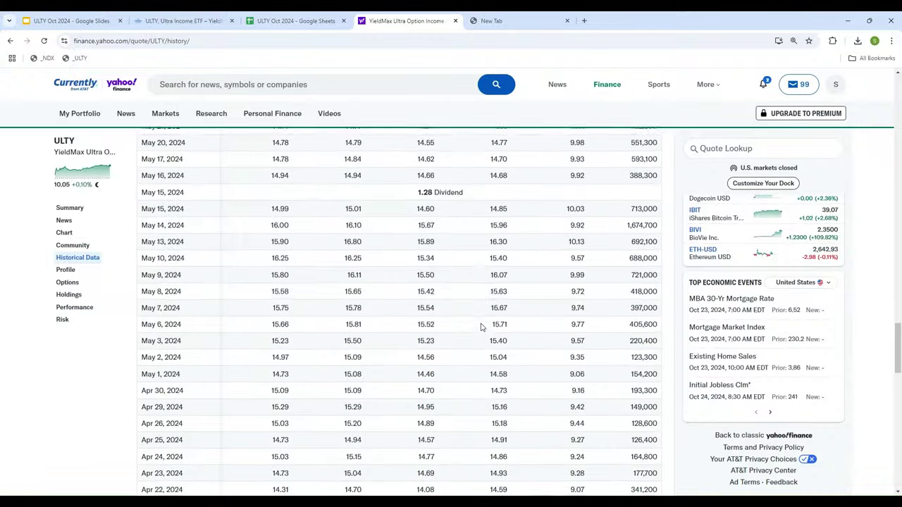
scroll(481, 327, "down", 4)
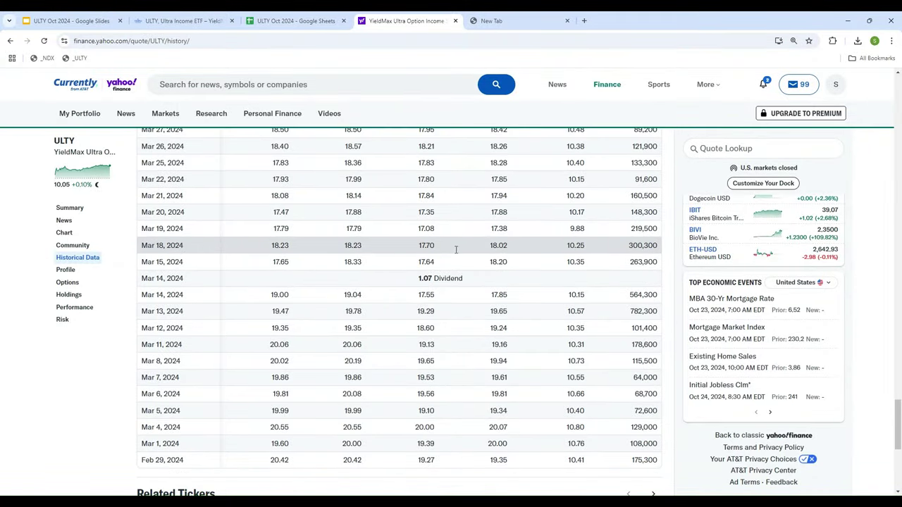
left_click(276, 21)
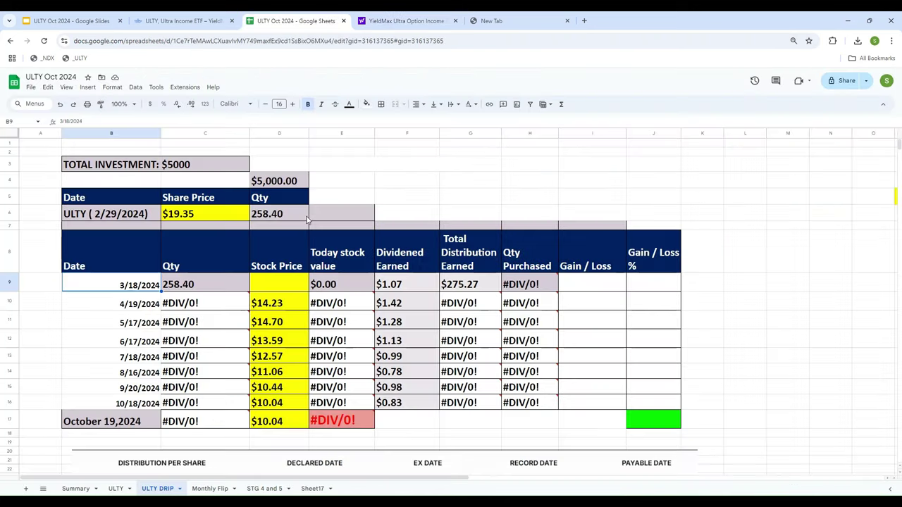
left_click(285, 289)
type("18.02")
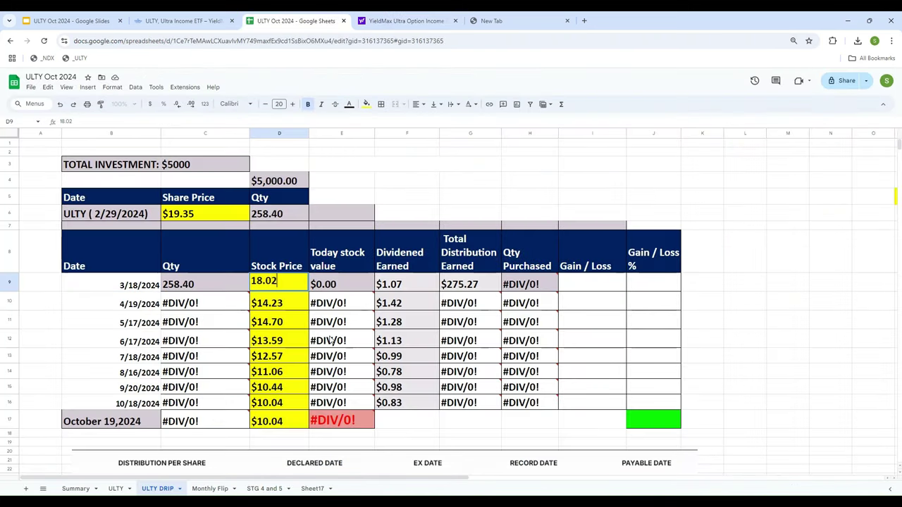
key("Return")
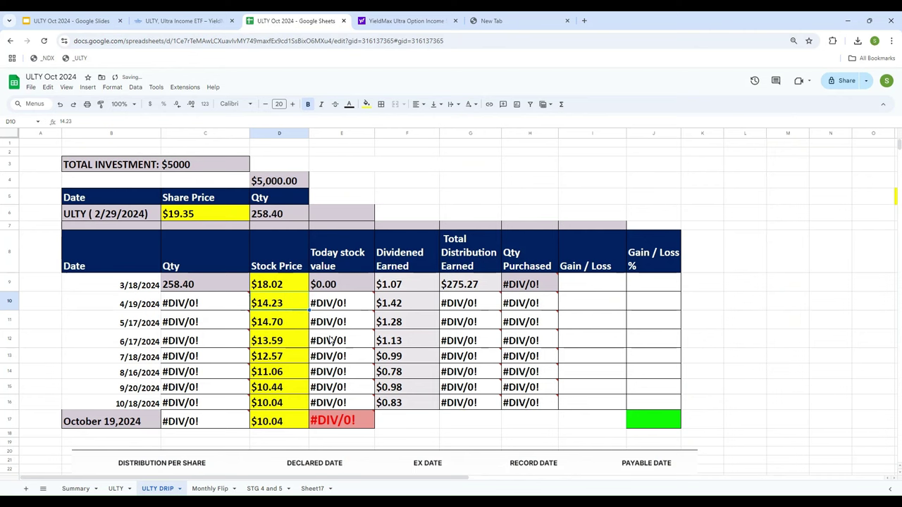
Review the 3/18/2024 row's quantity, date, stock value, dividend and total distribution cells on the ULTY DRIP sheet.
key("Up")
key("Left")
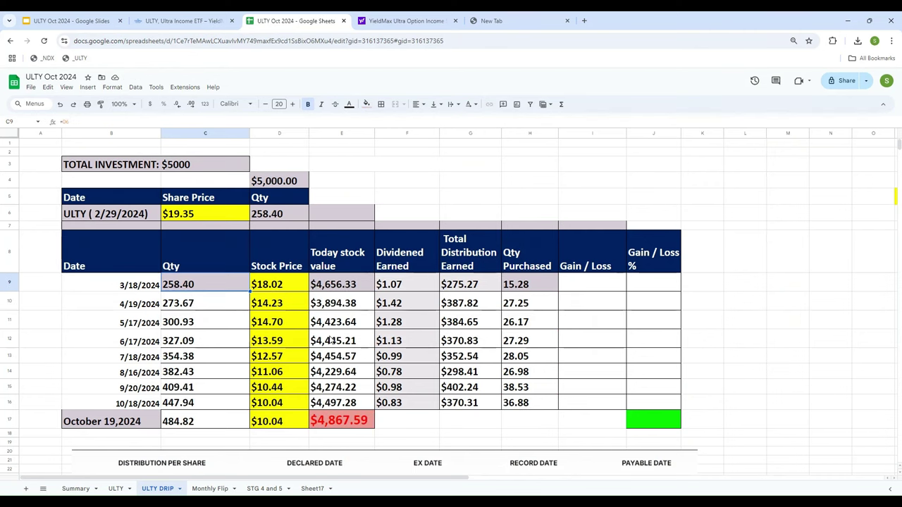
key("Left")
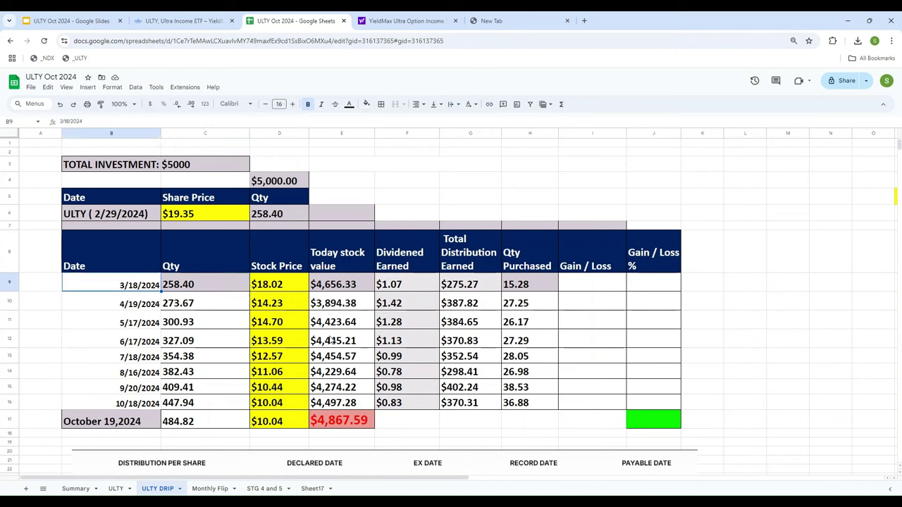
key("Right")
key("Right")
key("Right")
key("Right")
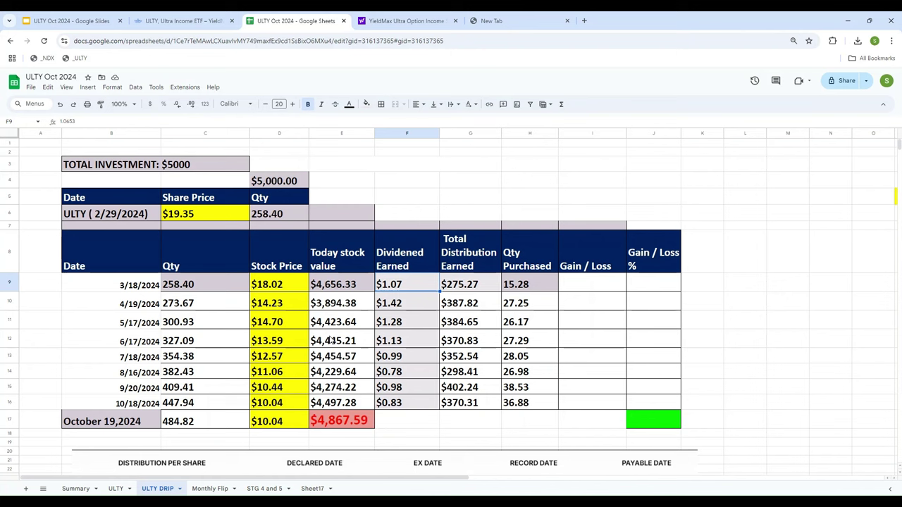
key("Left")
key("Left")
key("Left")
key("Left")
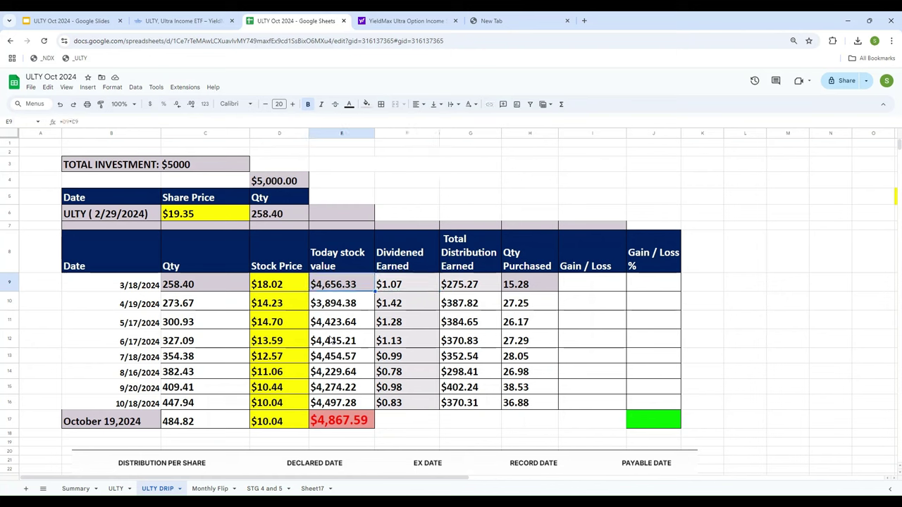
key("Right")
key("Right")
key("Right")
key("Right")
key("Right")
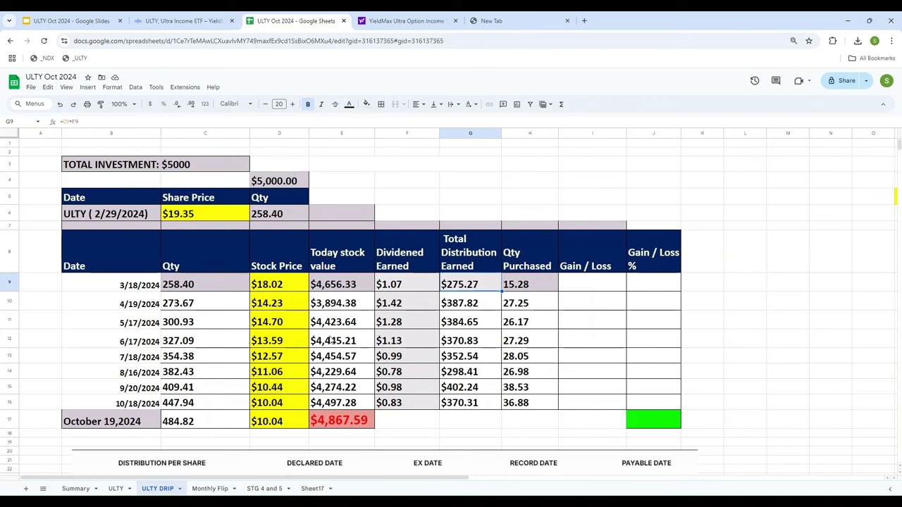
Calculate the 3/18/2024 quantity purchased in H9 as total distribution divided by stock price with =G9/D9.
key("Right")
type("=")
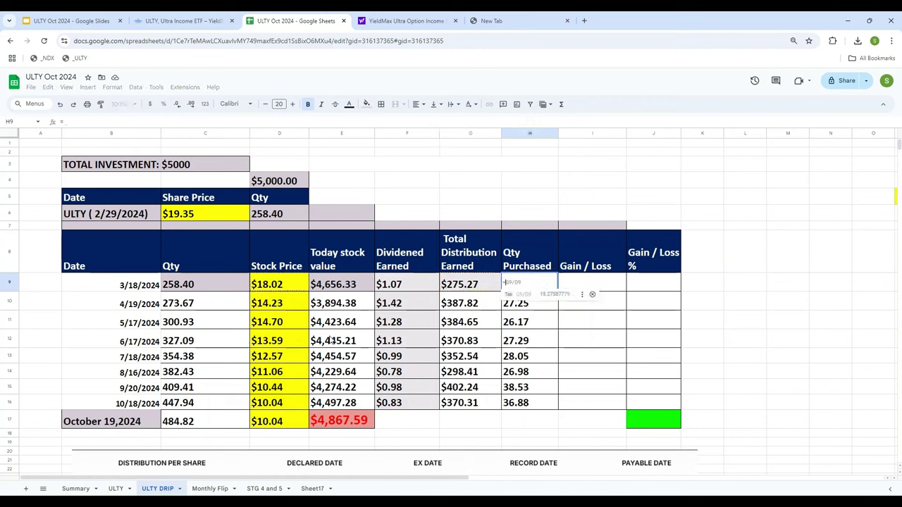
type("G9/")
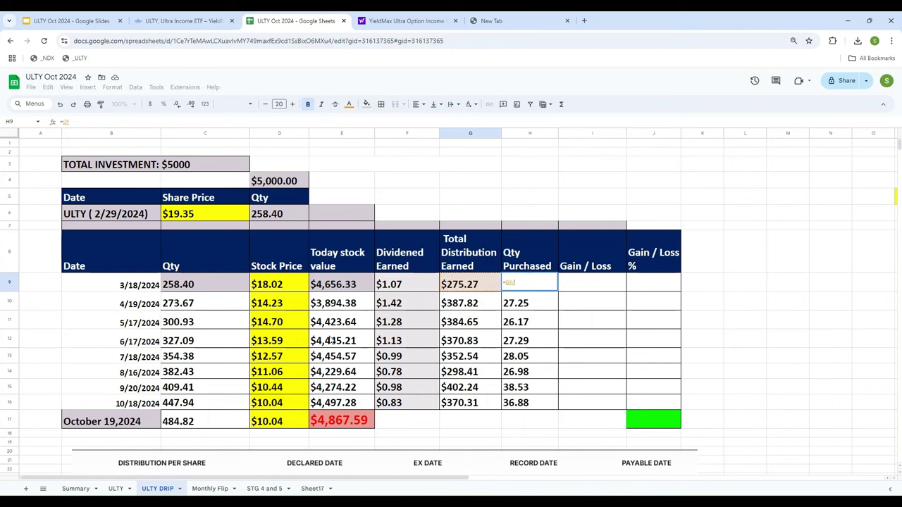
key("Left")
key("Left")
key("Left")
key("Left")
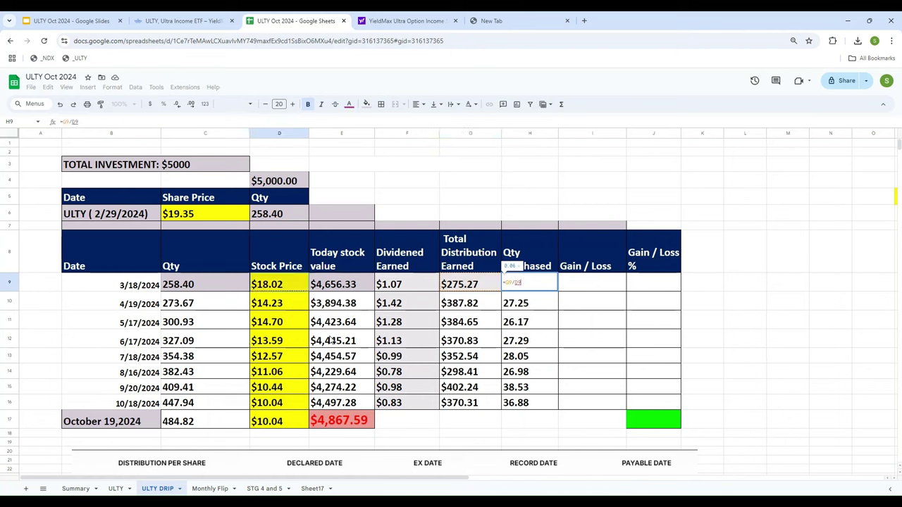
key("Return")
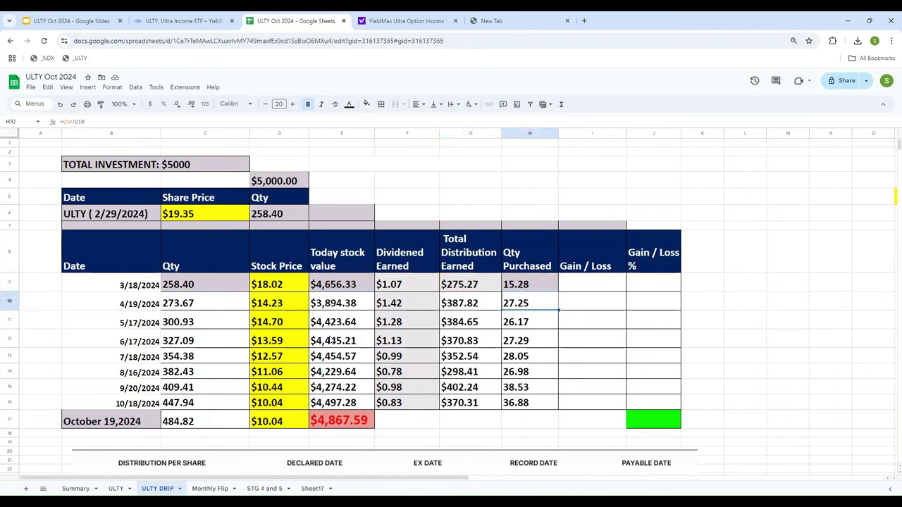
Examine the 3/18/2024 quantity and purchased shares, the 4/19/2024 quantity formula in C10, and the April entry in the distribution table.
left_click(532, 285)
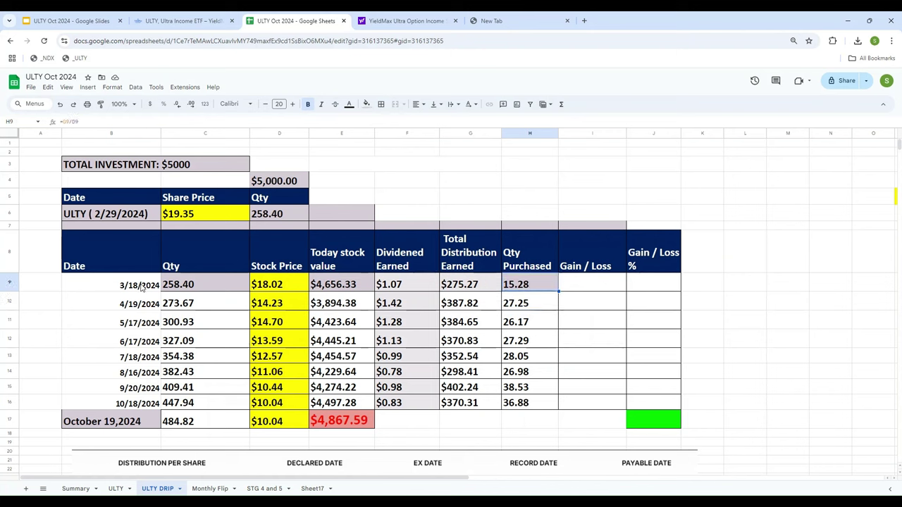
left_click(188, 287)
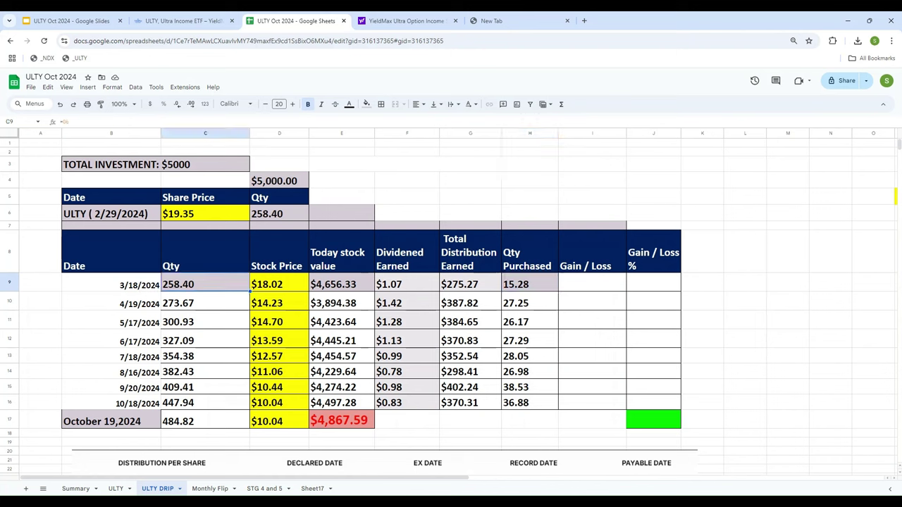
key("Right")
key("Right")
key("Right")
key("Right")
key("Right")
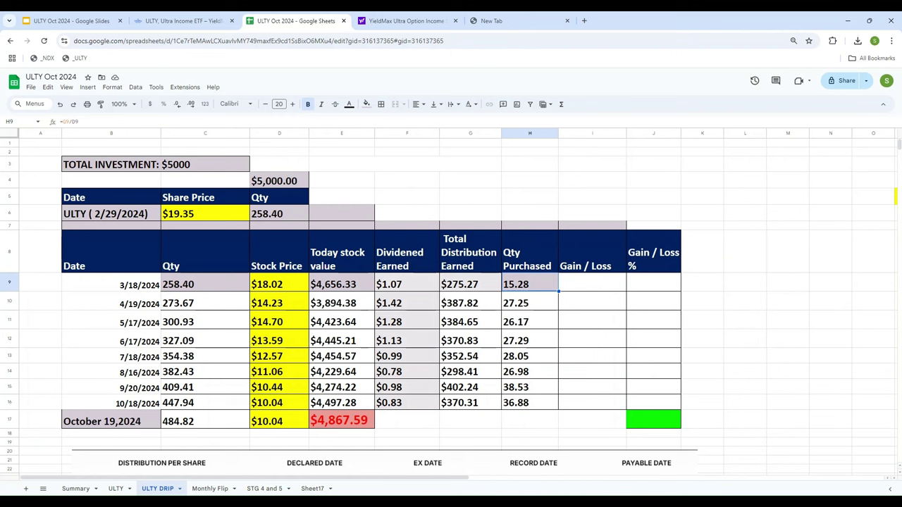
key("Left")
key("Left")
key("Left")
key("Left")
key("Left")
key("Down")
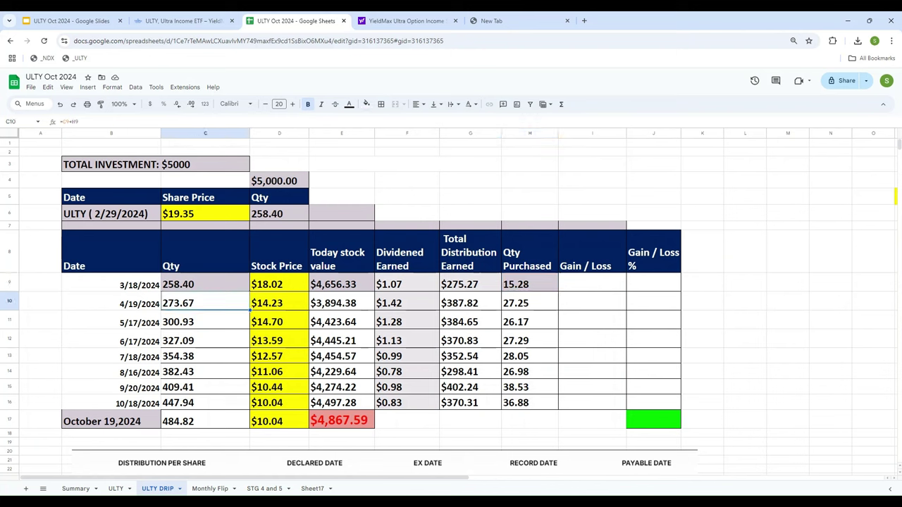
scroll(757, 348, "down", 5)
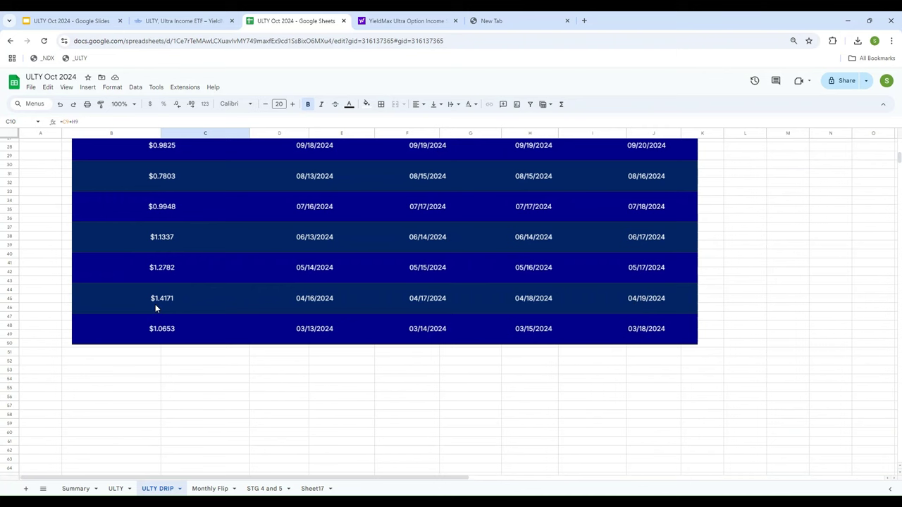
scroll(761, 310, "up", 5)
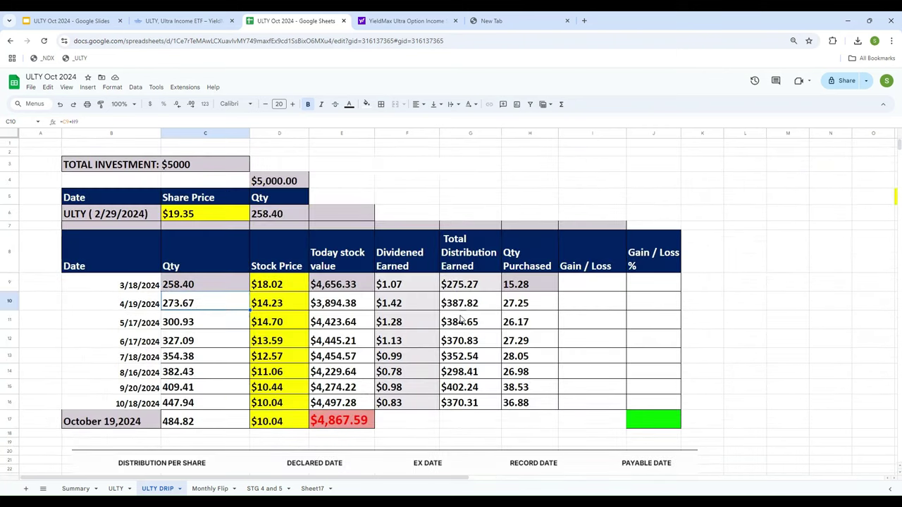
Clear the 4/19/2024 stock price in D10 and review that row's dividend and quantity cells.
left_click(270, 305)
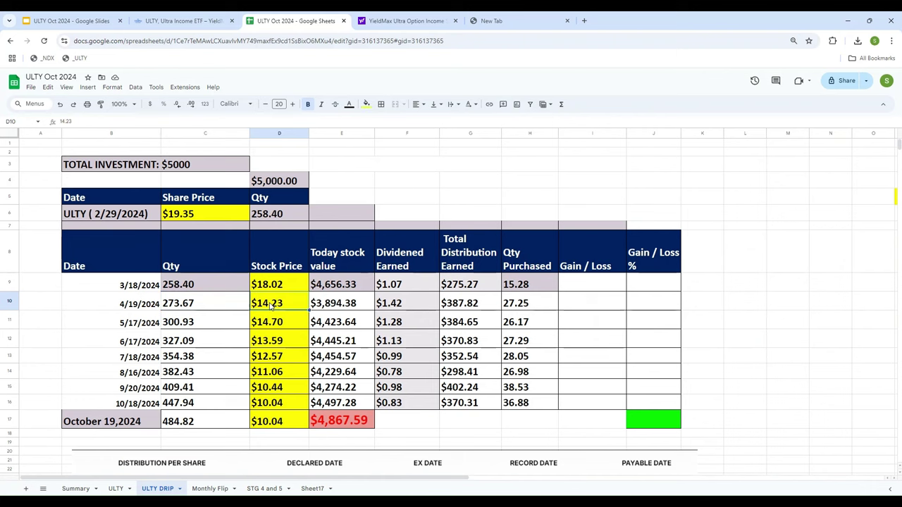
key("Delete")
key("Right")
key("Right")
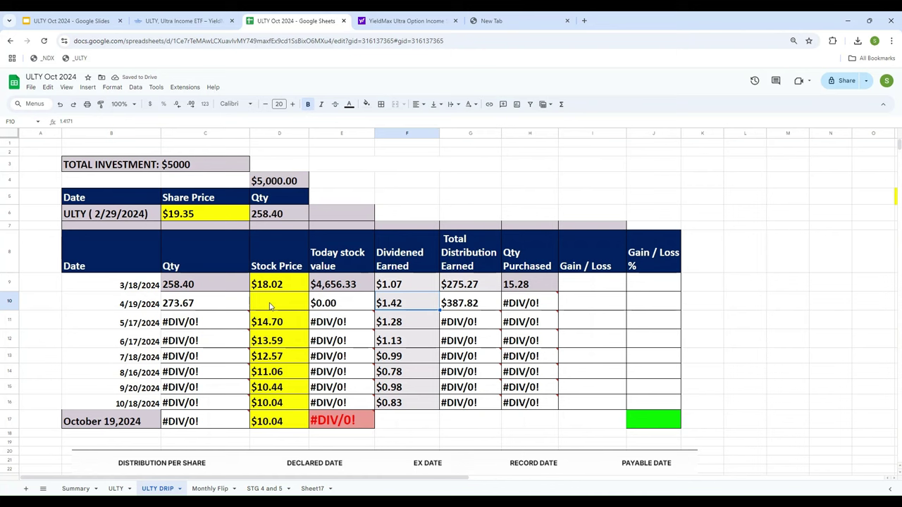
key("Left")
key("Left")
key("Left")
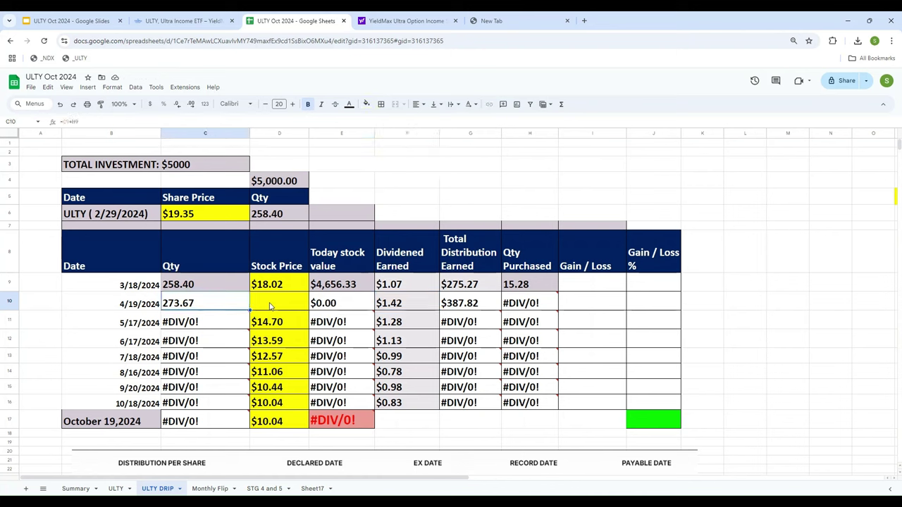
Calculate the 4/19/2024 total distribution in G10 as dividend times quantity with =F10*C10.
key("Right")
key("Right")
key("Right")
key("Right")
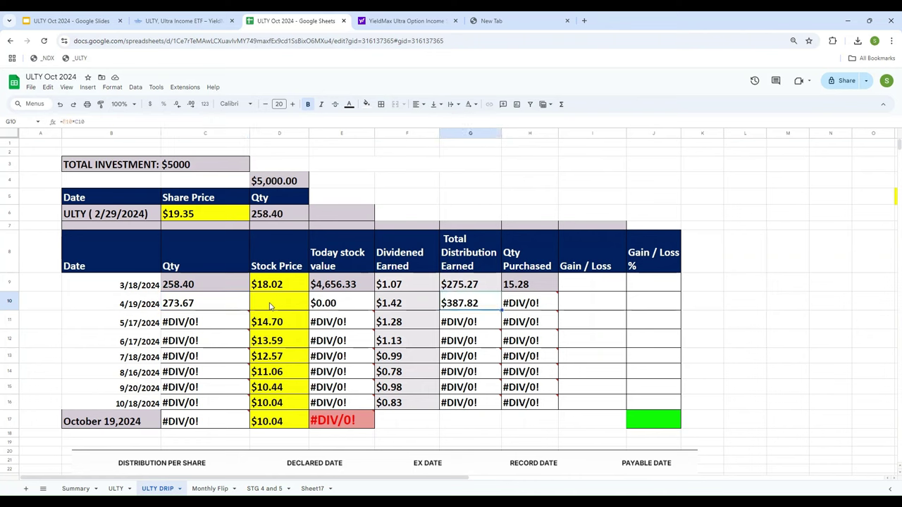
type("=")
key("Left")
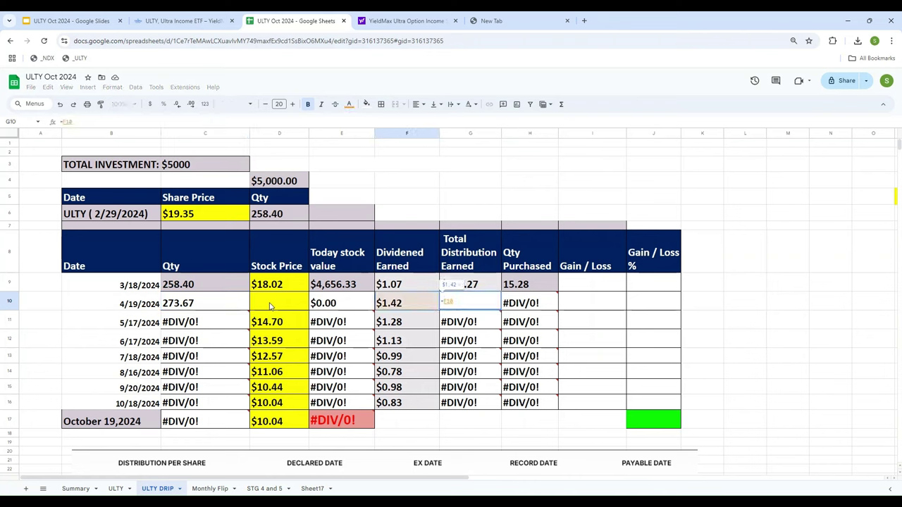
type("*")
key("Left")
key("Left")
key("Left")
key("Left")
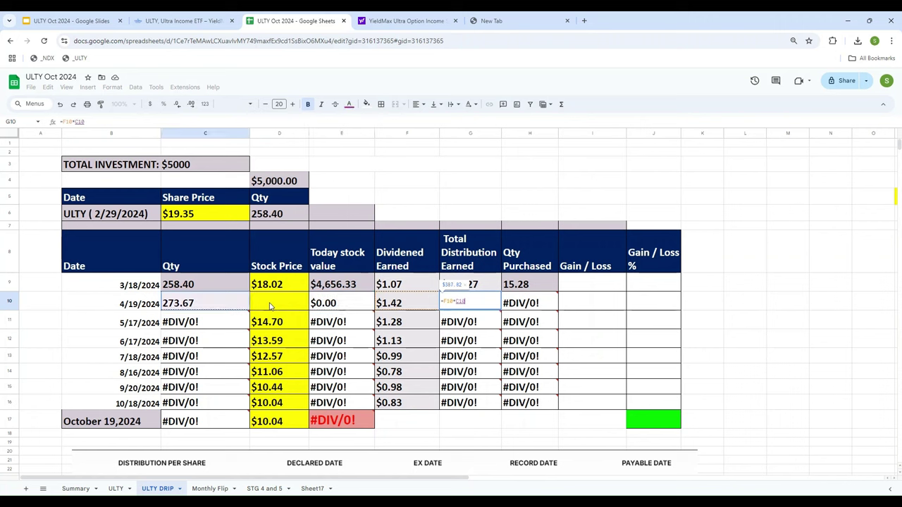
key("Return")
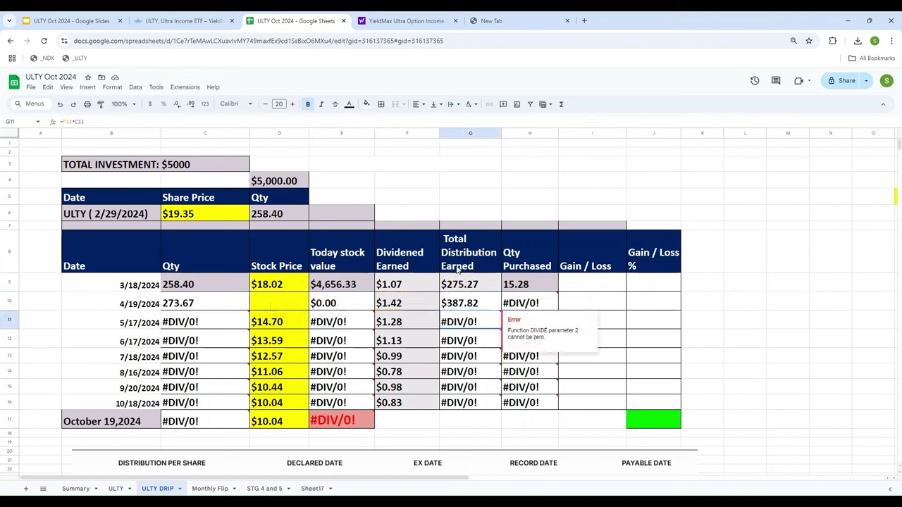
Look up ULTY's Apr 19, 2024 closing price on Yahoo Finance and enter 14.23 as the 4/19/2024 stock price in D10.
left_click(151, 310)
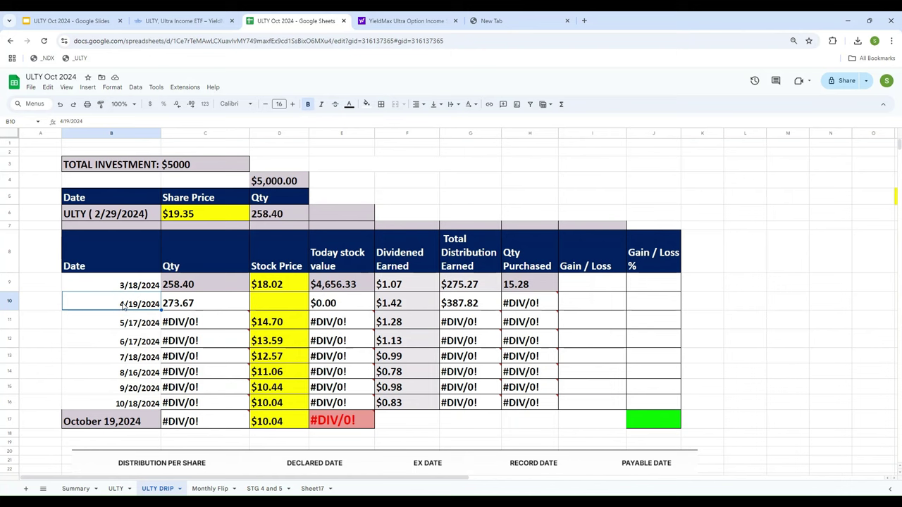
left_click(420, 20)
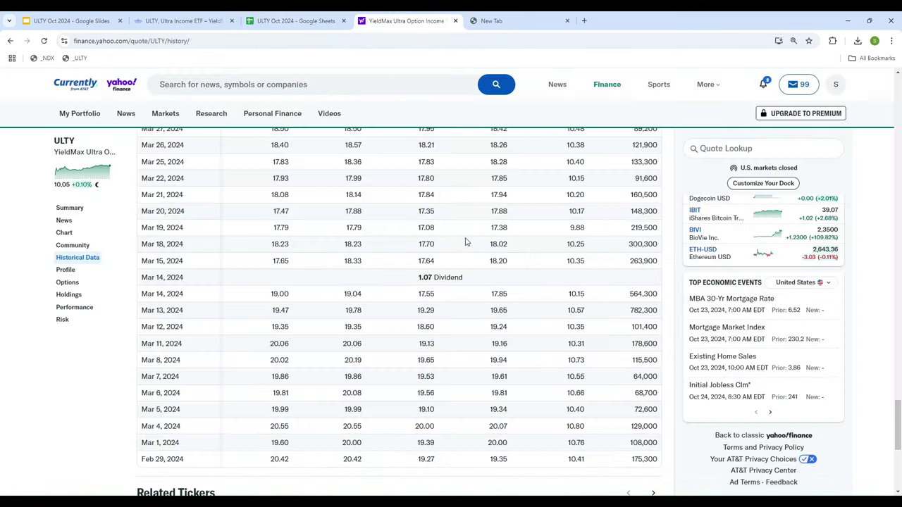
scroll(474, 264, "up", 5)
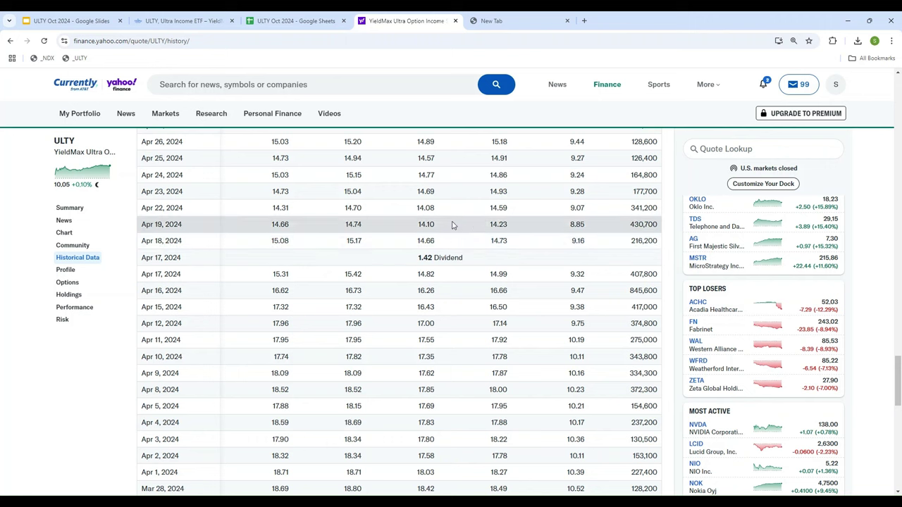
left_click(270, 23)
left_click(289, 303)
type("1")
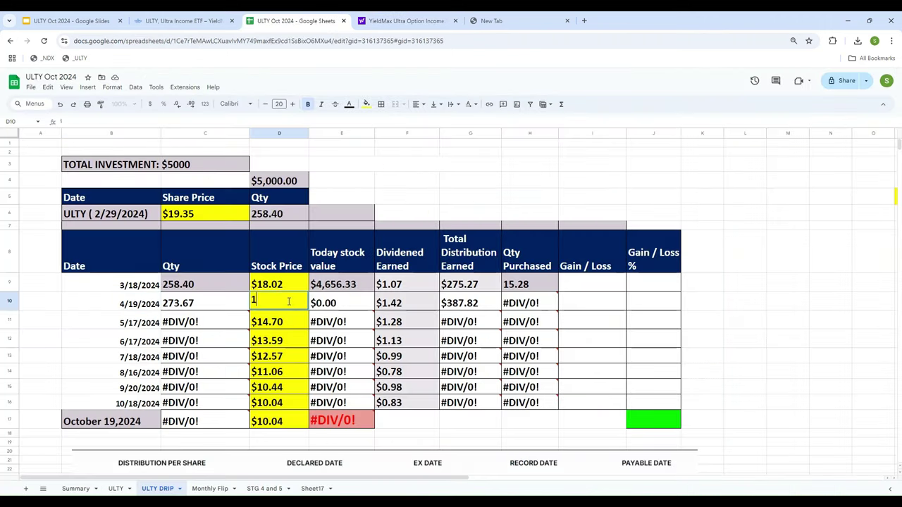
type("4.23")
key("Return")
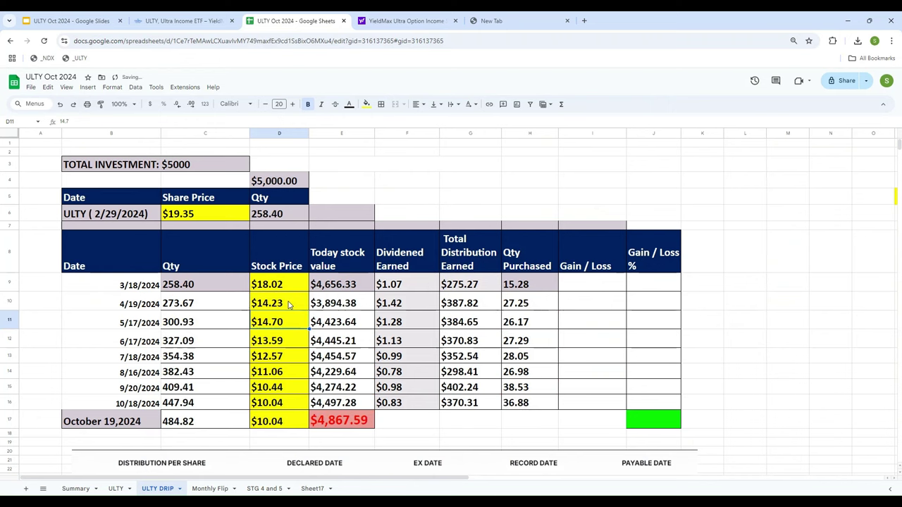
Calculate the 4/19/2024 quantity purchased in H10 as total distribution divided by stock price with =G10/D10.
left_click(289, 305)
key("Right")
key("Right")
key("Right")
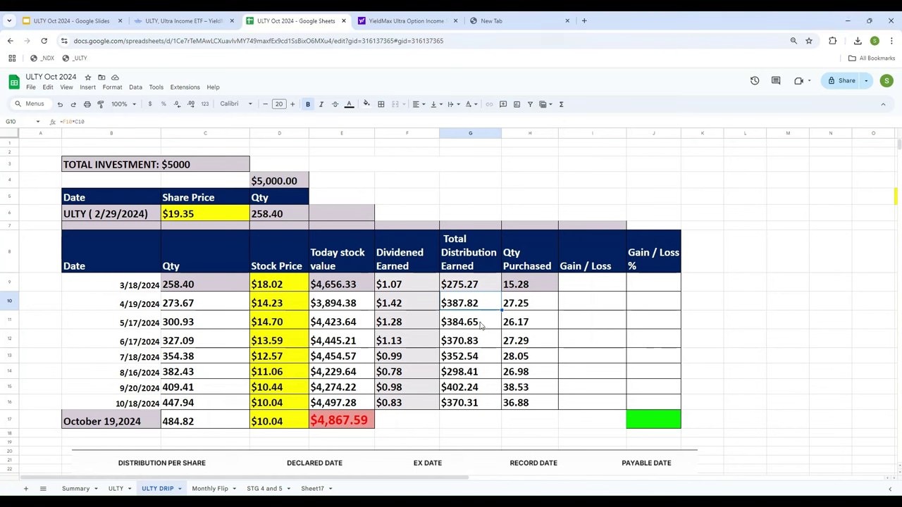
key("Right")
type("=")
key("Left")
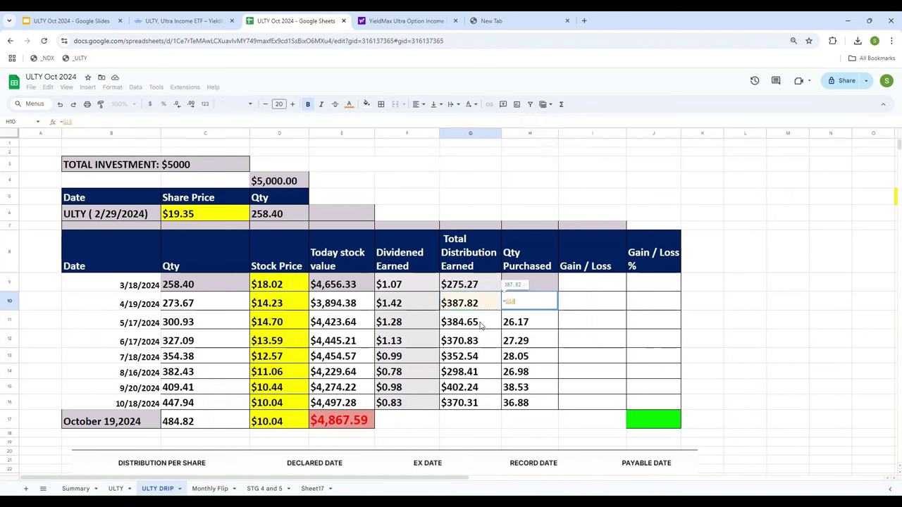
type("/")
key("Left")
key("Left")
key("Left")
key("Left")
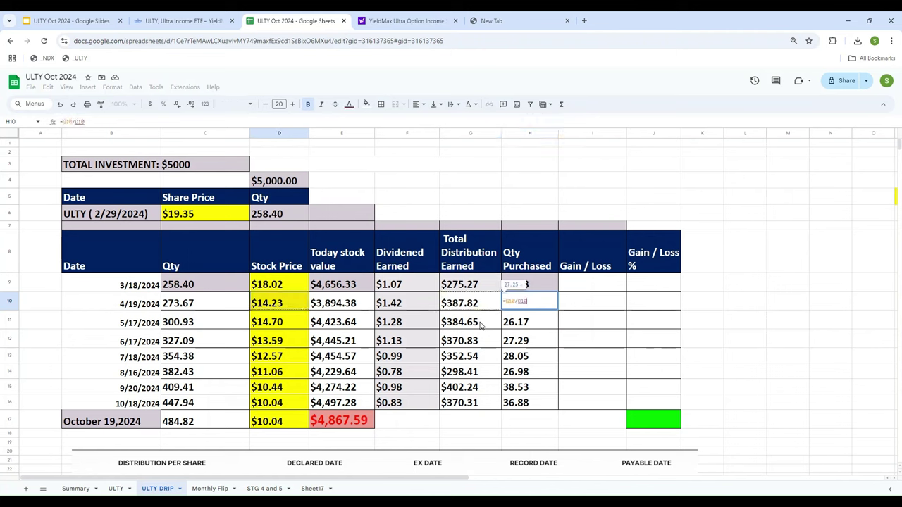
key("Return")
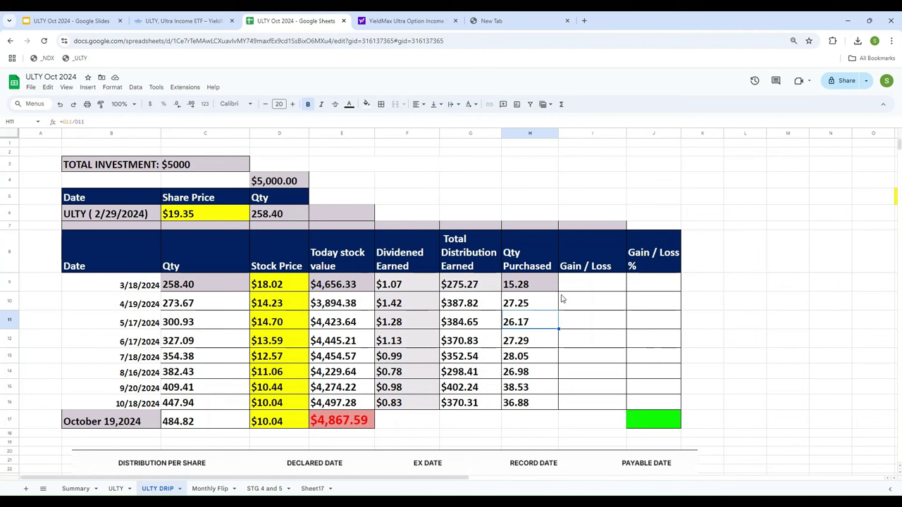
Review the 4/19/2024 row's quantity, total distribution and quantity purchased cells.
left_click(533, 304)
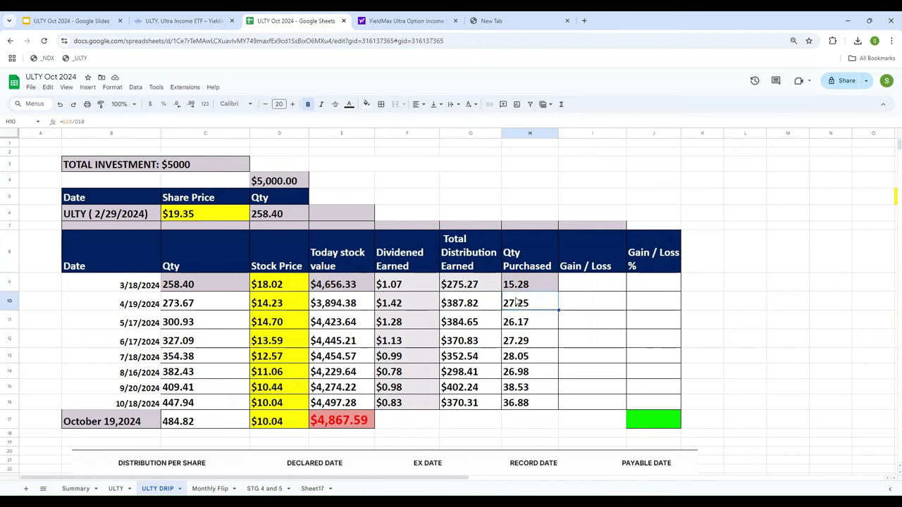
left_click(176, 305)
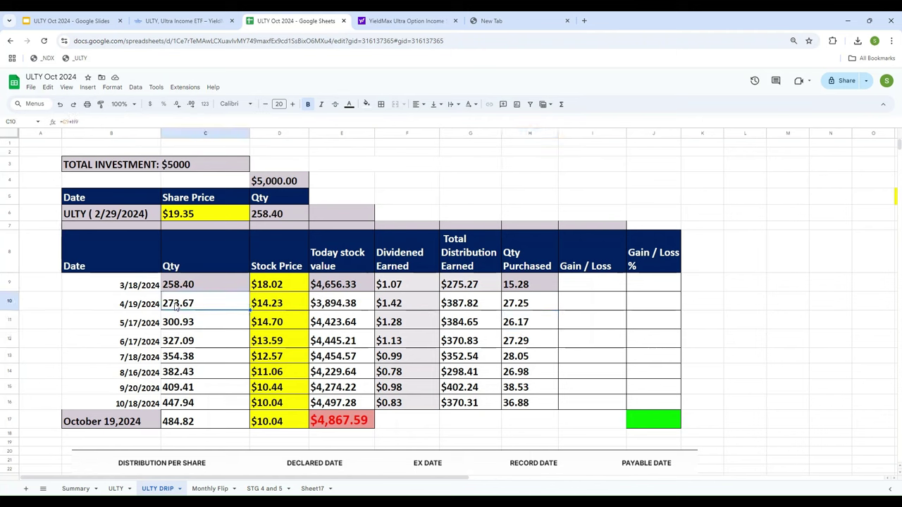
left_click(476, 307)
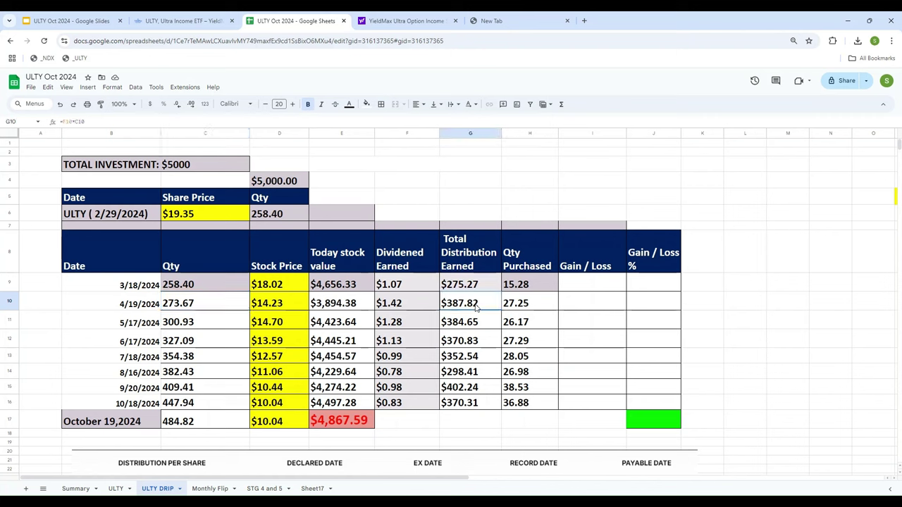
left_click(524, 310)
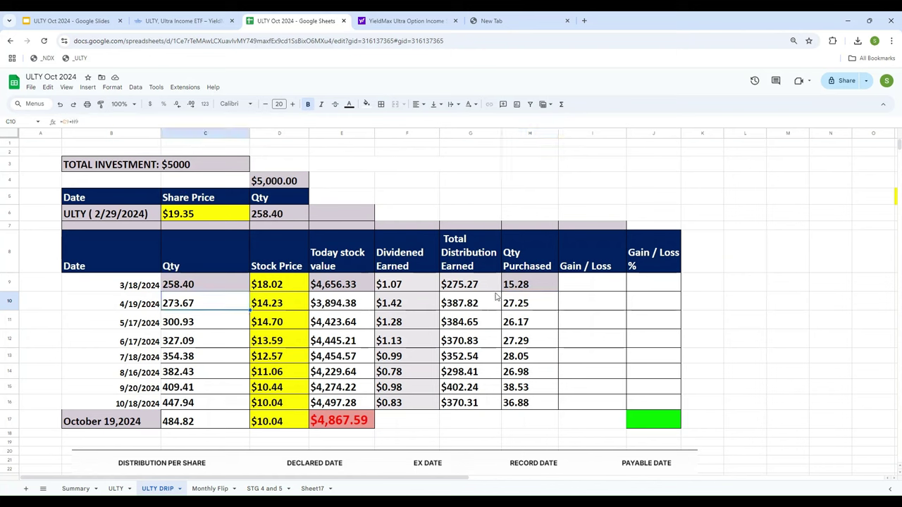
Review the quantity and quantity-purchased cells of the DRIP table from the 5/17/2024 row through the October 19, 2024 row.
left_click(192, 328)
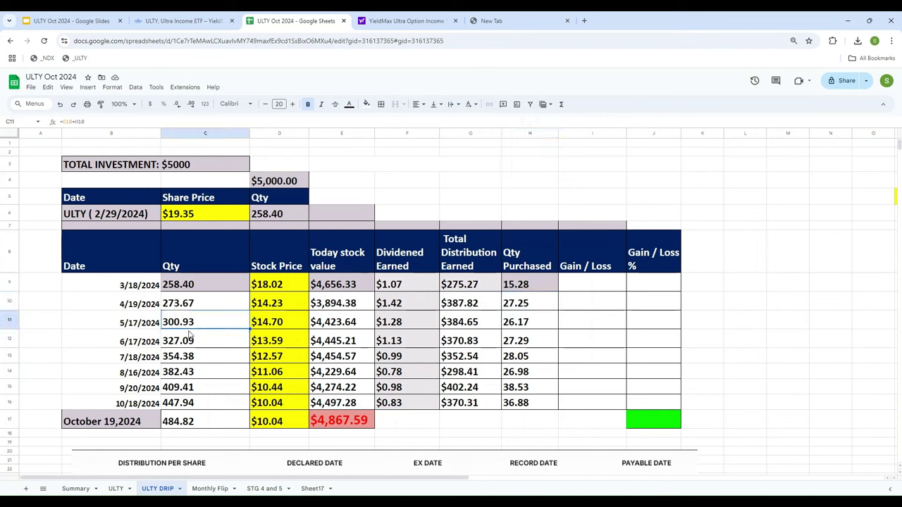
key("Right")
key("Right")
key("Right")
key("Right")
key("Right")
key("Down")
key("Down")
key("Down")
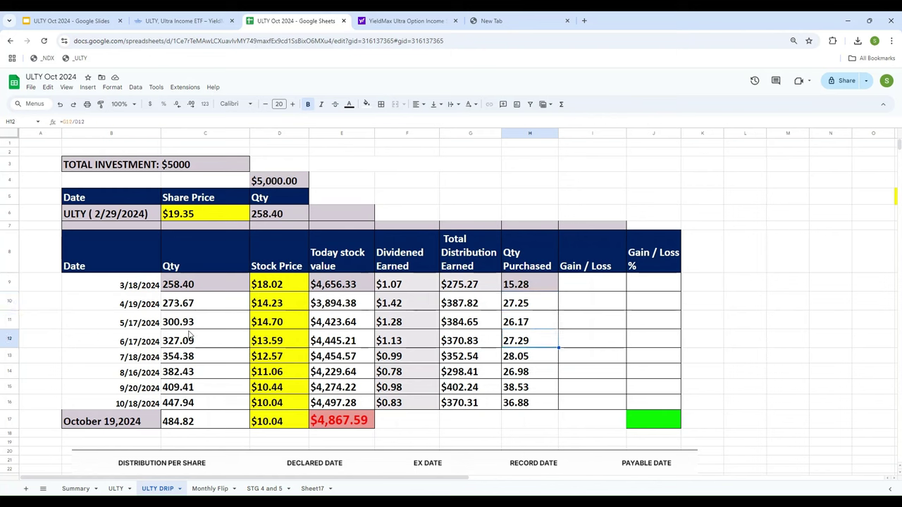
key("Down")
key("Down")
key("Left")
key("Left")
key("Left")
key("Left")
key("Left")
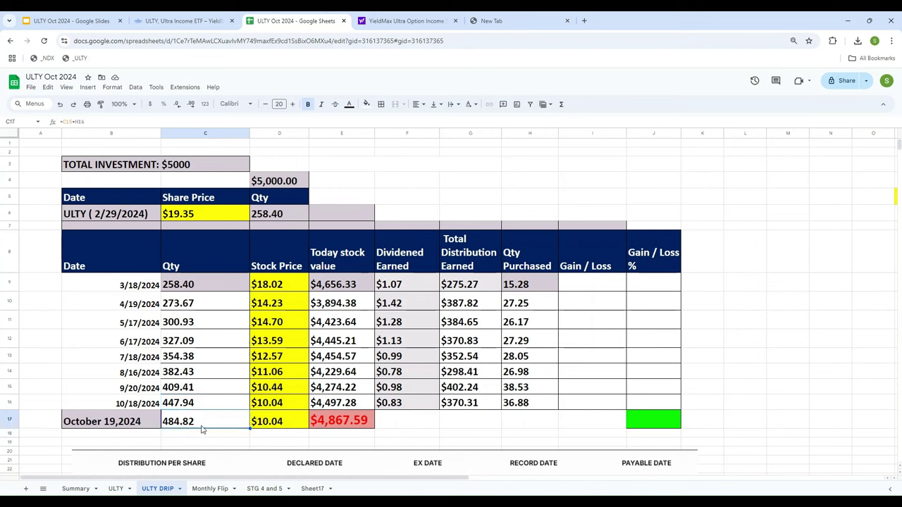
Check ULTY's Oct 18, 2024 closing price on Yahoo Finance and calculate the October 19, 2024 stock value in E17 with =D17*C17.
left_click(406, 21)
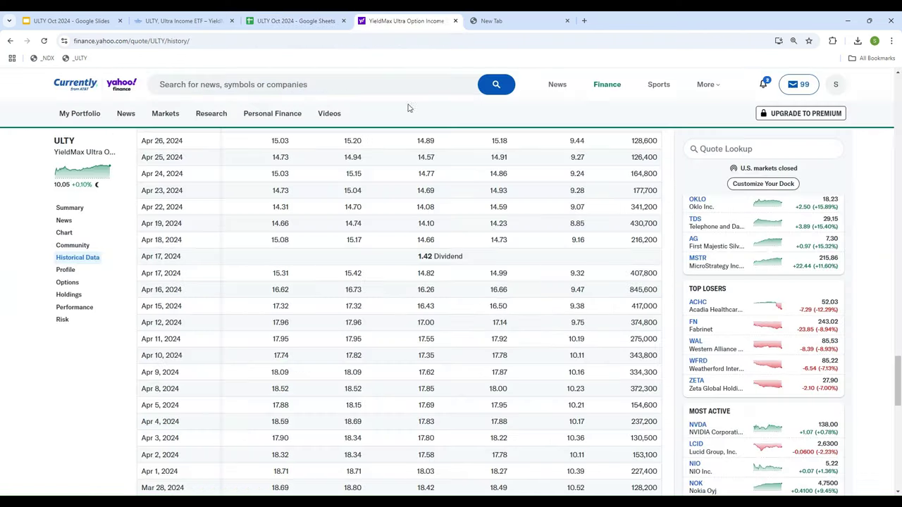
left_click_drag(898, 400, 896, 81)
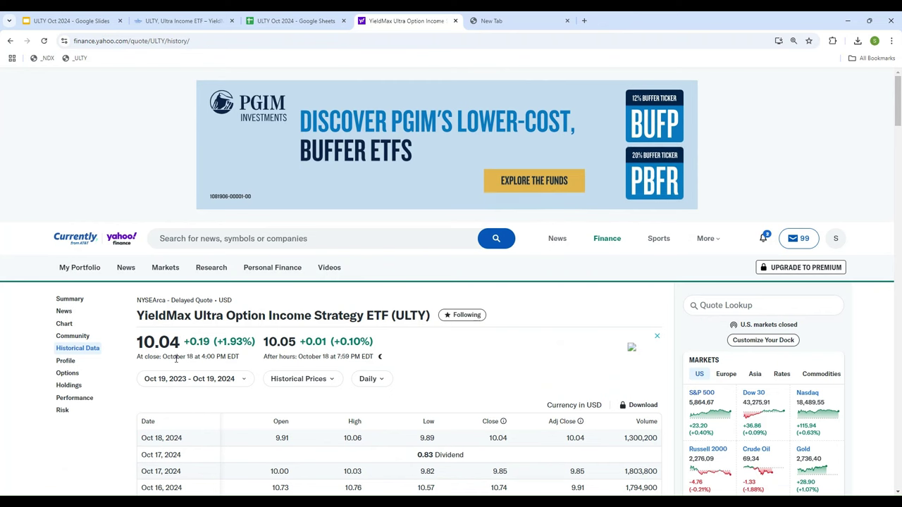
left_click(273, 21)
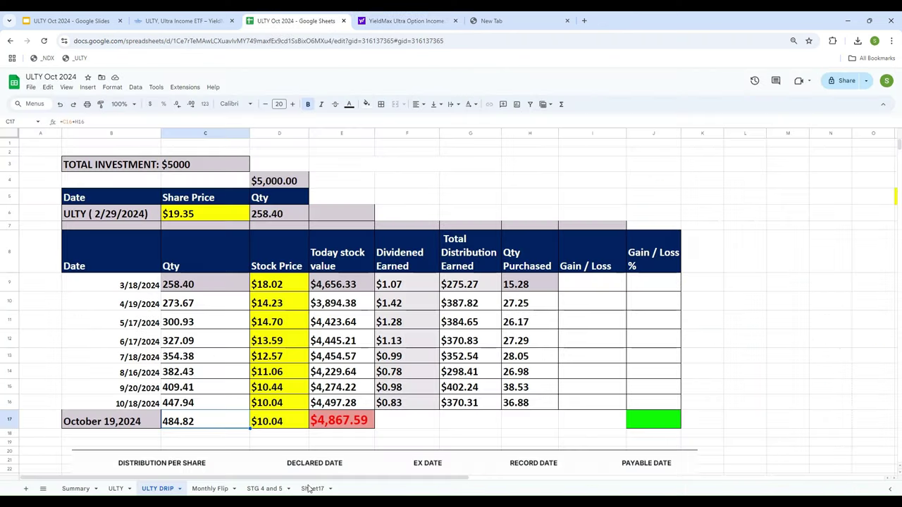
left_click(323, 427)
type("=D17")
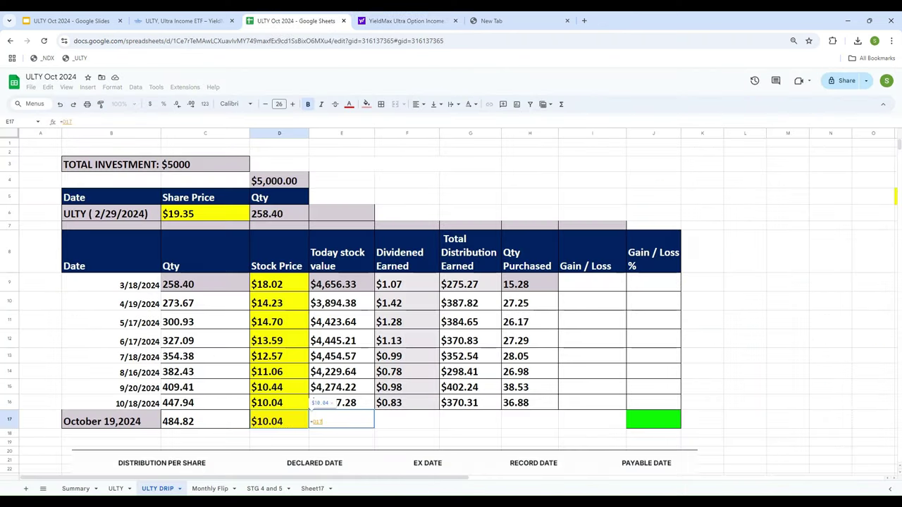
type("*C17")
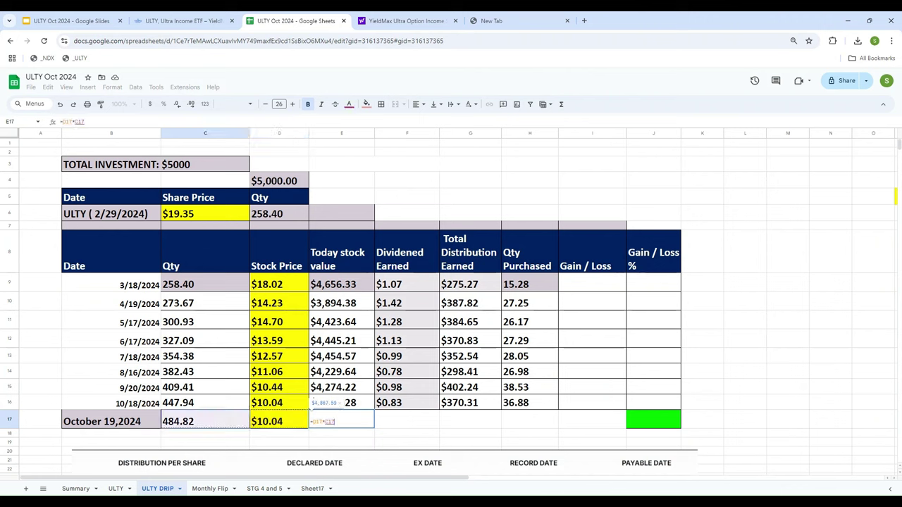
key("Return")
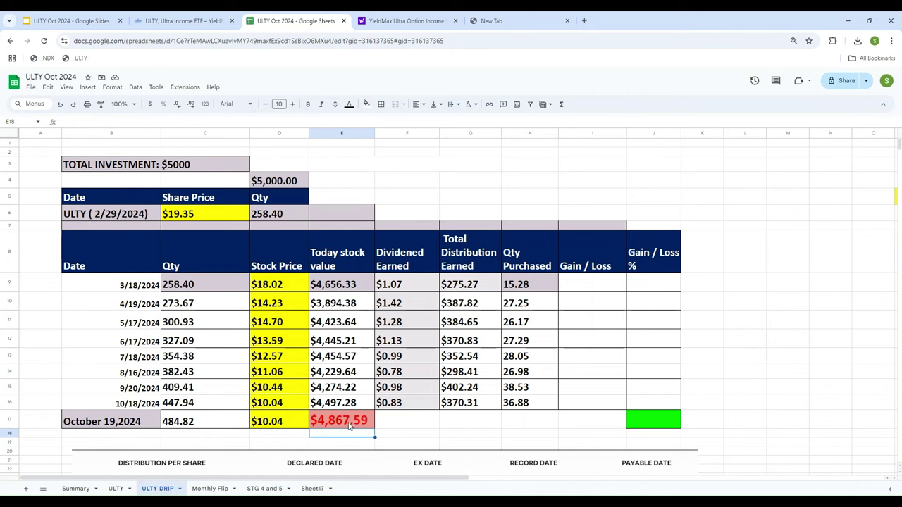
left_click(349, 426)
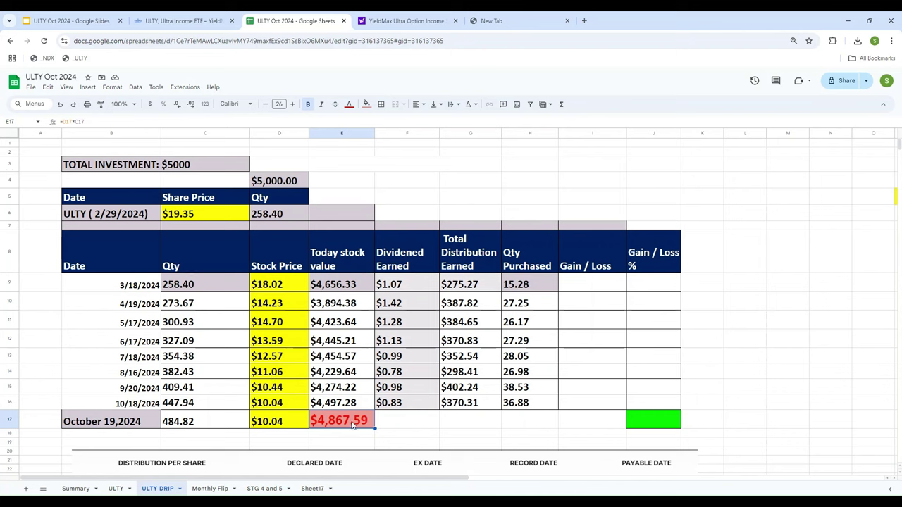
On the Summary sheet, move the black cover shape down to the Monthly Flip row, exposing strategy 2's results.
left_click(72, 490)
left_click(528, 311)
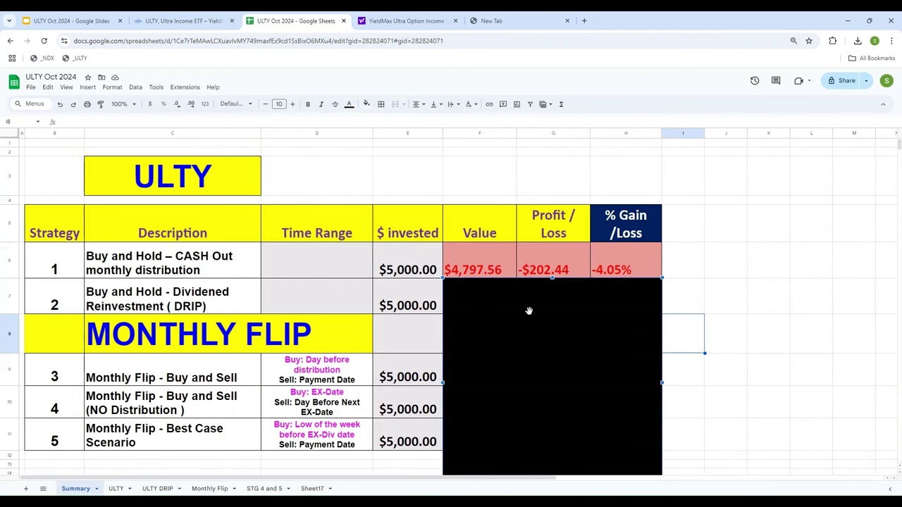
left_click_drag(528, 311, 529, 348)
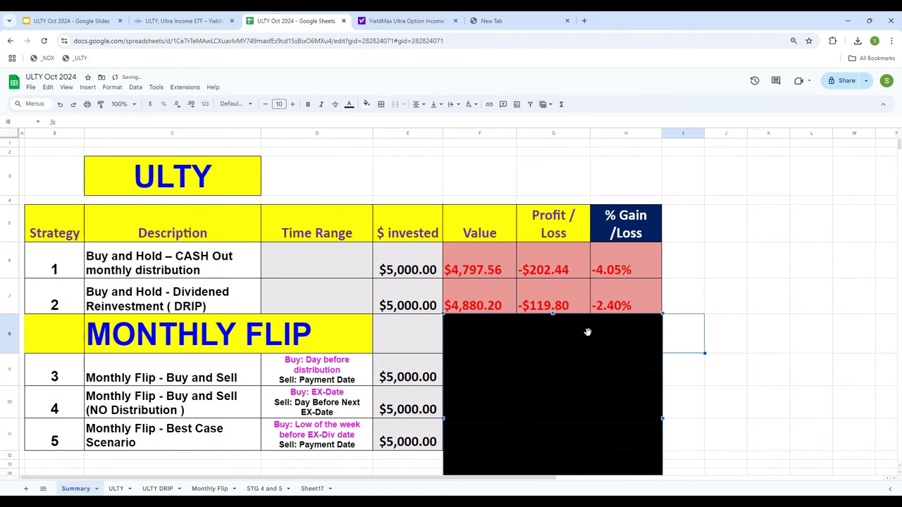
left_click(753, 272)
Review strategy 1's row on the Summary sheet, from its description to its percentage gain or loss.
key("Left")
key("Left")
key("Left")
key("Left")
key("Left")
key("Left")
key("Left")
key("Left")
key("Left")
key("Left")
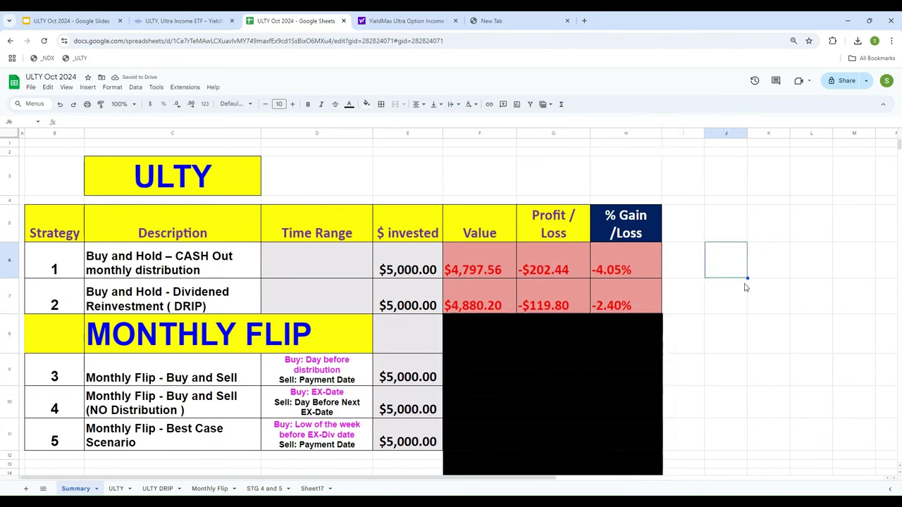
key("Right")
key("Right")
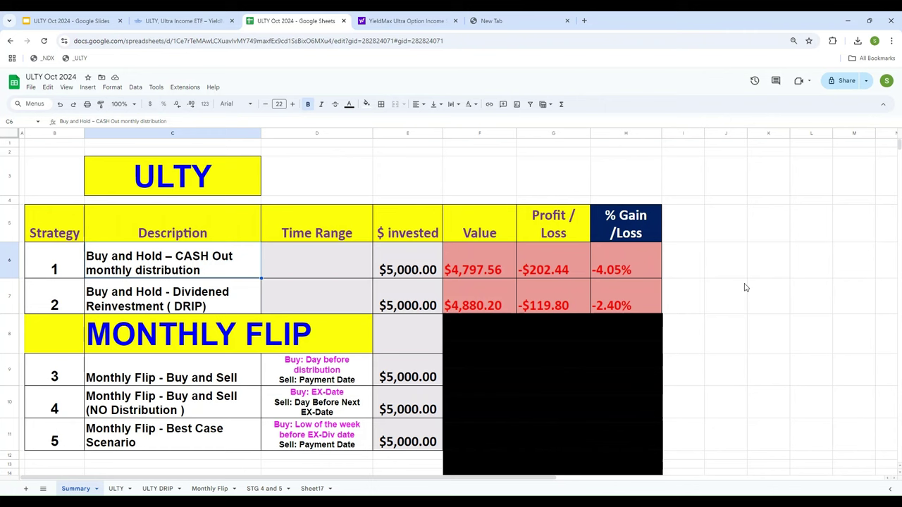
key("Right")
key("Right")
key("Right")
key("Right")
key("Right")
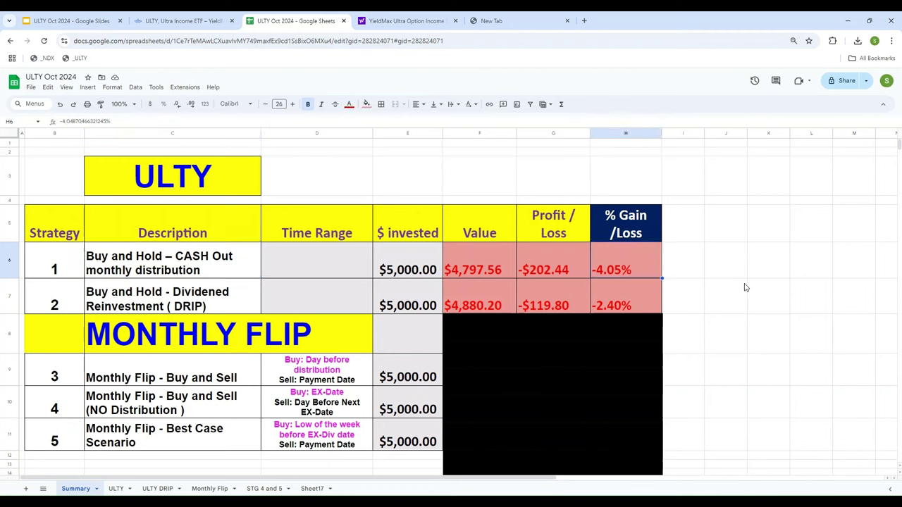
Review strategy 2's DRIP row on the Summary sheet, from its description across value, profit or loss and percentage.
key("Left")
key("Left")
key("Left")
key("Left")
key("Left")
key("Down")
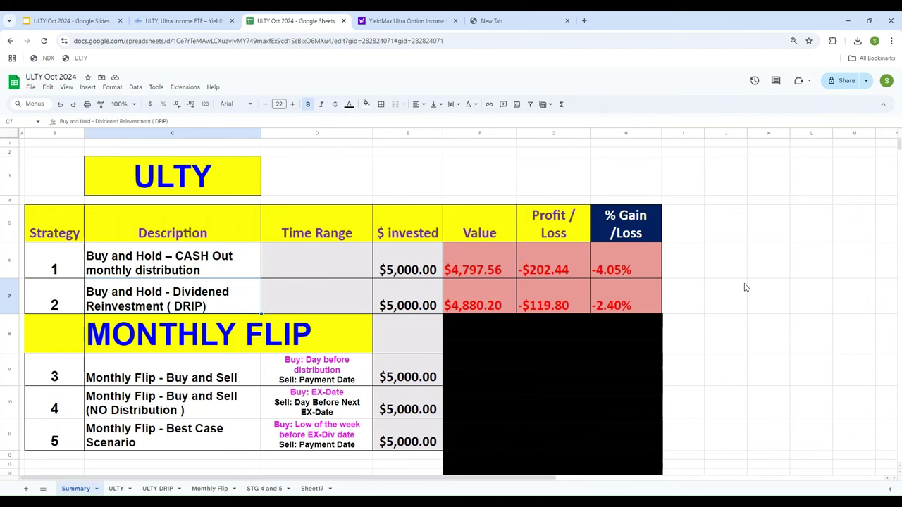
key("Right")
key("Right")
key("Right")
key("Right")
key("Right")
key("Right")
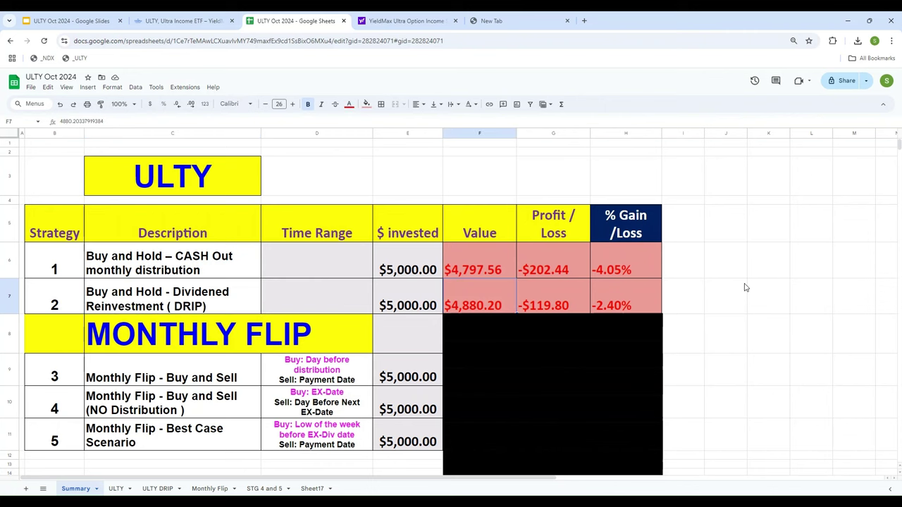
key("Left")
key("Left")
key("Left")
key("Left")
key("Left")
key("Left")
key("Left")
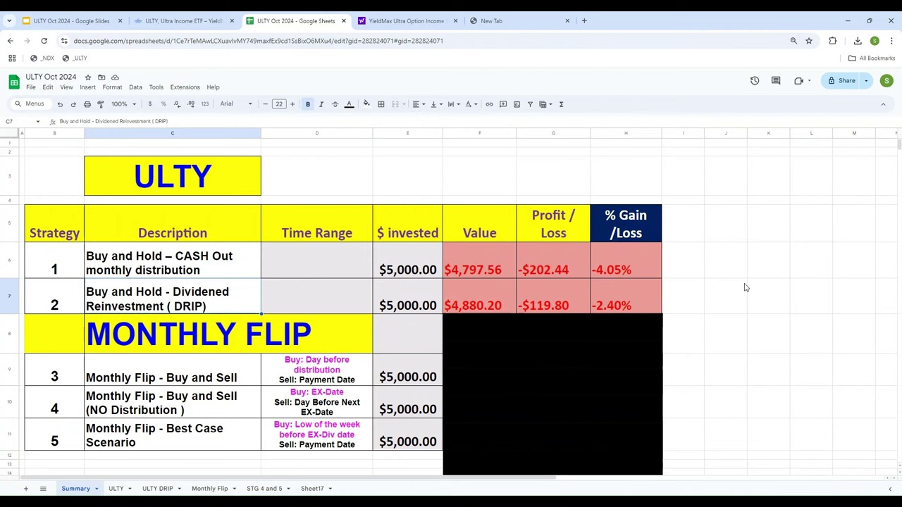
key("Right")
key("Right")
key("Right")
key("Right")
key("Right")
key("Right")
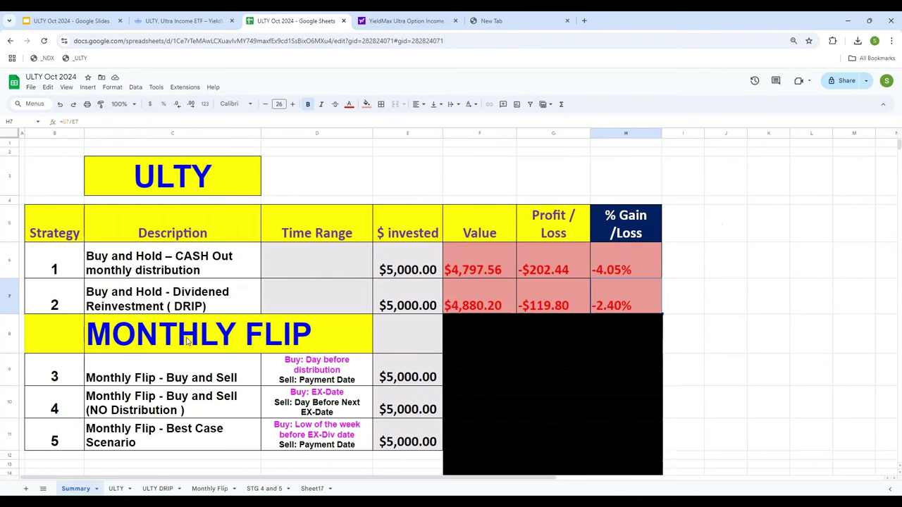
Examine strategy 3's buy and sell rule on the Summary sheet alongside the distribution schedule on the Monthly Flip sheet.
left_click(210, 489)
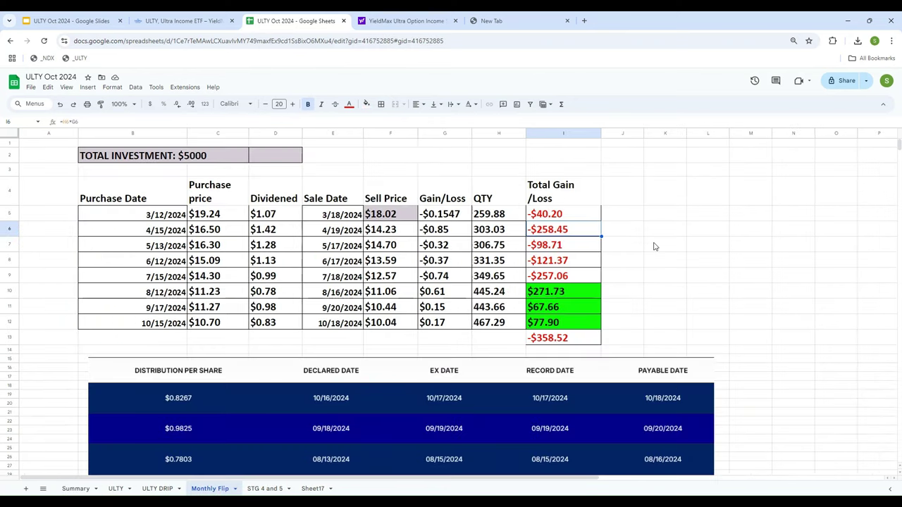
scroll(703, 258, "down", 5)
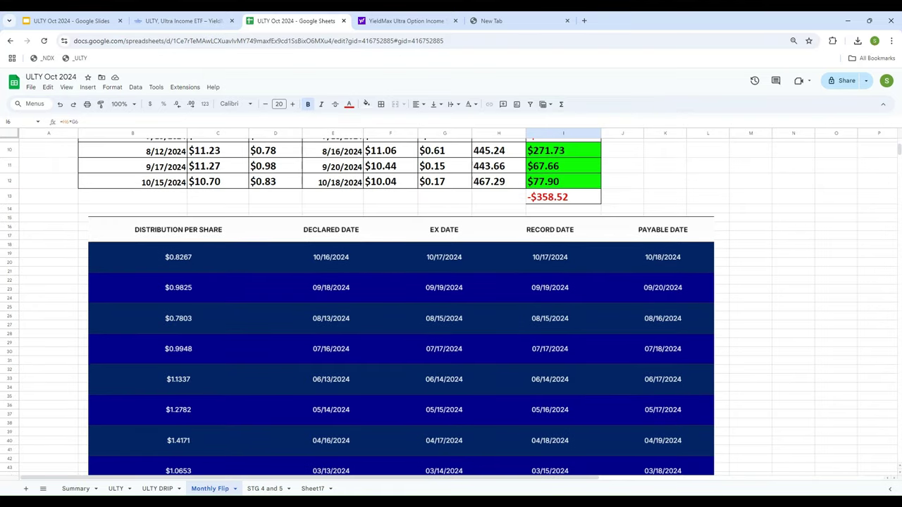
left_click(76, 489)
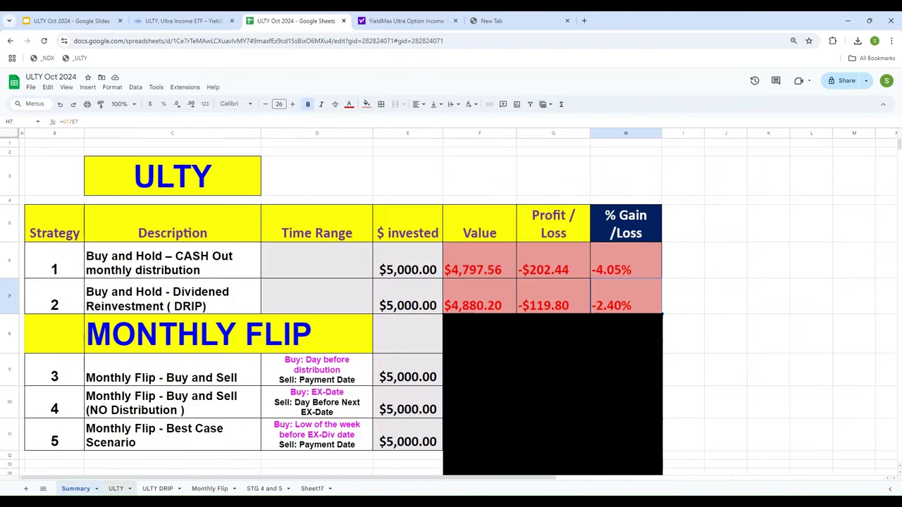
left_click(324, 378)
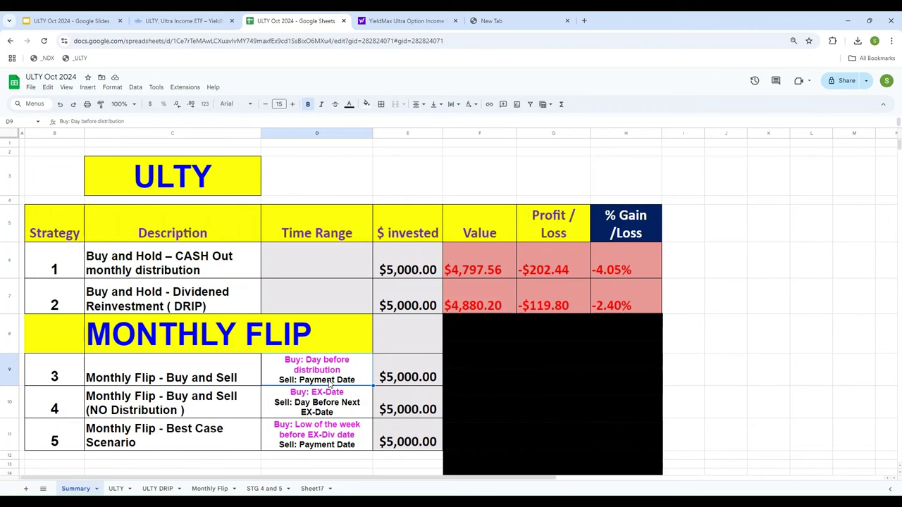
left_click(208, 491)
scroll(705, 388, "down", 3)
scroll(729, 364, "up", 3)
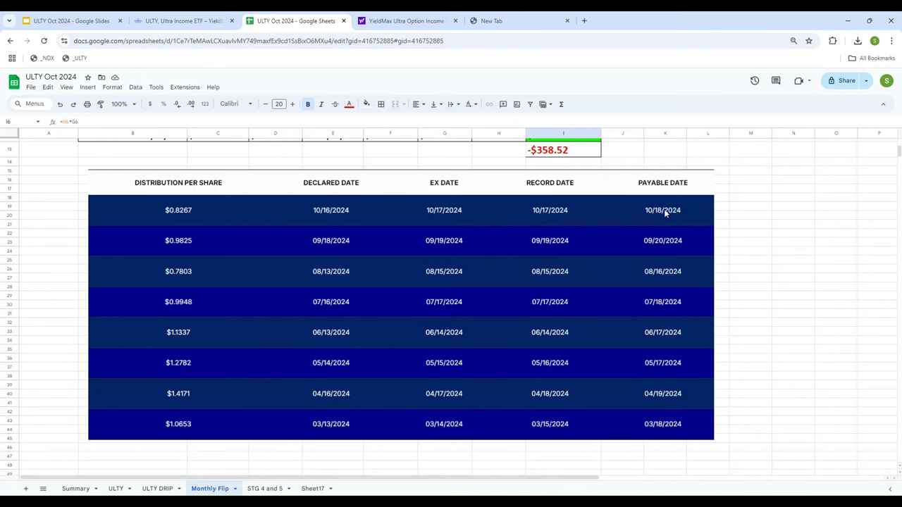
scroll(695, 341, "up", 5)
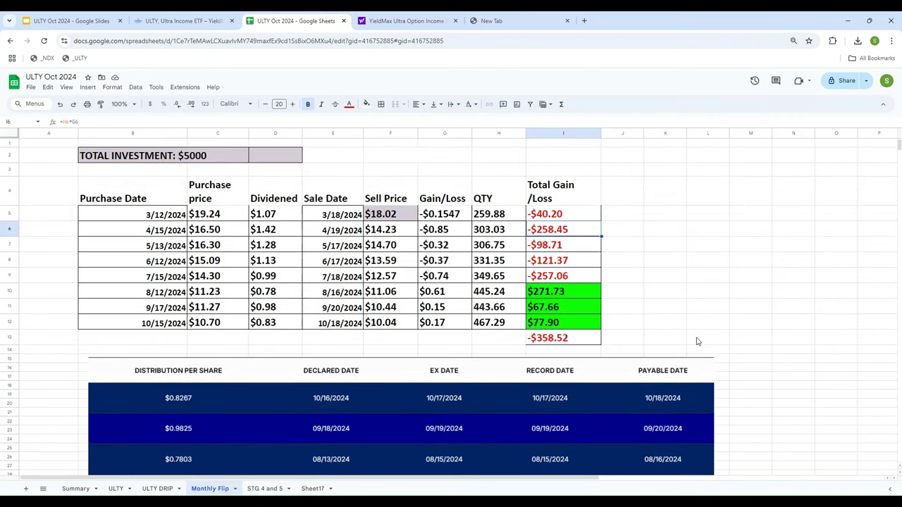
Compare the Monthly Flip table's purchase and sale dates with the declared and payable dates in the distribution schedule.
left_click(151, 216)
scroll(201, 286, "down", 3)
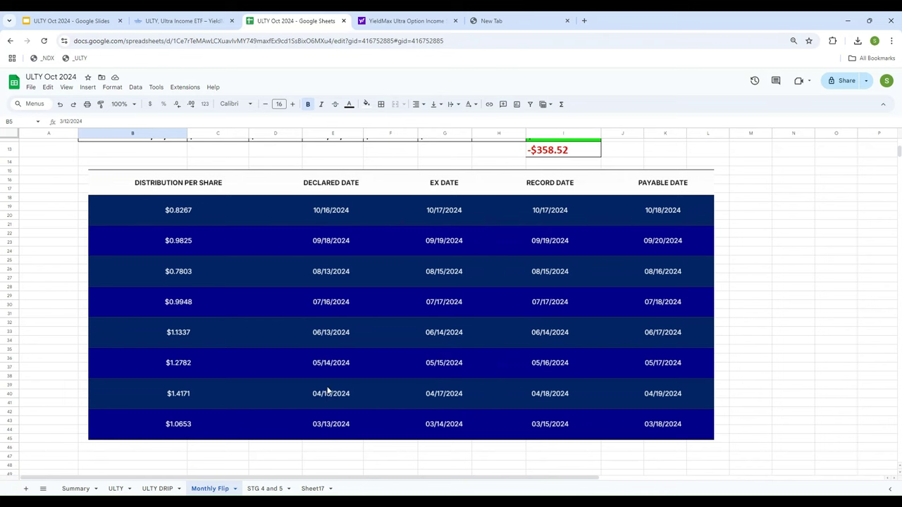
left_click_drag(328, 363, 268, 310)
scroll(268, 310, "up", 3)
key("ctrl+z")
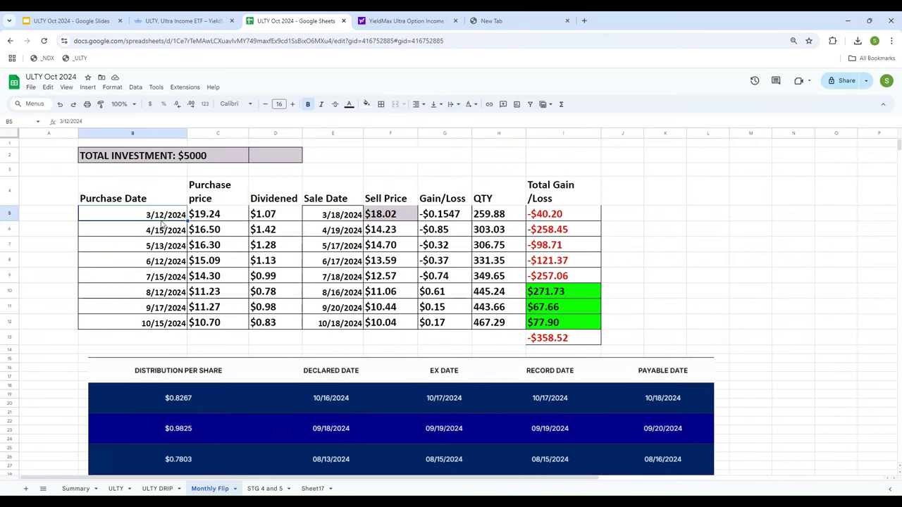
key("Down")
key("Down")
scroll(776, 312, "down", 4)
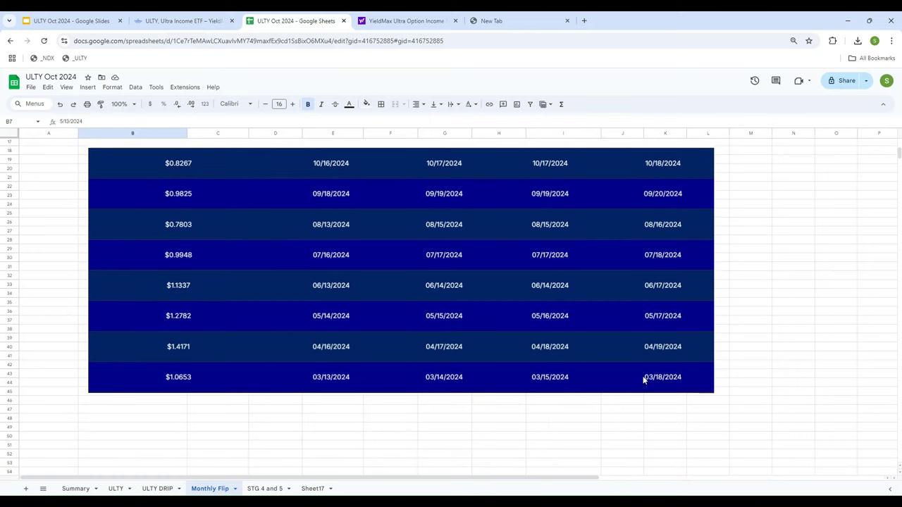
left_click(647, 350)
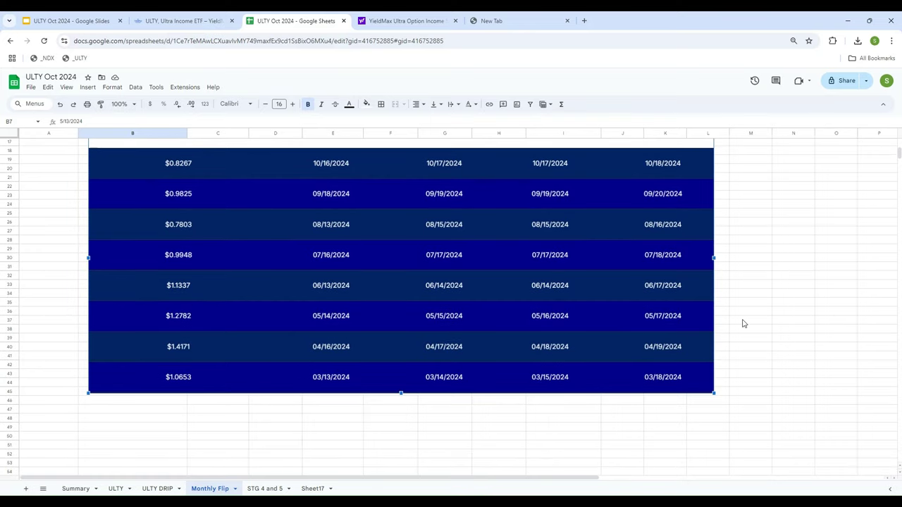
scroll(740, 322, "up", 4)
left_click_drag(341, 213, 328, 322)
left_click_drag(167, 214, 157, 324)
left_click(705, 262)
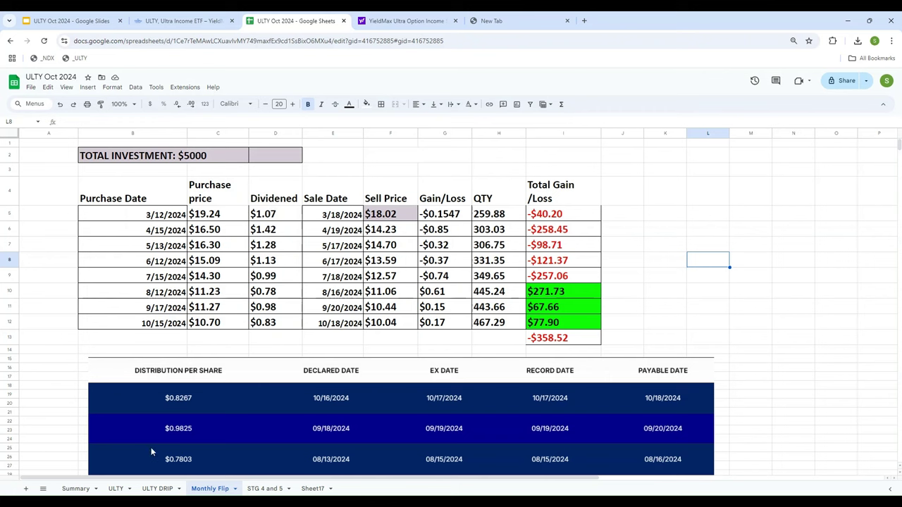
Look at the ULTY buy-and-hold sheet and find the Mar 12, 2024 price for the first monthly flip purchase on Yahoo Finance.
left_click(152, 489)
left_click(116, 488)
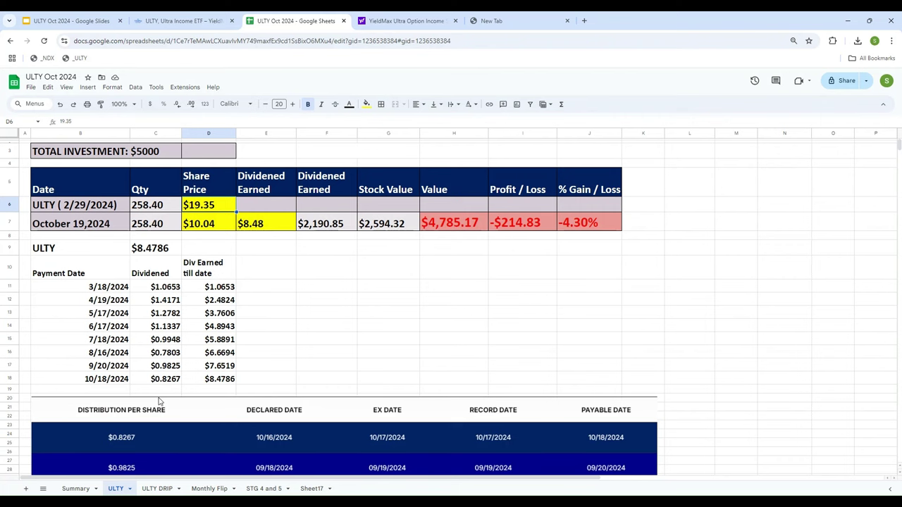
left_click(209, 489)
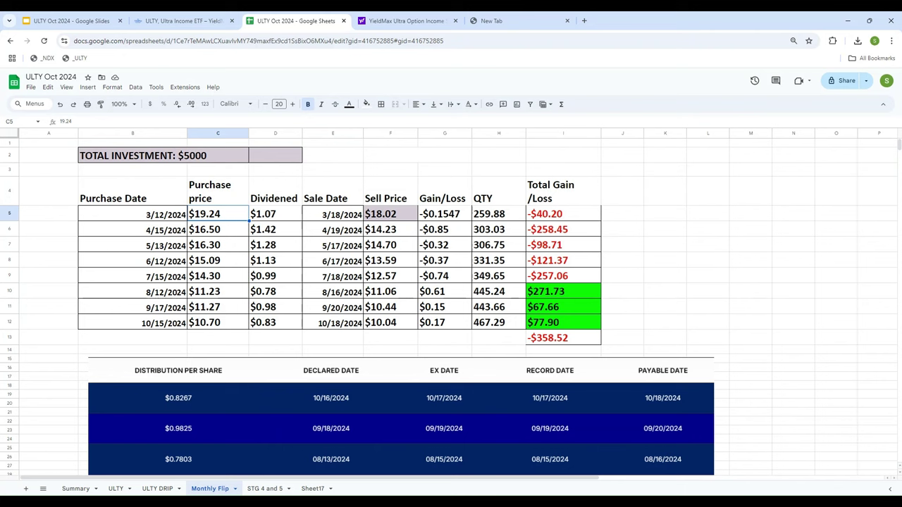
left_click(166, 220)
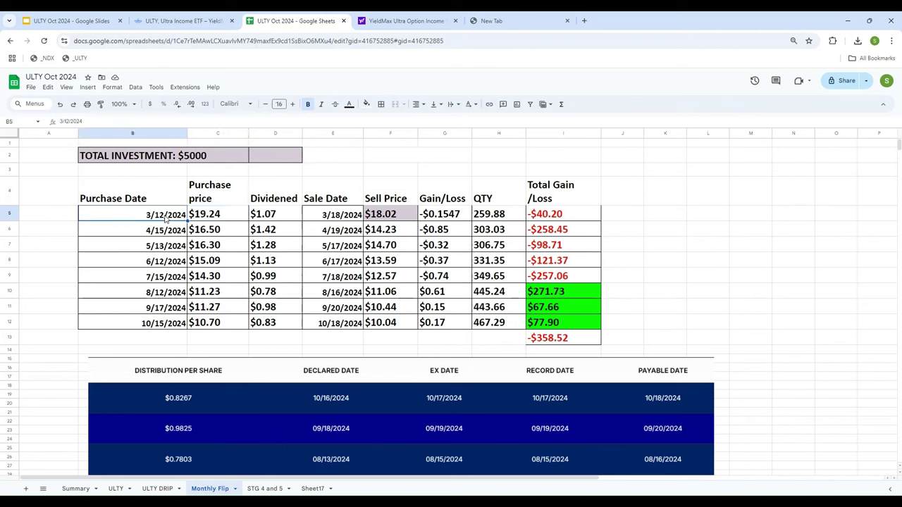
left_click(403, 20)
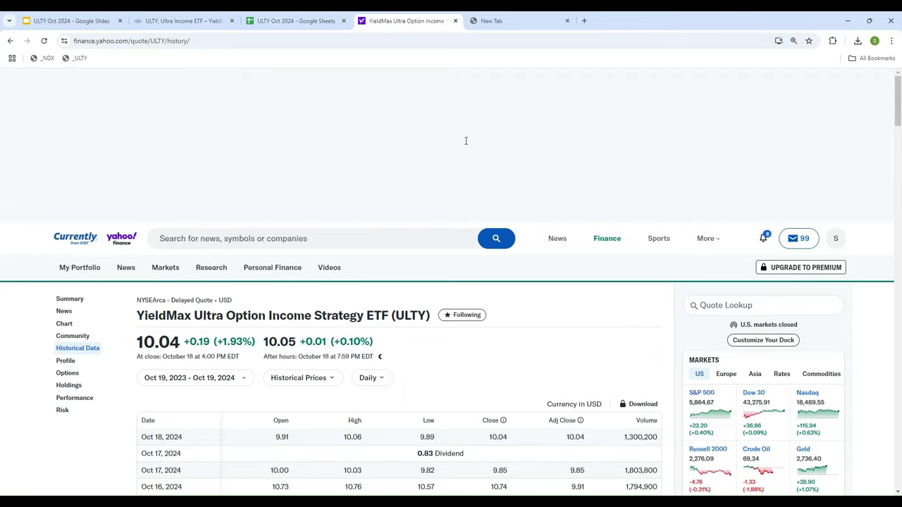
scroll(538, 254, "down", 20)
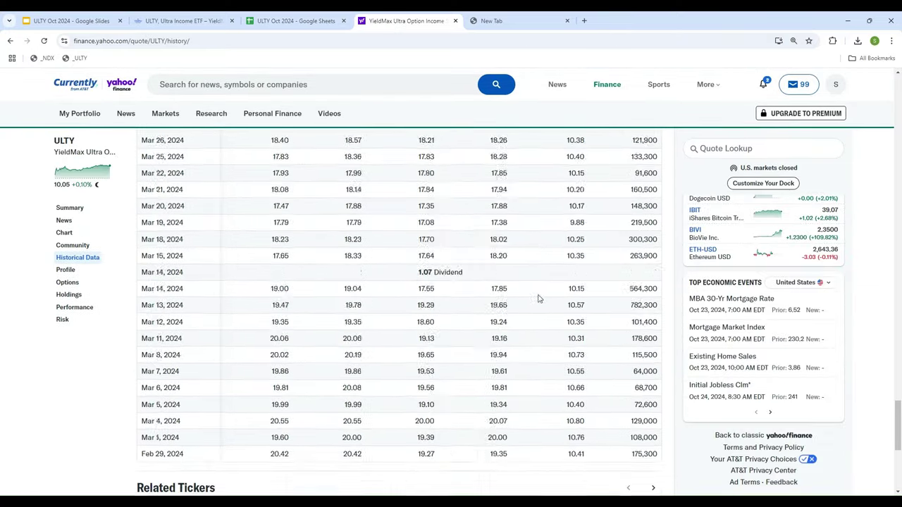
Check the first flip's purchase and sell prices against Yahoo Finance's Mar 12 and Mar 18, 2024 prices.
scroll(538, 298, "down", 5)
scroll(547, 289, "up", 6)
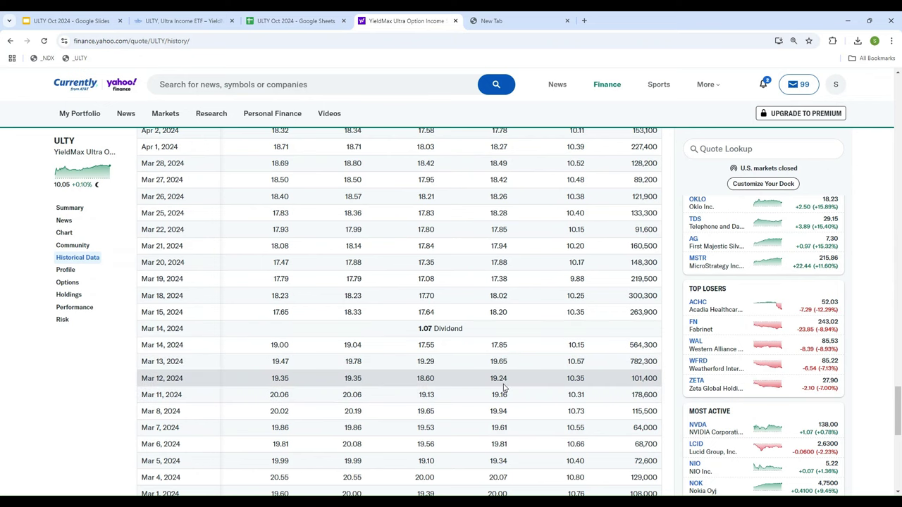
left_click(277, 24)
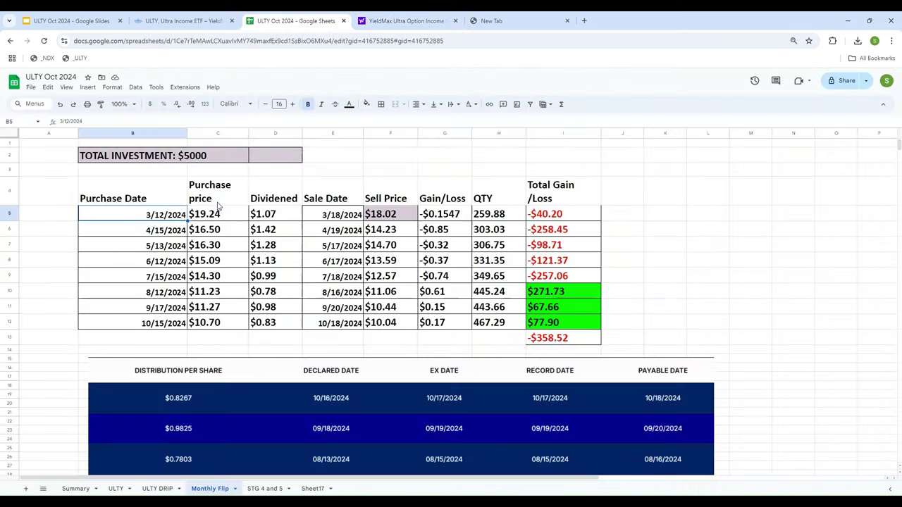
left_click(206, 217)
left_click(389, 218)
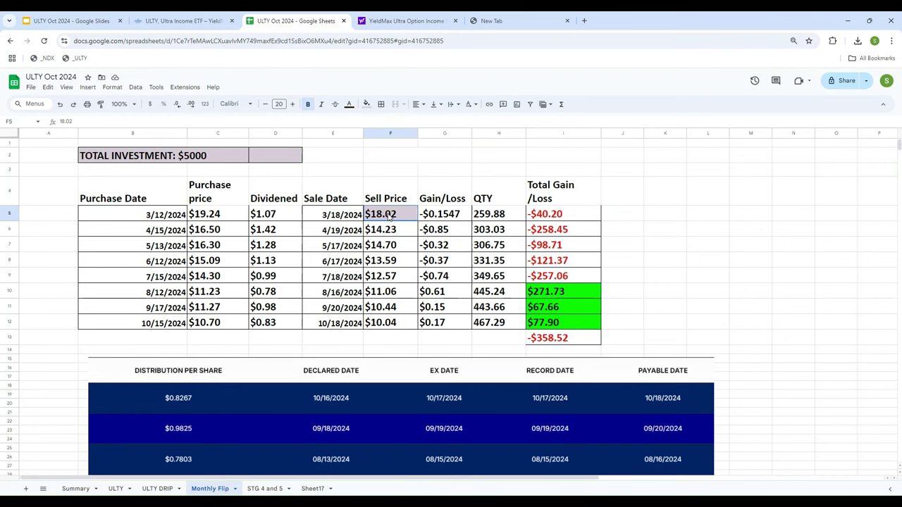
left_click(335, 218)
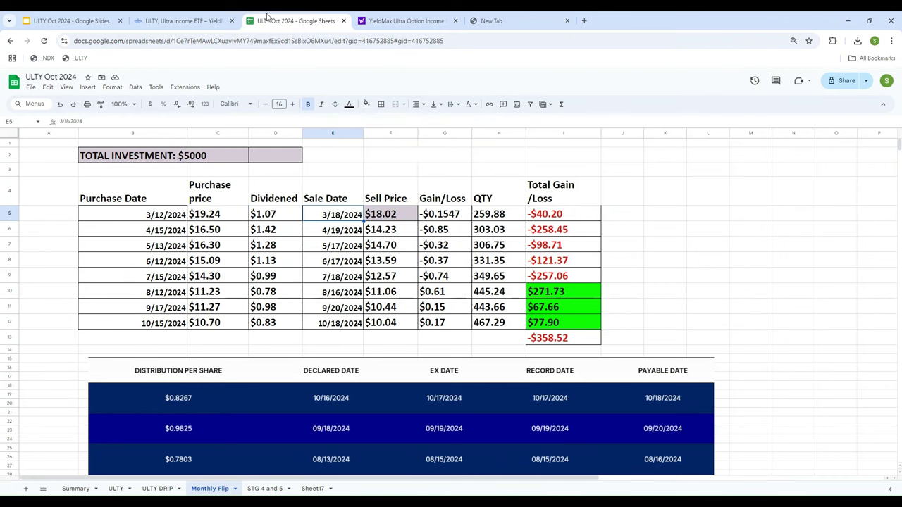
left_click(382, 21)
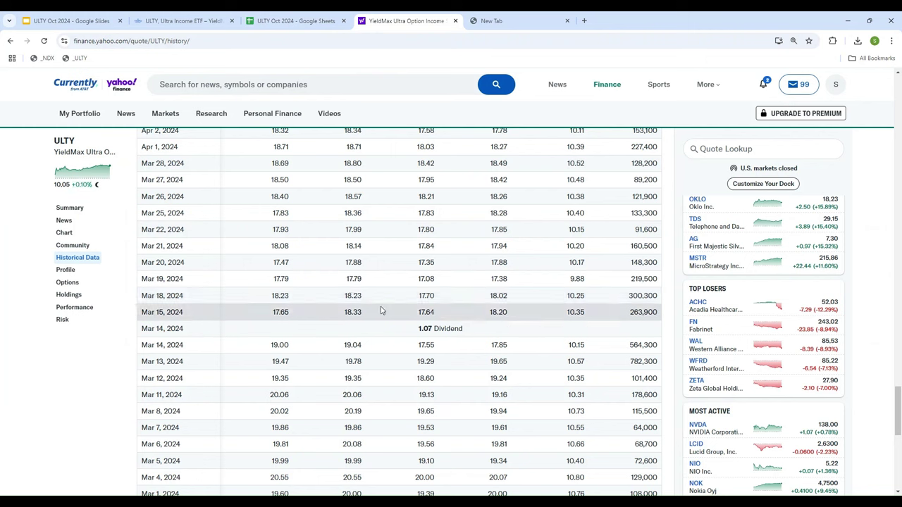
left_click(296, 21)
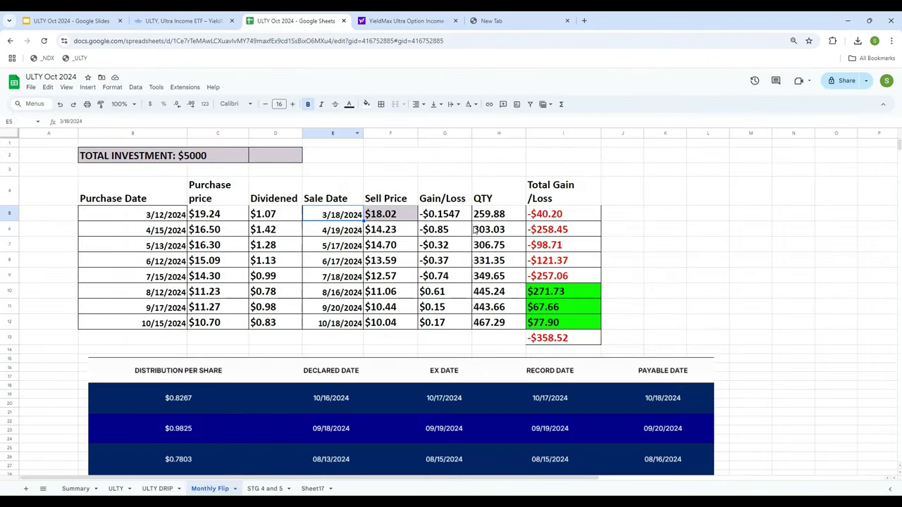
Review the March flip's sell price, purchase price, dividend and sale date on the Monthly Flip sheet.
left_click(390, 213)
left_click(218, 214)
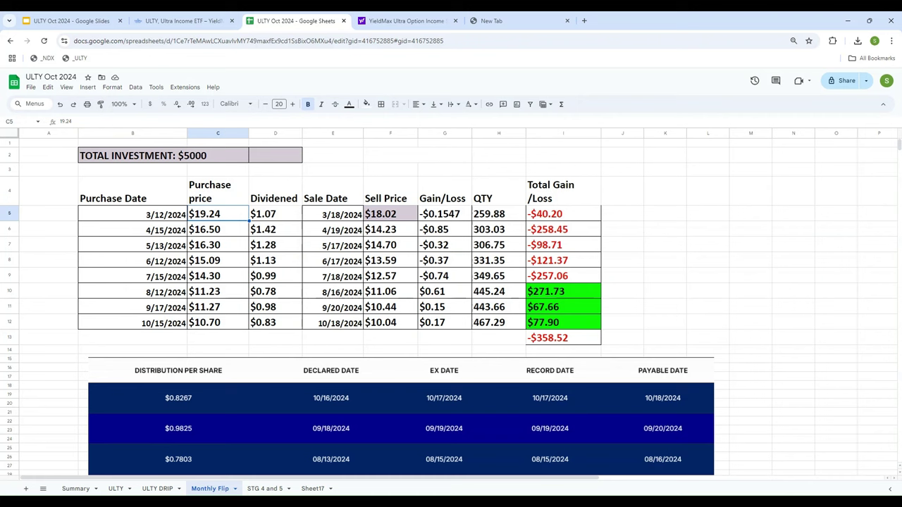
left_click(333, 214)
left_click(445, 214)
left_click(389, 214)
left_click(275, 214)
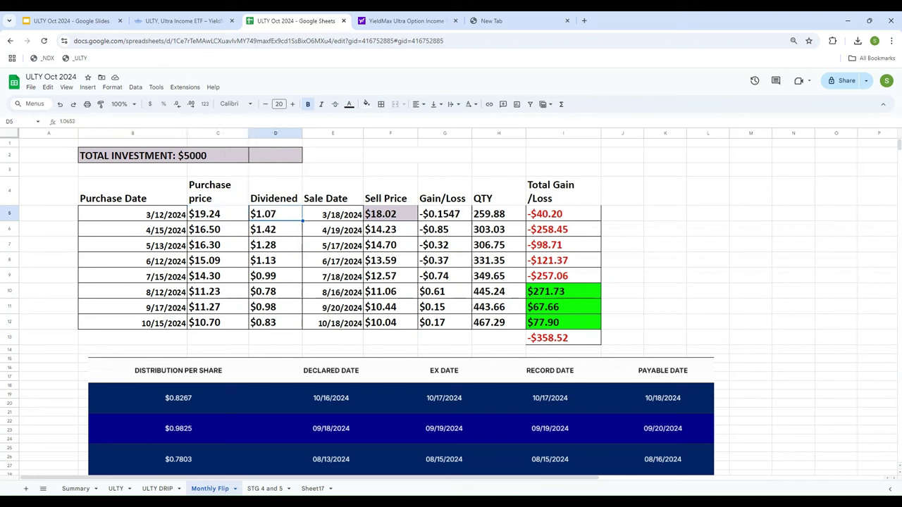
left_click(333, 213)
Re-enter the March flip's per-share gain/loss in G5 as sell price plus dividend minus purchase price, =F5+D5-C5.
left_click(445, 213)
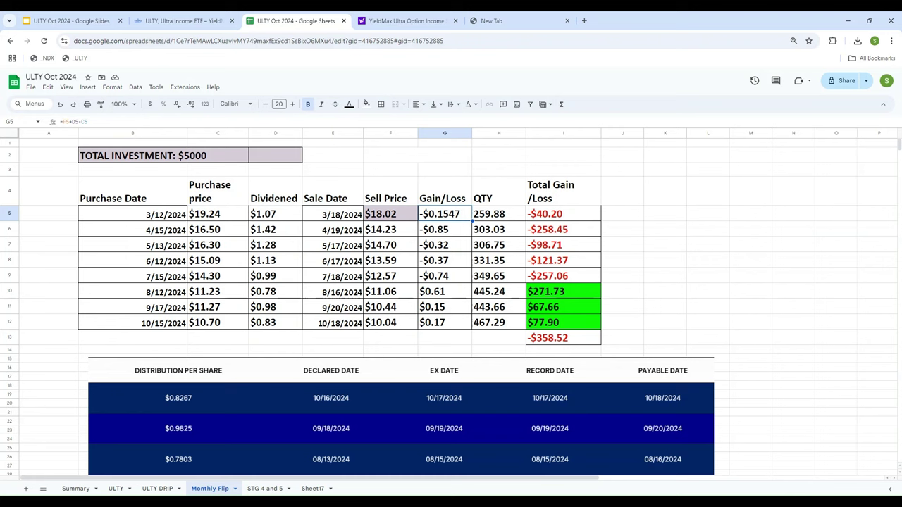
type("=")
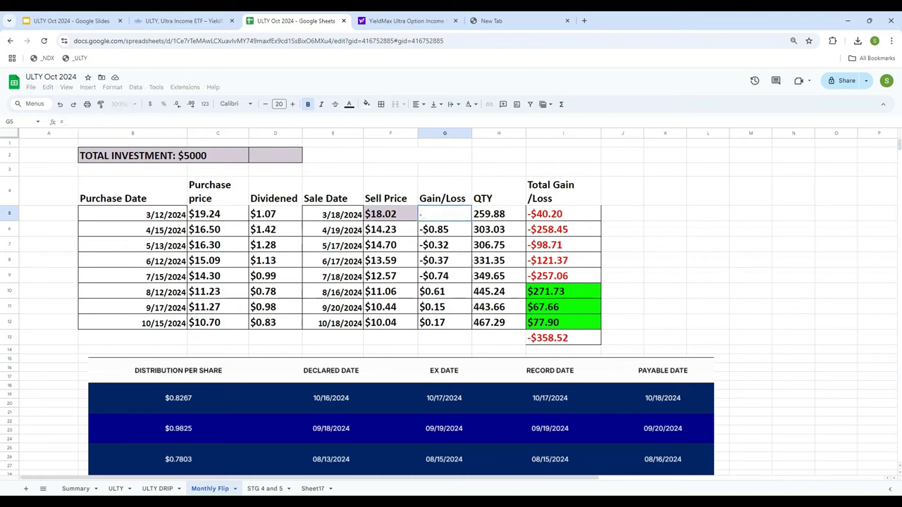
key("Left")
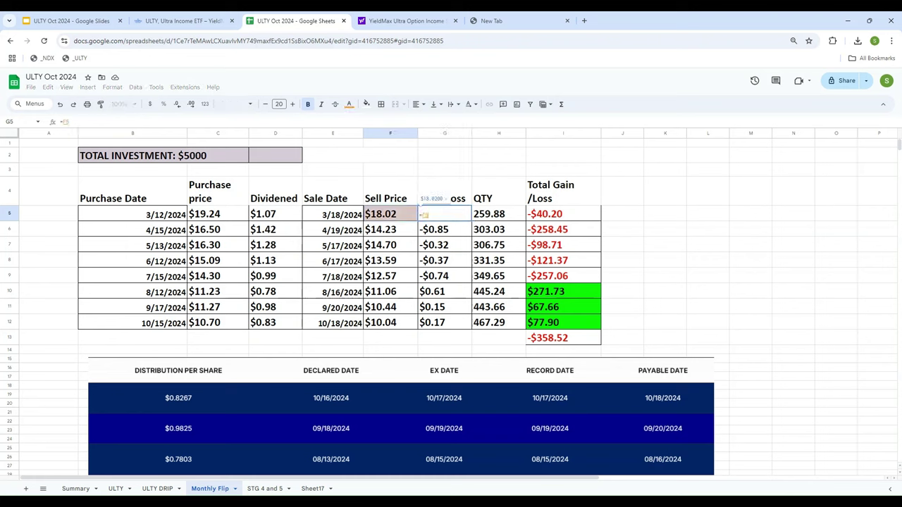
type("-")
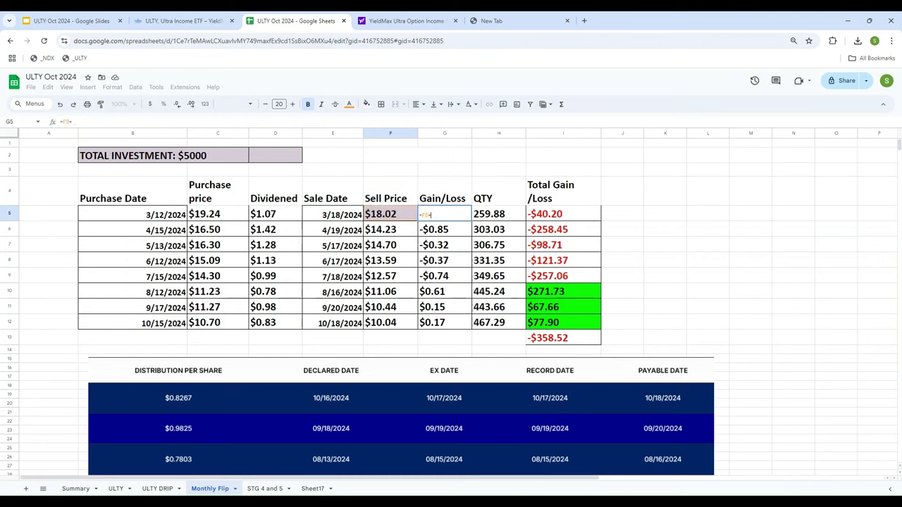
key("Left")
key("Left")
key("Left")
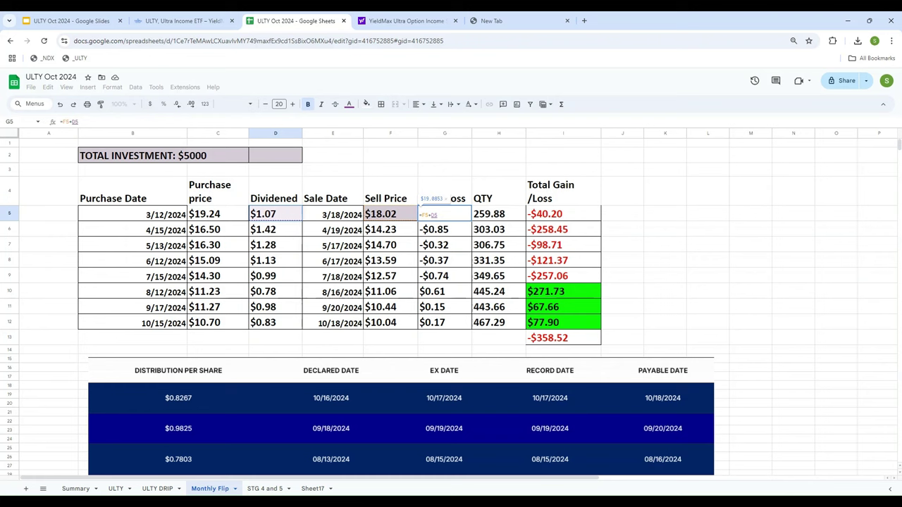
type("-")
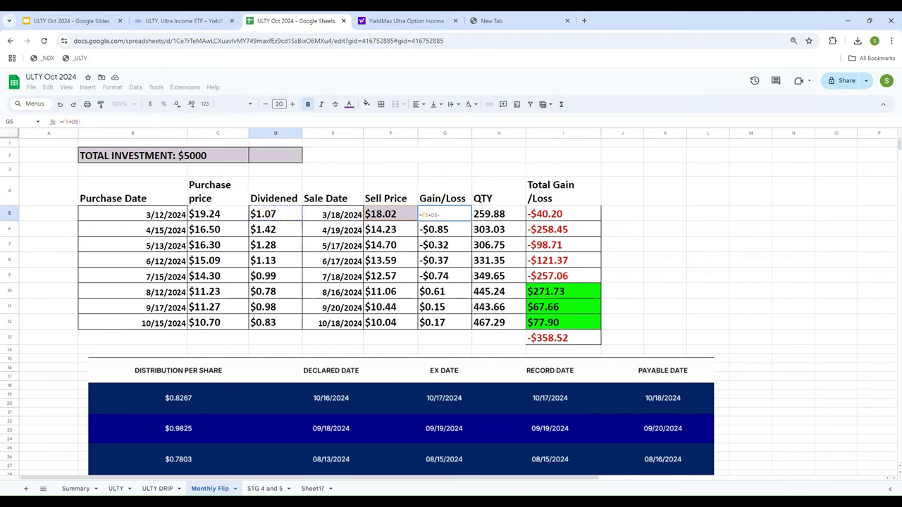
key("Left")
key("Left")
key("Left")
key("Left")
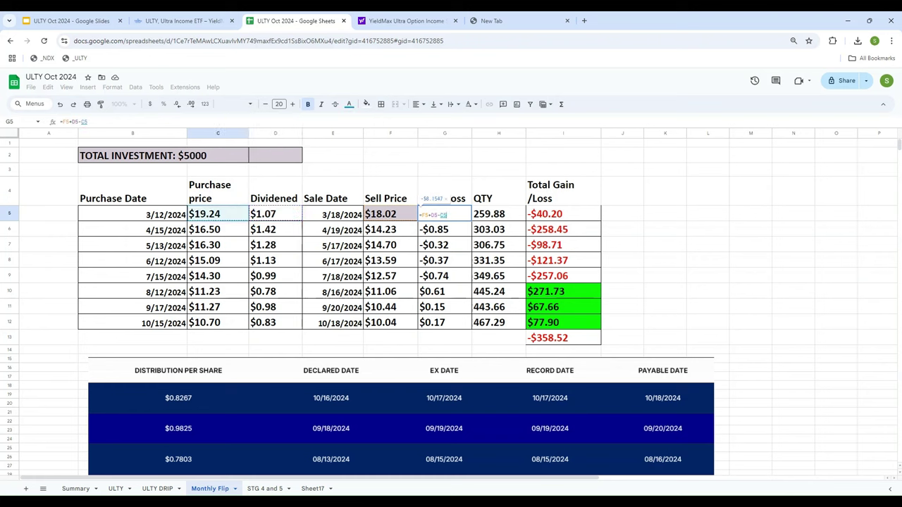
key("Return")
Inspect how the March flip's per-share gain/loss, quantity and total gain/loss are calculated.
left_click(445, 214)
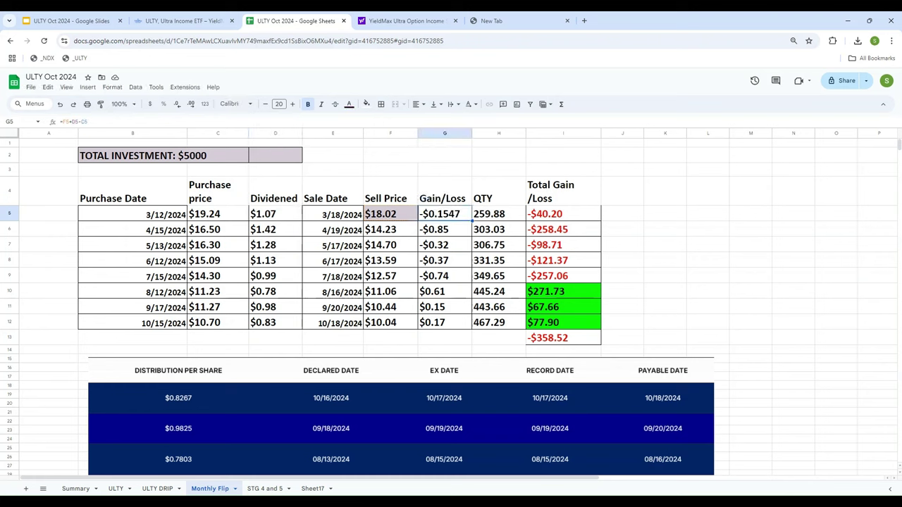
key("Left")
key("Left")
key("Left")
key("Left")
left_click(445, 214)
left_click(498, 214)
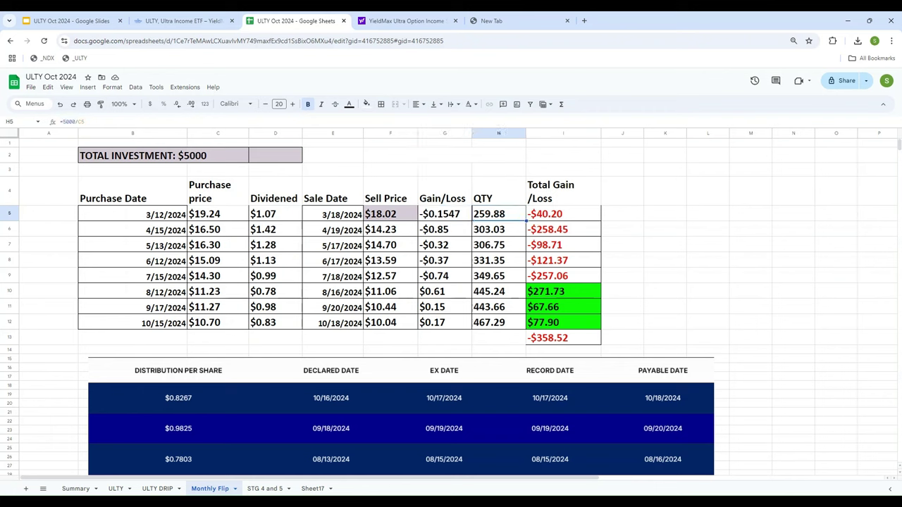
left_click(563, 214)
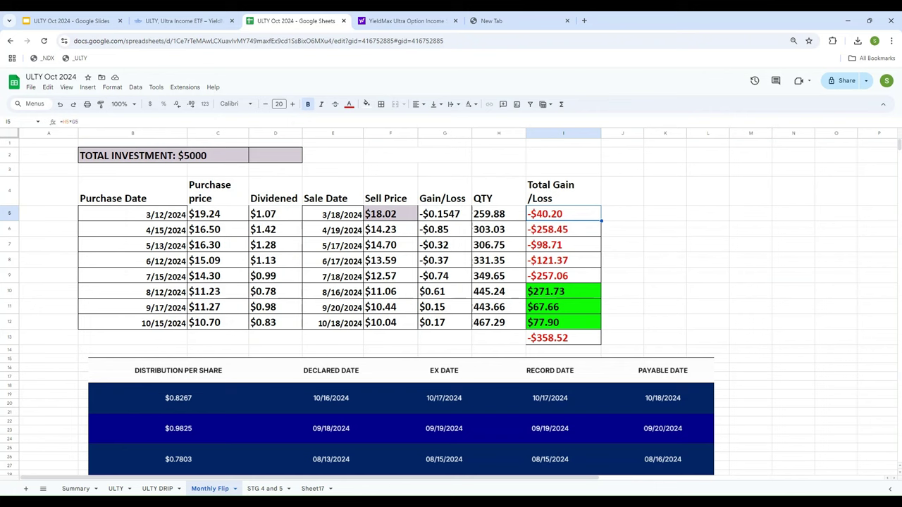
Go through the Total Gain/Loss column from the March flip to the August flip.
key("Down")
key("Down")
key("Down")
key("Down")
key("Up")
key("Up")
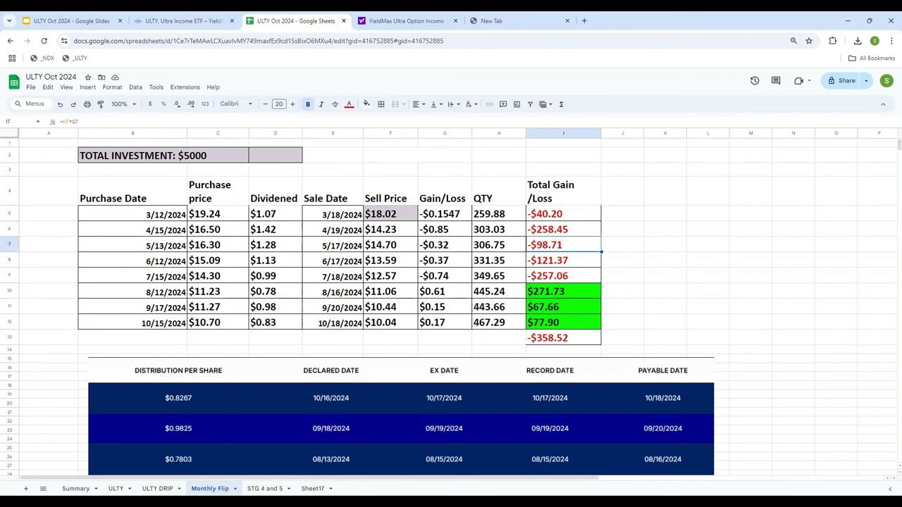
key("Up")
key("Up")
key("Down")
key("Down")
key("Down")
key("Down")
key("Down")
Compare the August flip's purchase date, dividend and sale date with the August entry in the distribution schedule.
key("Left")
key("Left")
key("Left")
key("Left")
key("Left")
key("Left")
key("Left")
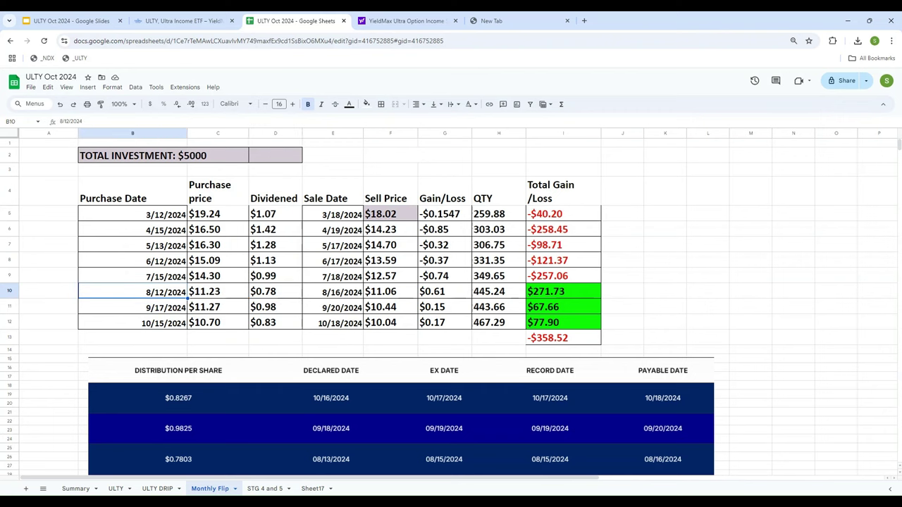
scroll(801, 372, "down", 3)
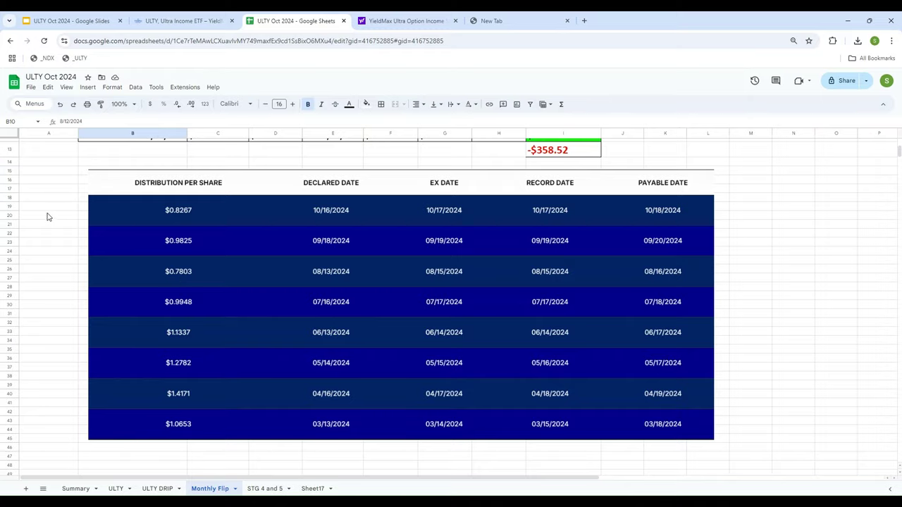
scroll(54, 222, "up", 3)
left_click(280, 295)
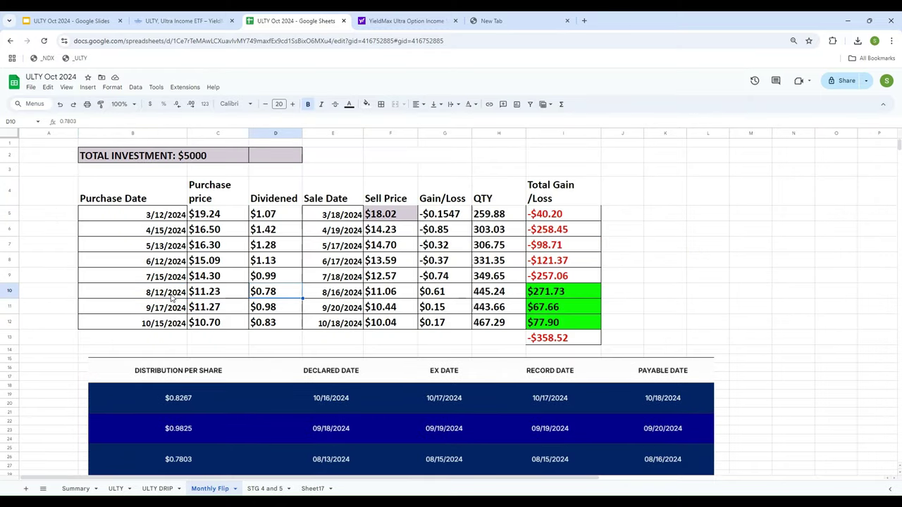
scroll(468, 334, "down", 1)
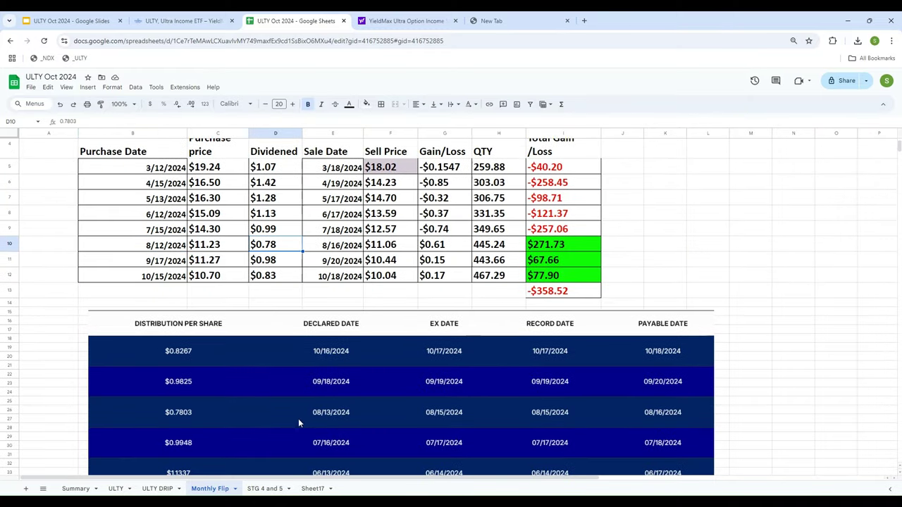
left_click(167, 246)
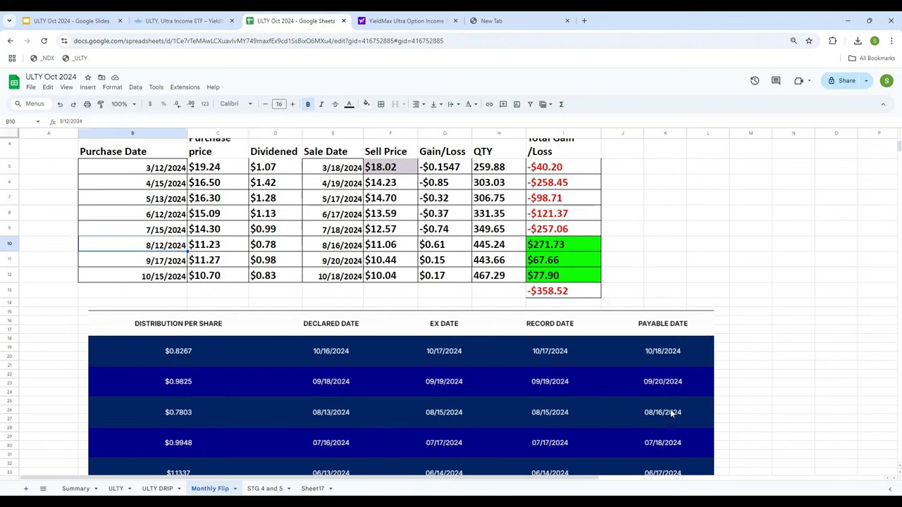
left_click(343, 247)
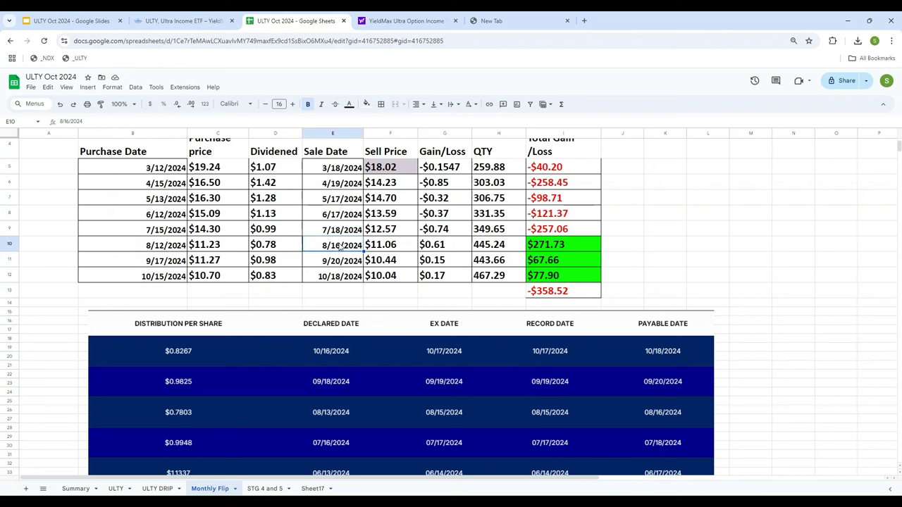
left_click(210, 248)
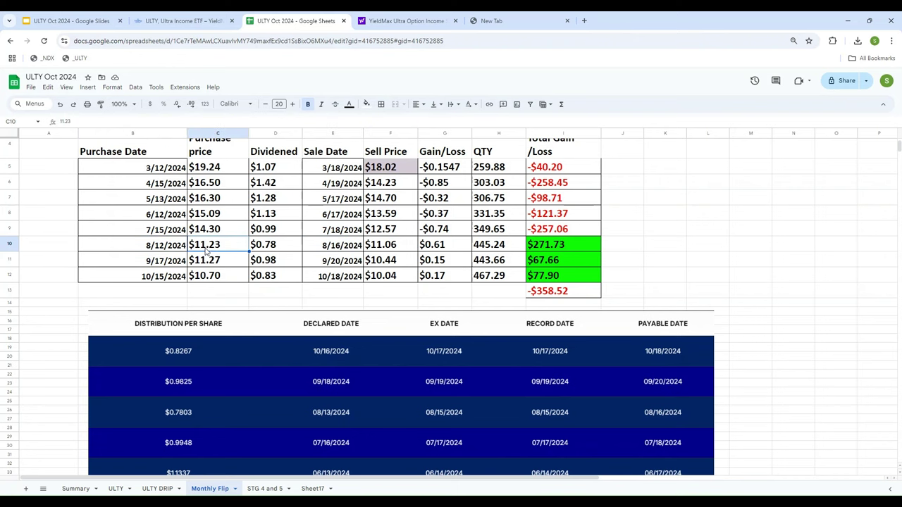
Check the August flip's purchase and sell prices against Yahoo Finance's Aug 12 and Aug 16, 2024 prices.
left_click(421, 20)
scroll(514, 289, "up", 10)
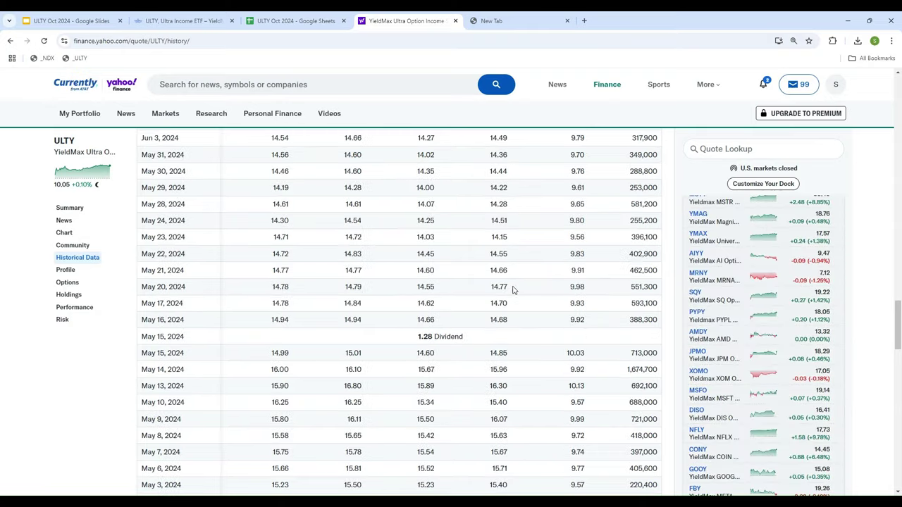
scroll(514, 290, "up", 15)
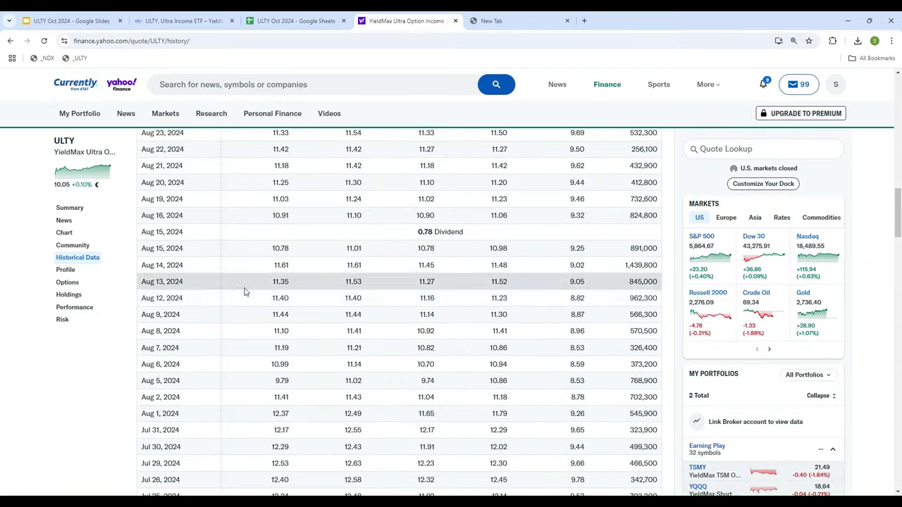
left_click(267, 18)
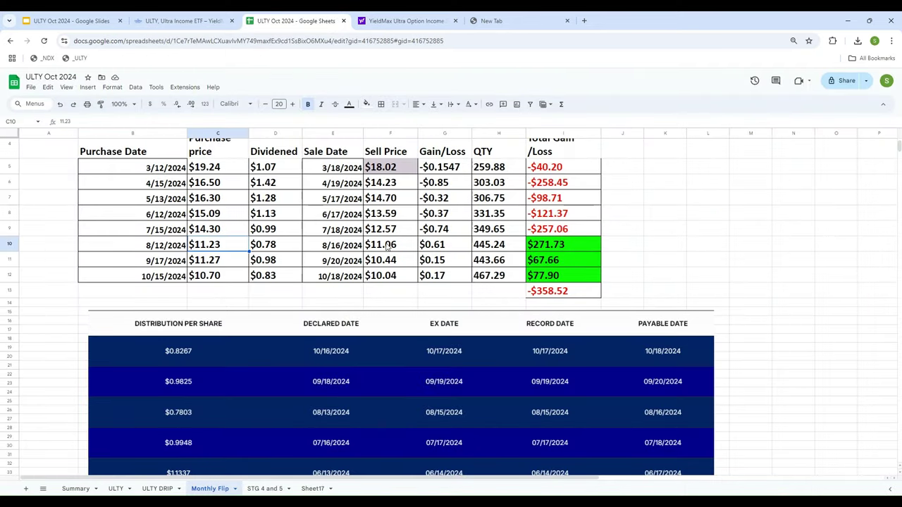
left_click(345, 249)
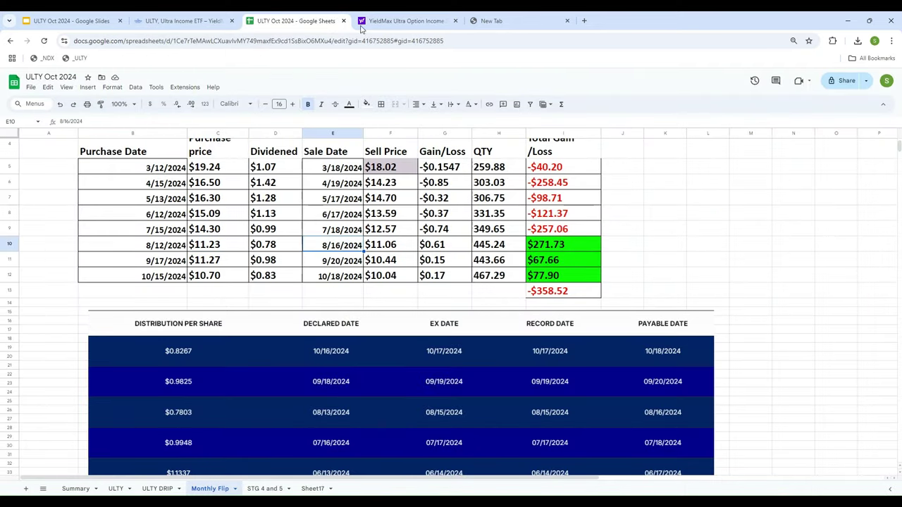
left_click(391, 21)
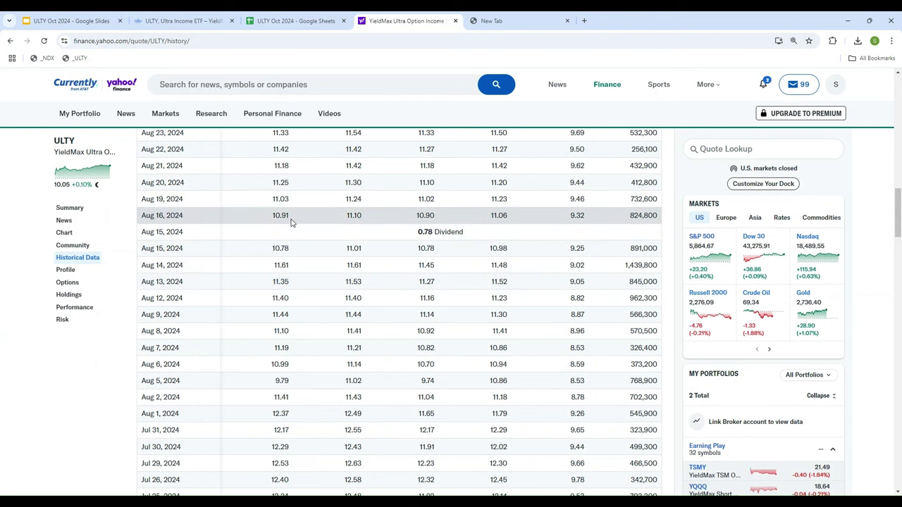
left_click(266, 19)
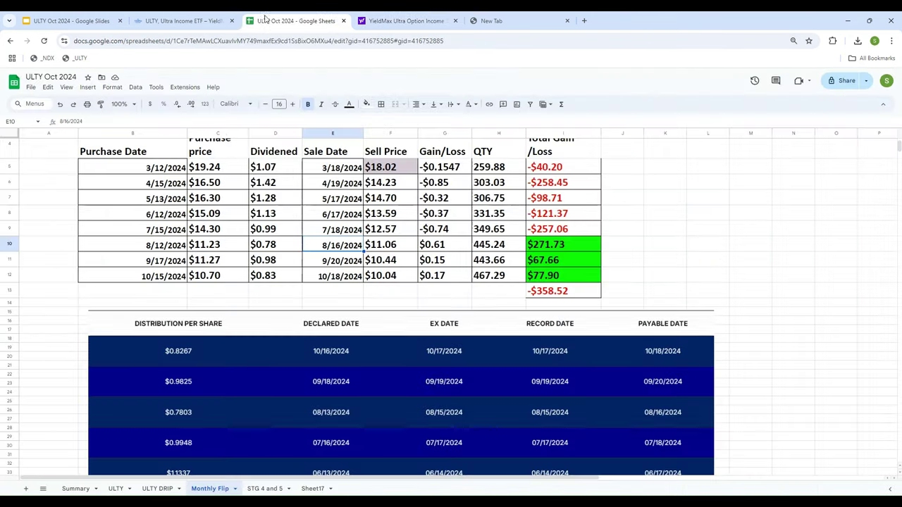
Re-enter the August flip's per-share gain/loss in G10 as =F10+D10-C10, adding the dividend to the sell price and subtracting the purchase price.
key("Right")
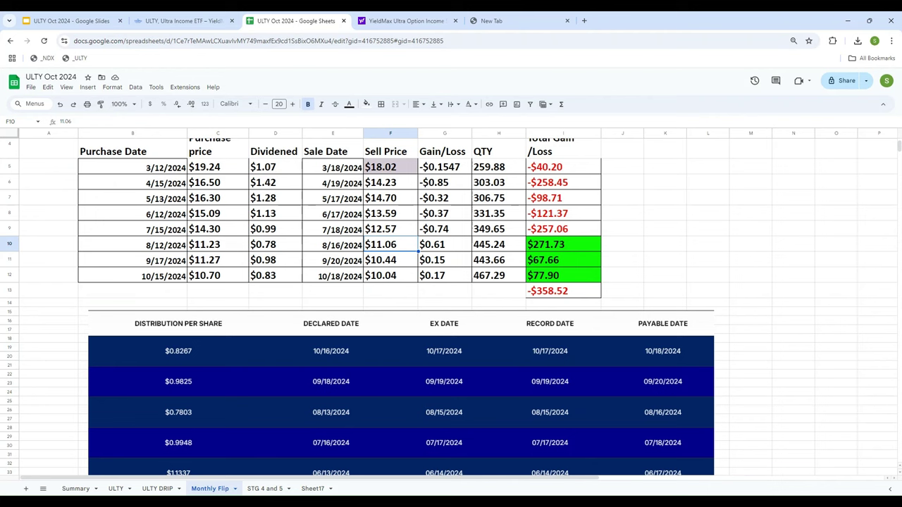
key("Right")
type("=")
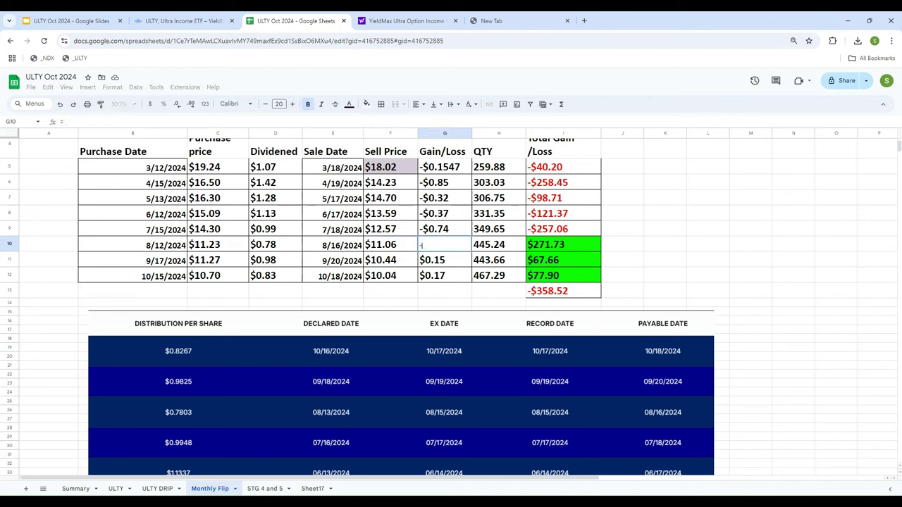
key("Left")
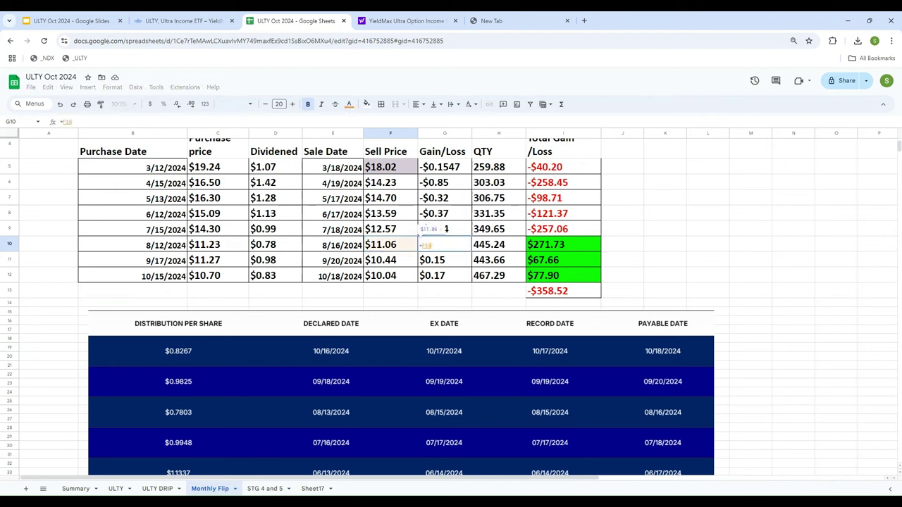
type("-")
key("Left")
key("Left")
key("Left")
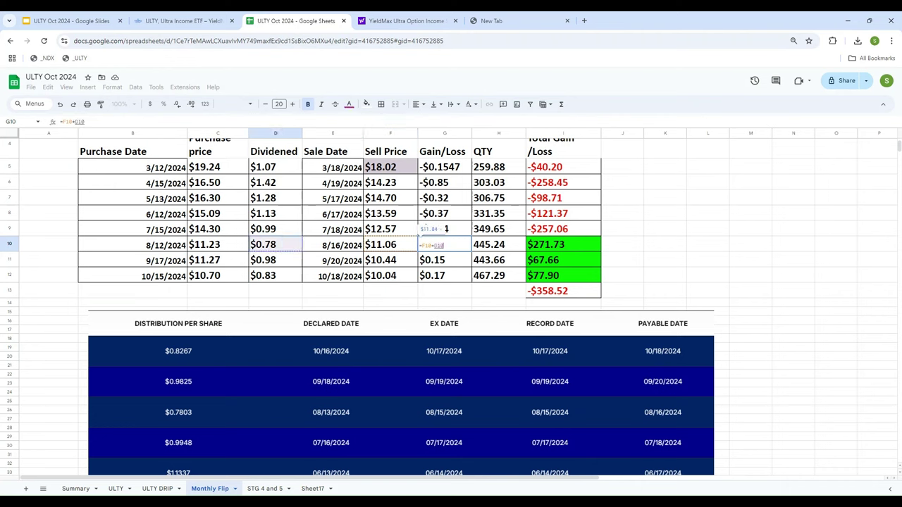
type("-")
key("Left")
key("Left")
key("Left")
key("Left")
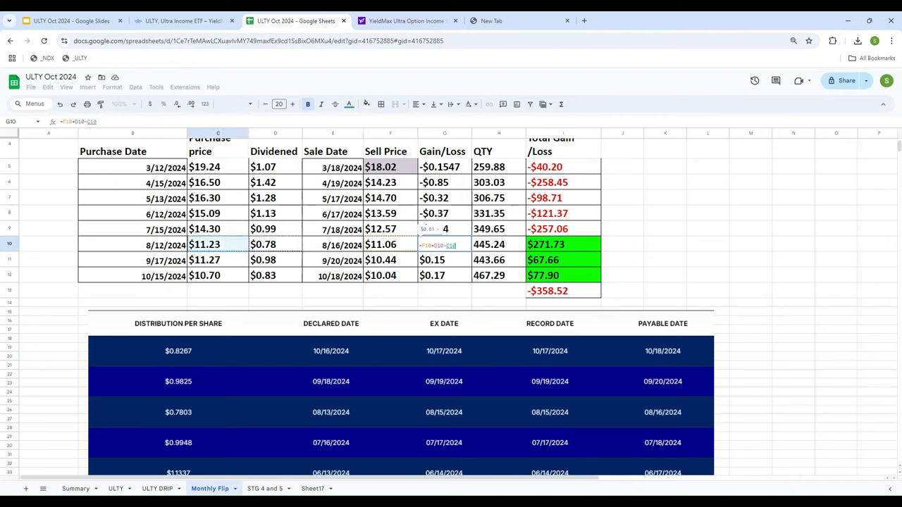
key("Return")
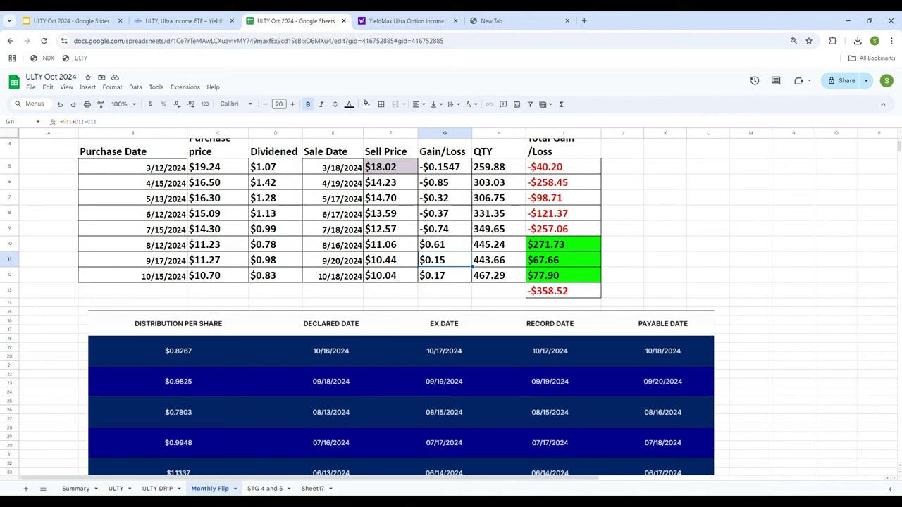
Inspect how the August flip's per-share gain/loss, quantity and total gain/loss are calculated.
left_click(445, 245)
left_click(499, 245)
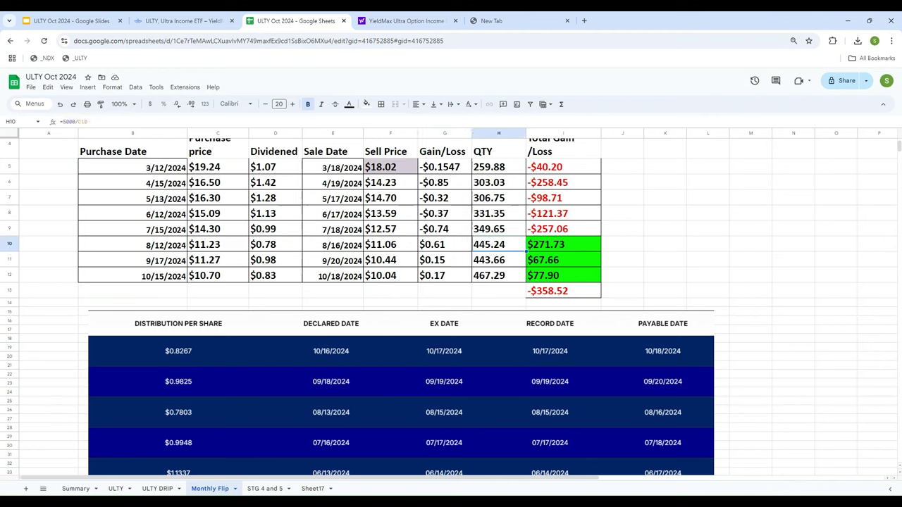
left_click(445, 244)
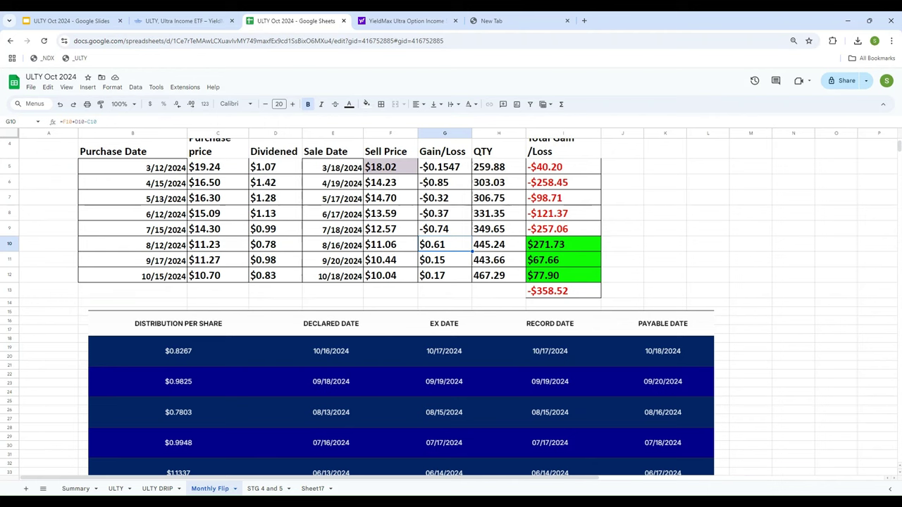
left_click(498, 245)
left_click(563, 244)
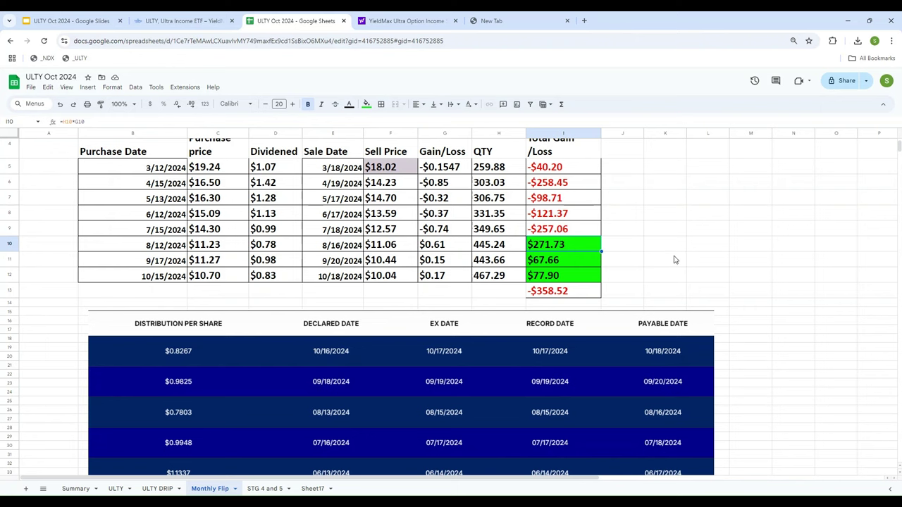
Review the Total Gain/Loss column from March to October and the formula that sums it.
scroll(674, 257, "up", 2)
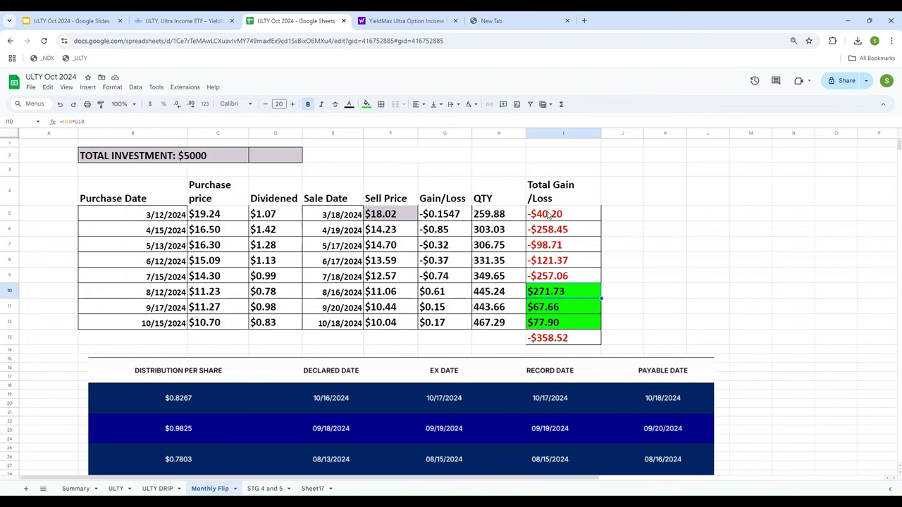
left_click_drag(549, 214, 548, 341)
left_click(546, 344)
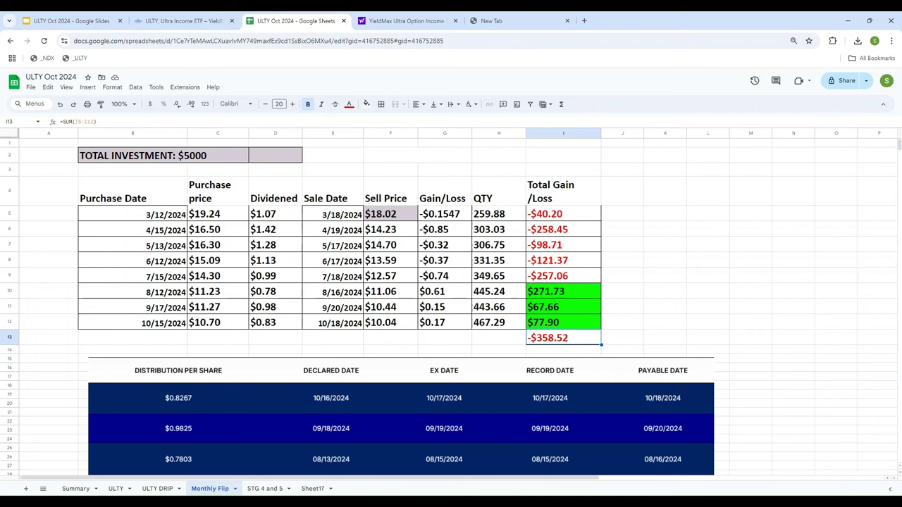
On the Summary sheet, move the black cover down to the strategy 4 row, uncovering strategy 3's value, profit/loss and percentage.
left_click(76, 488)
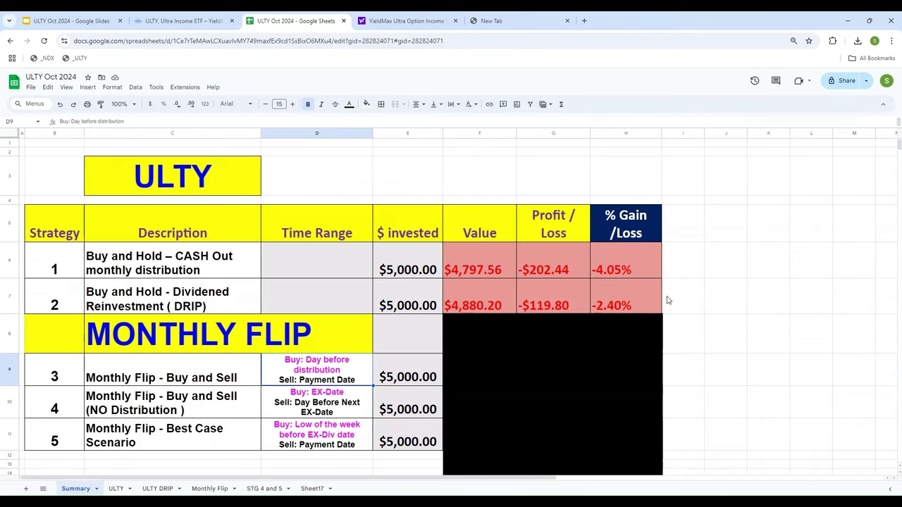
scroll(694, 289, "down", 3)
scroll(705, 294, "up", 3)
left_click(545, 274)
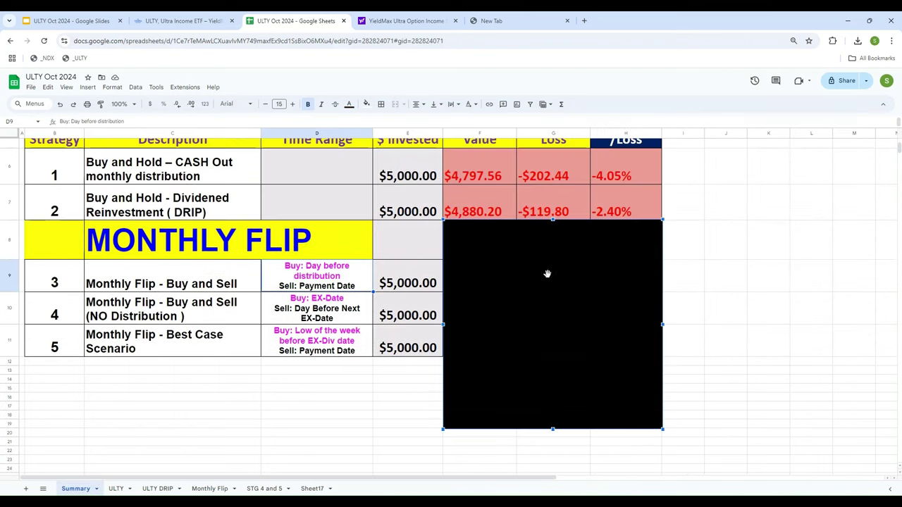
left_click_drag(545, 274, 547, 349)
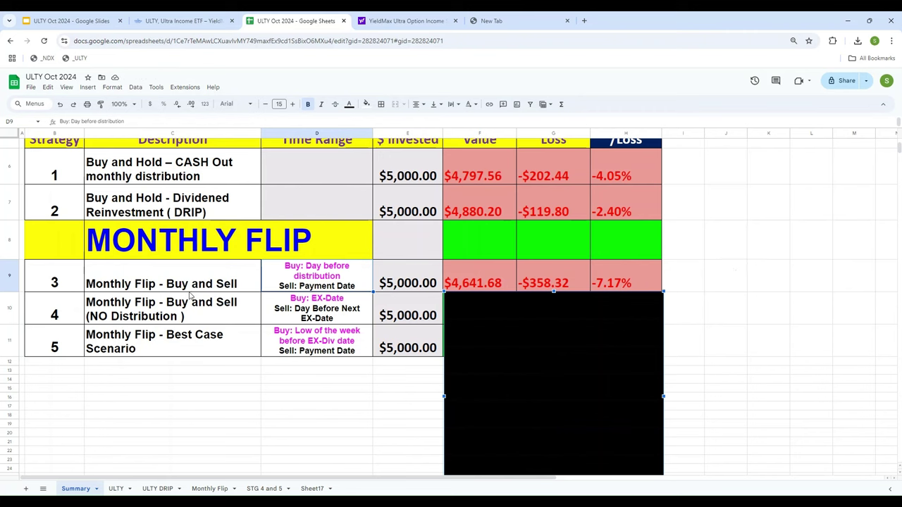
Locate strategy 4 in the Summary table and view its purchase date on the STG 4 and 5 sheet.
left_click(96, 309)
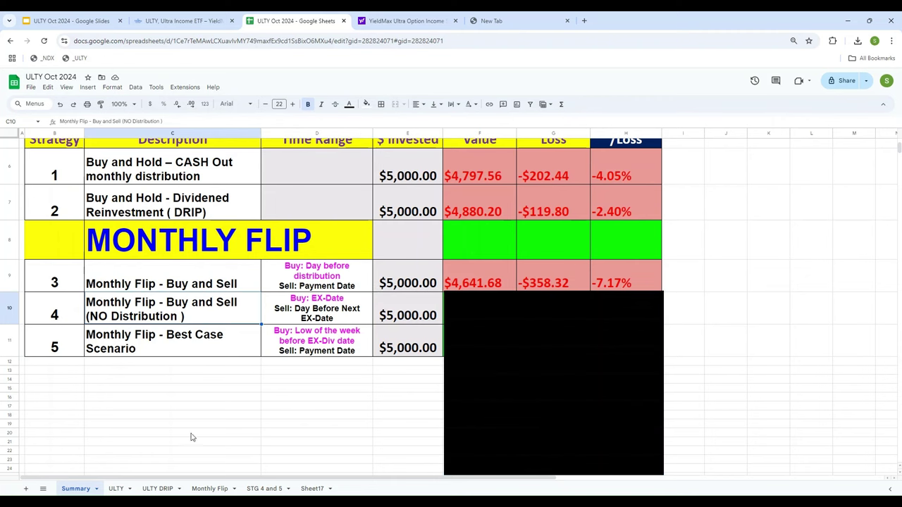
left_click(264, 488)
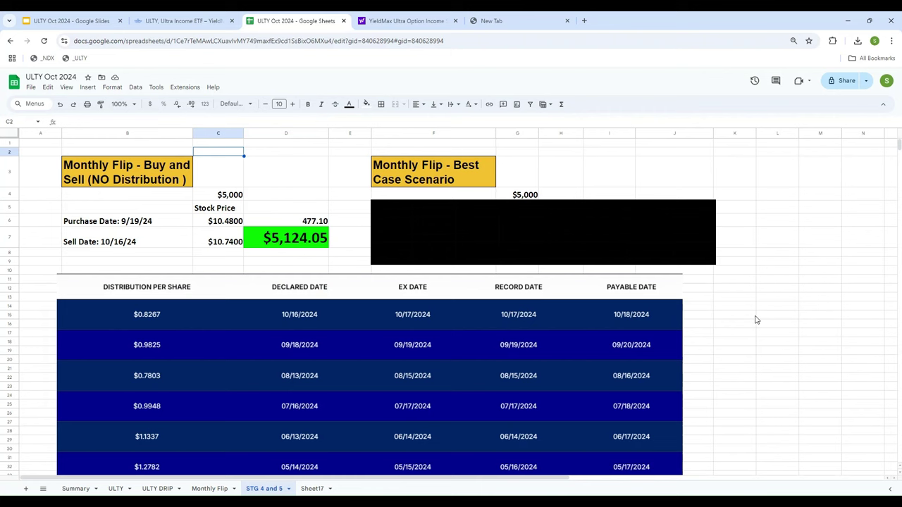
left_click(70, 220)
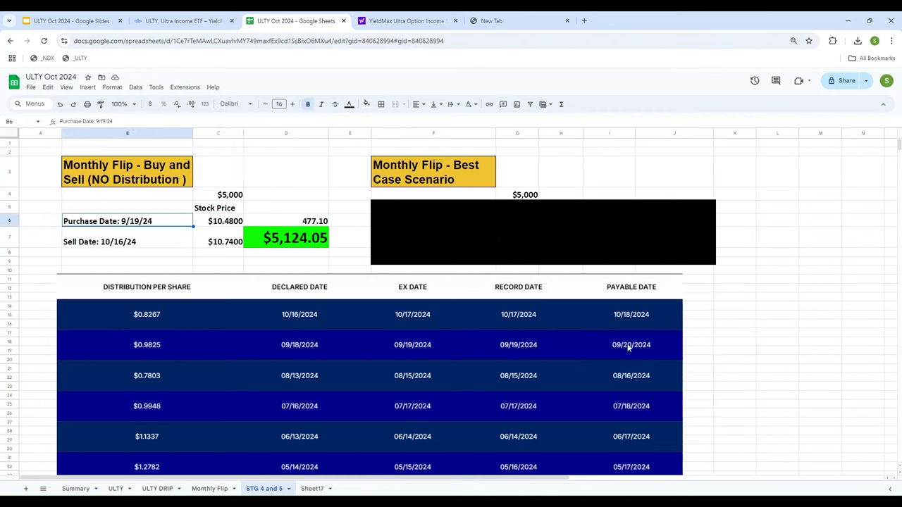
Select the distribution schedule image at its ex-dates and nudge it slightly to the right.
left_click(404, 345)
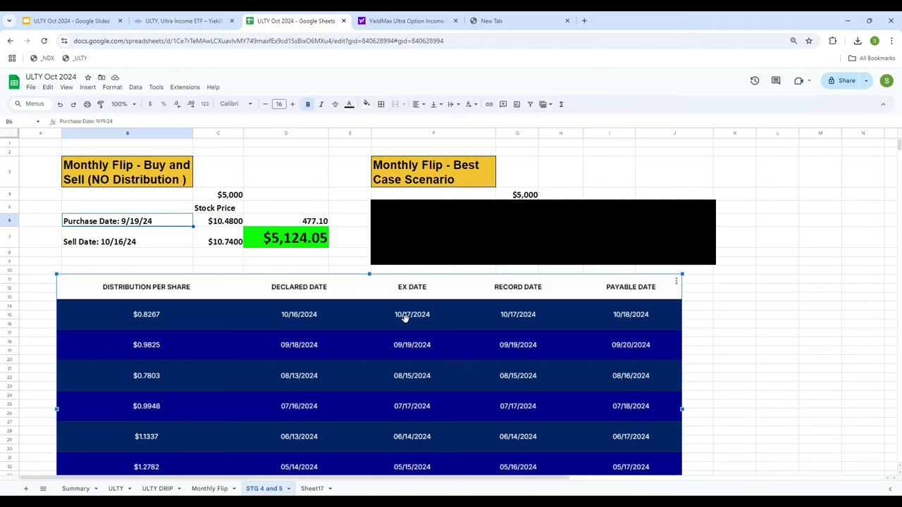
key("Right")
key("Right")
key("Right")
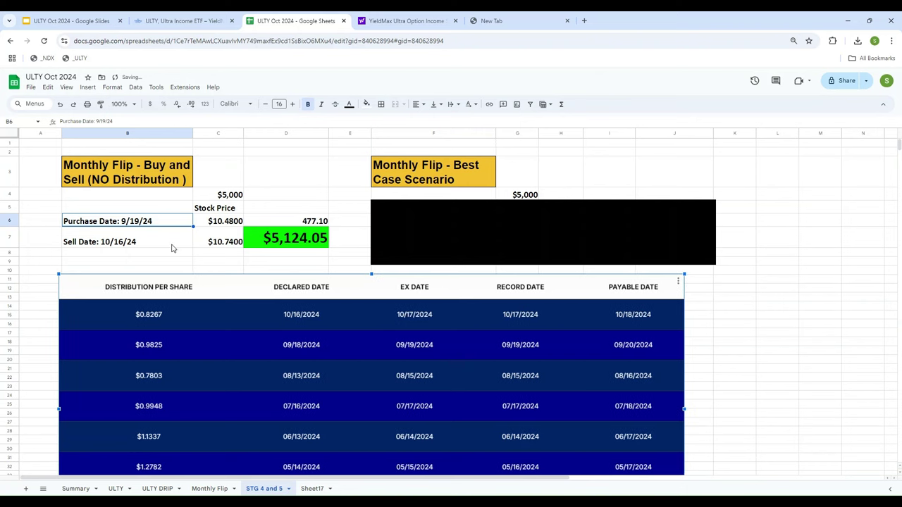
Check the no-distribution flip's 9/19/24 purchase price against Yahoo Finance's Sep 19, 2024 closing price.
left_click(174, 248)
left_click(218, 228)
left_click(384, 21)
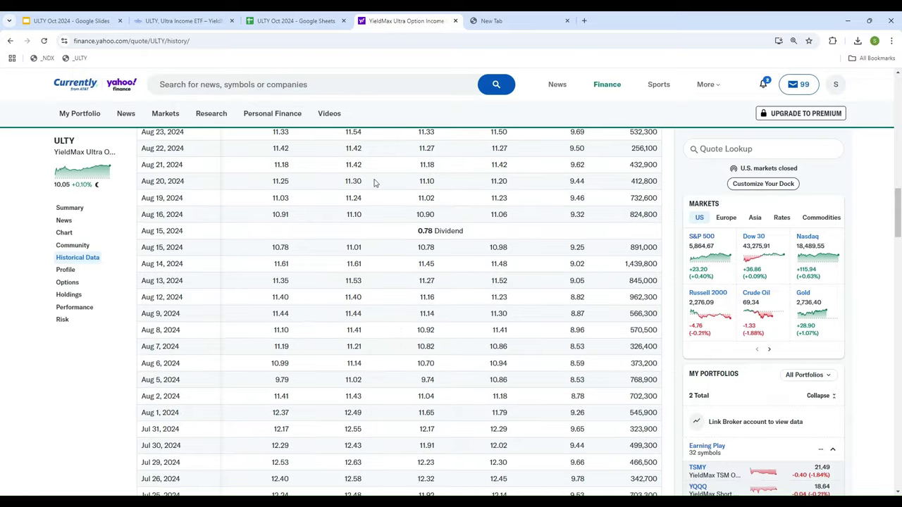
scroll(335, 340, "up", 4)
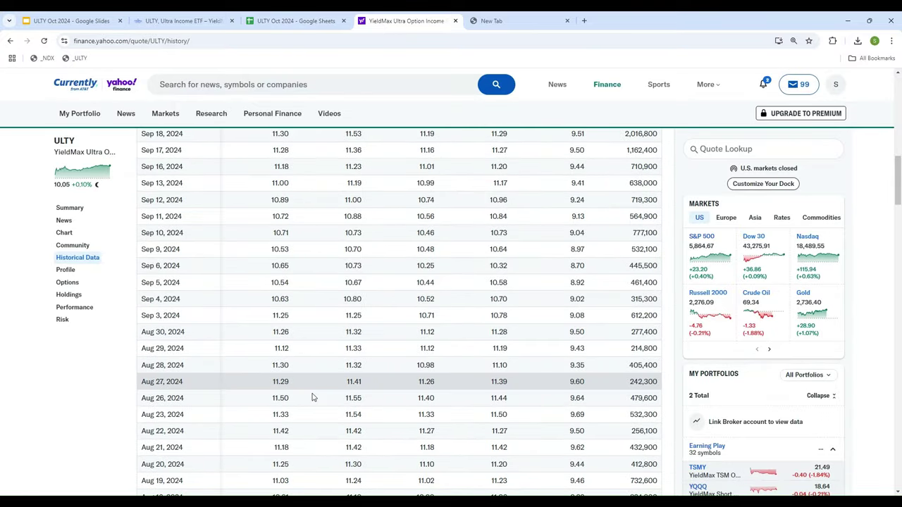
scroll(318, 424, "down", 2)
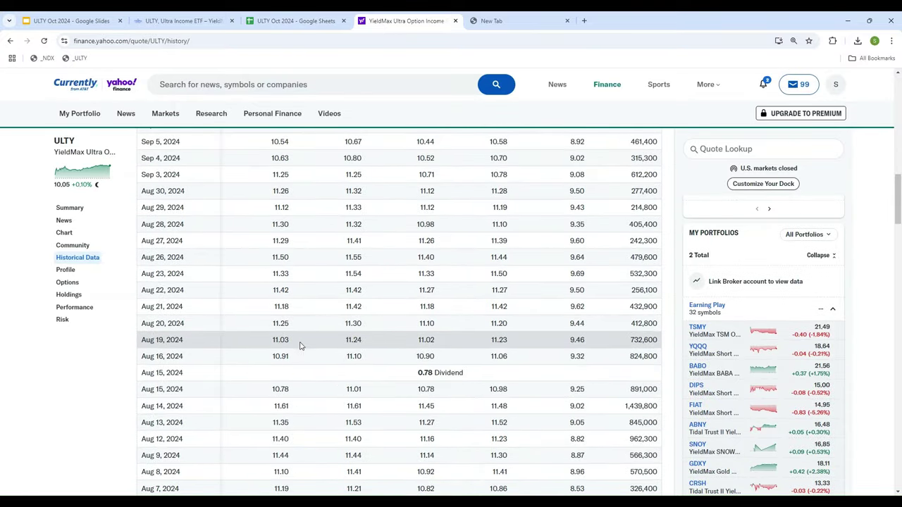
left_click(324, 21)
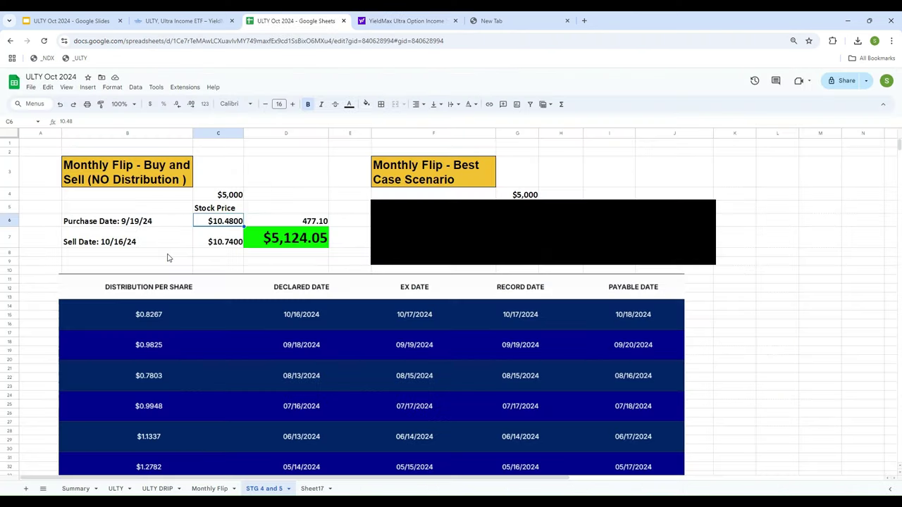
left_click(129, 224)
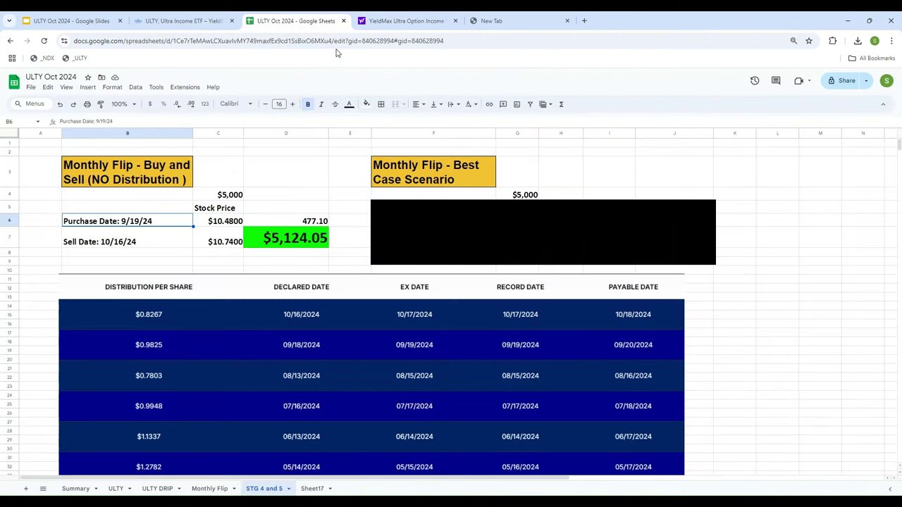
left_click(381, 22)
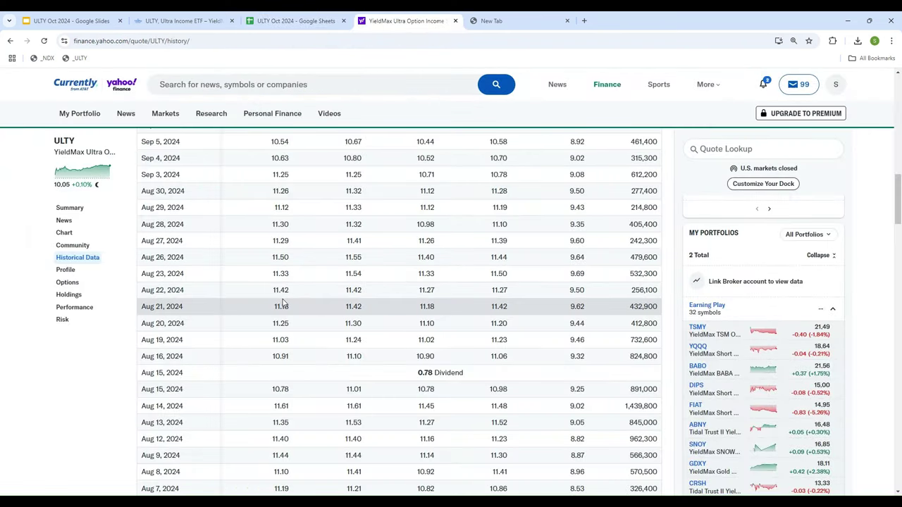
scroll(282, 303, "up", 5)
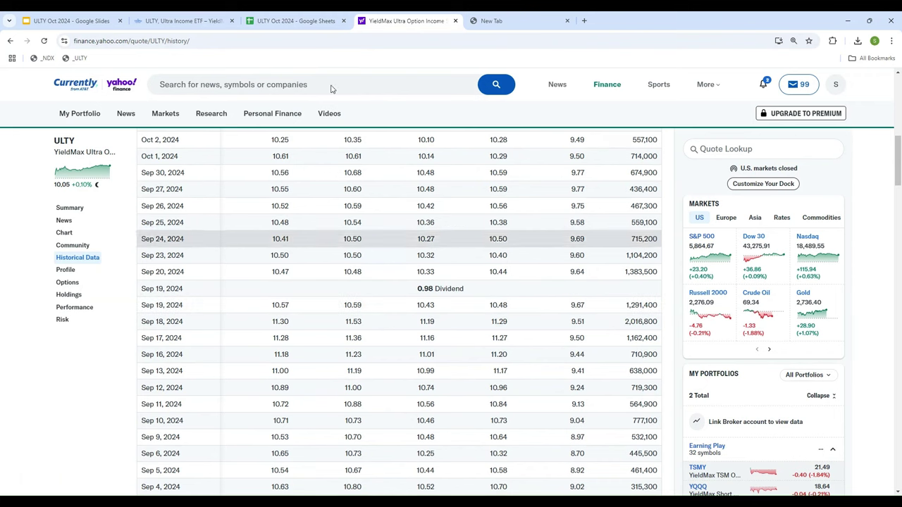
left_click(304, 27)
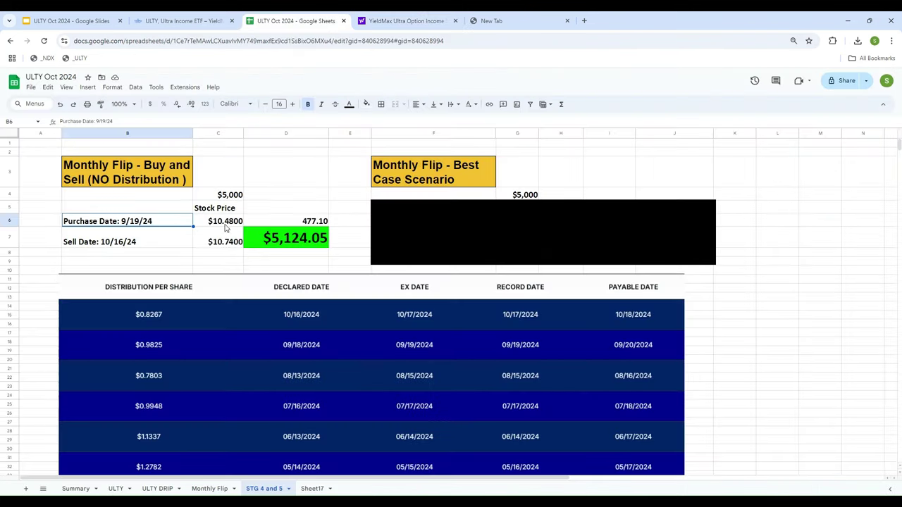
Check the no-distribution flip's 10/16/24 sell price against Yahoo Finance's Oct 16, 2024 close and inspect its final value formula.
left_click(110, 247)
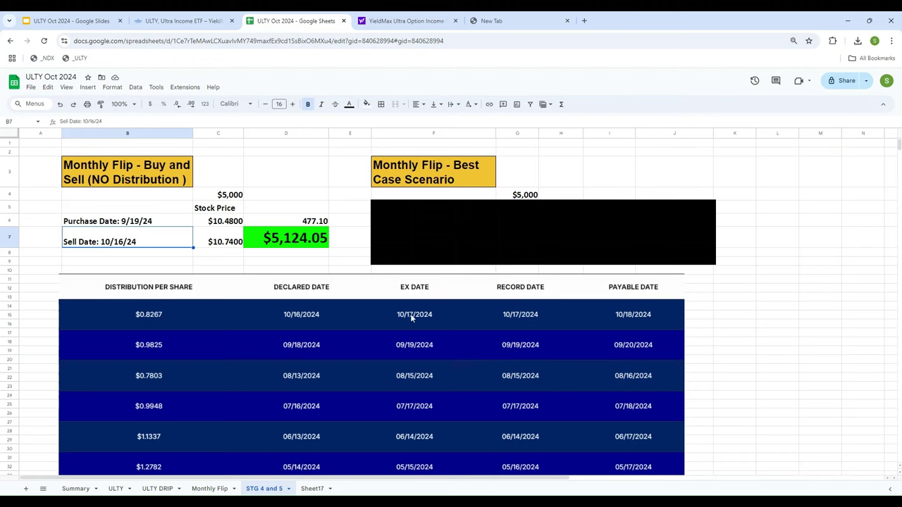
left_click(372, 22)
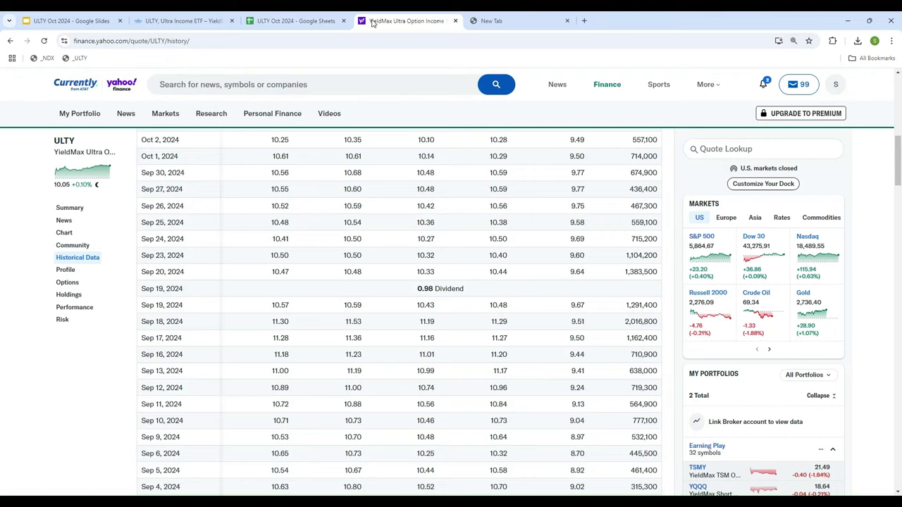
scroll(381, 251, "up", 4)
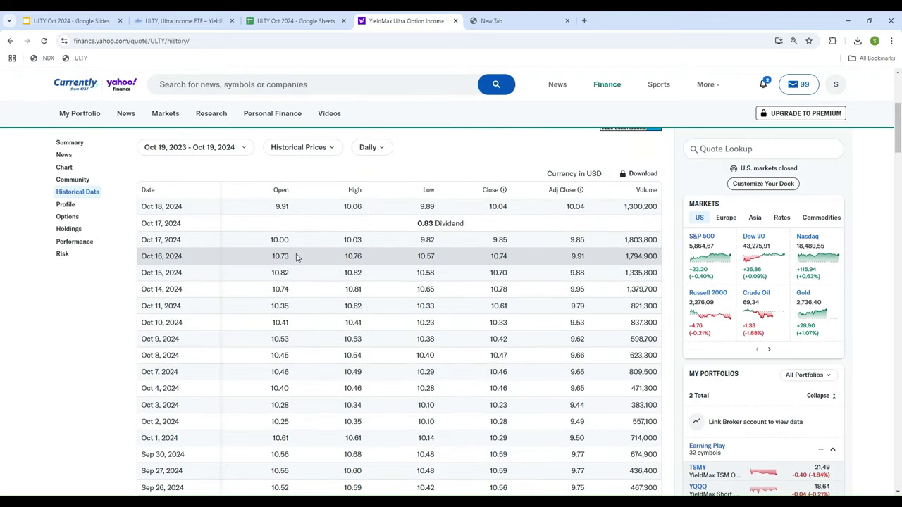
left_click(306, 21)
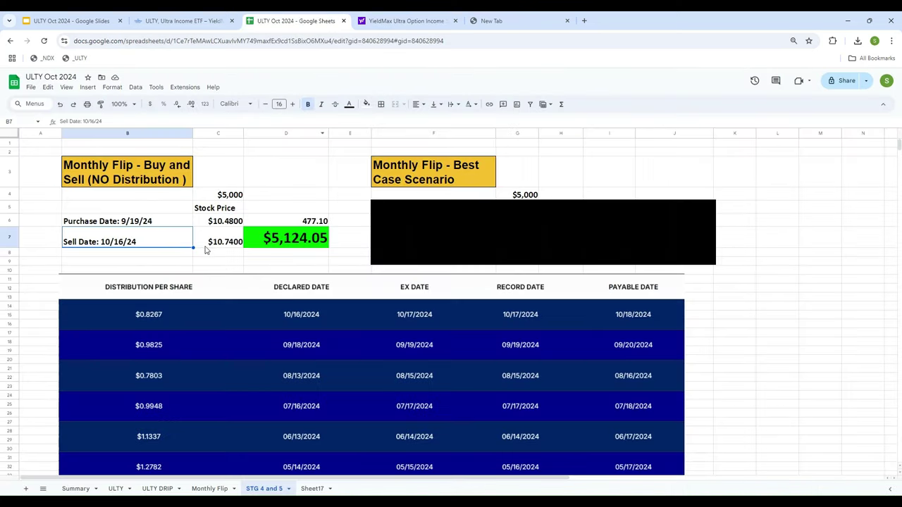
left_click(218, 247)
left_click(289, 246)
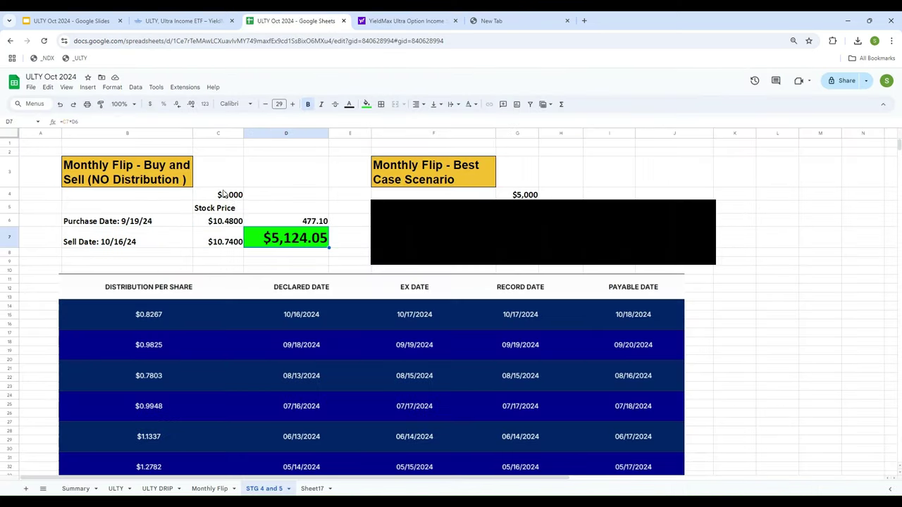
Re-enter the no-distribution flip's share count in D6 as the invested amount divided by the purchase price, =C4/C6.
left_click(297, 221)
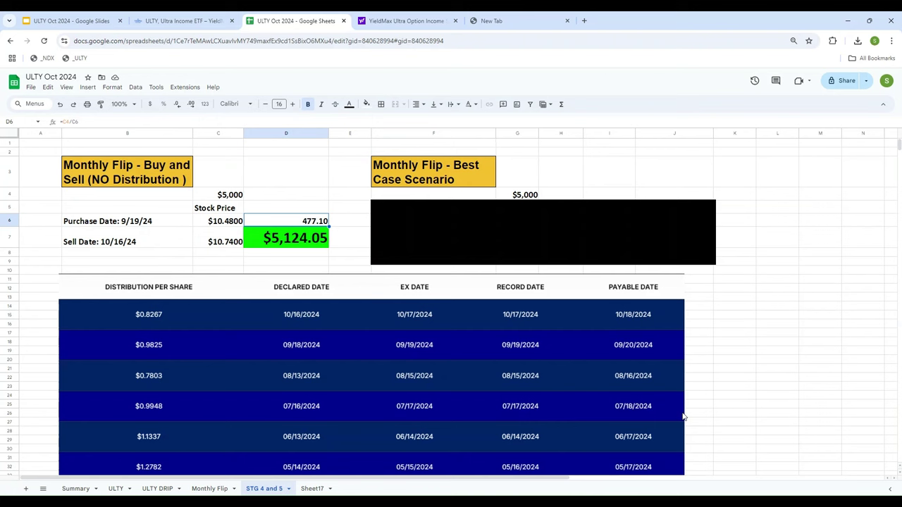
type("=")
key("Up")
key("Up")
key("Left")
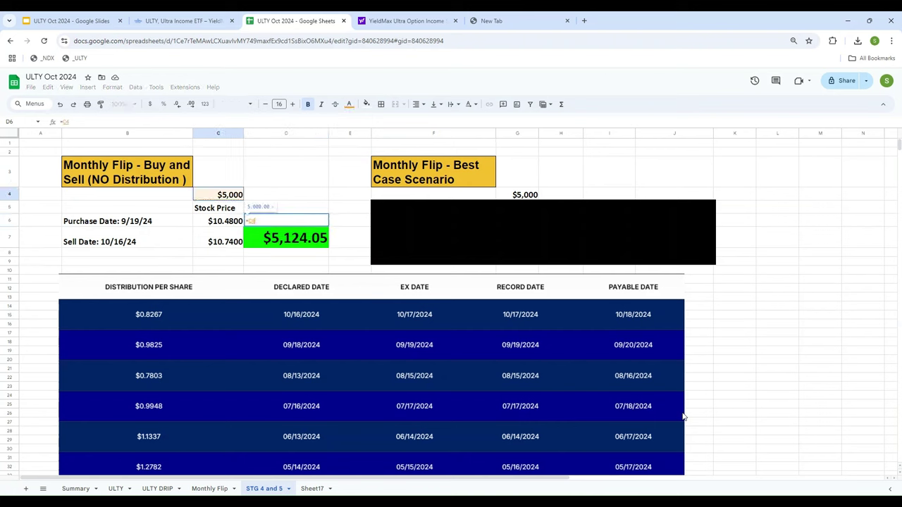
type("/")
key("Left")
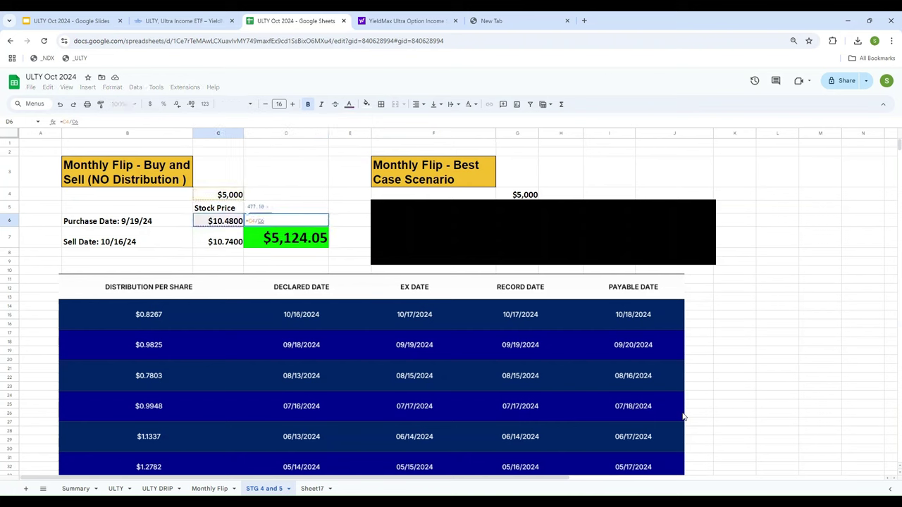
key("Return")
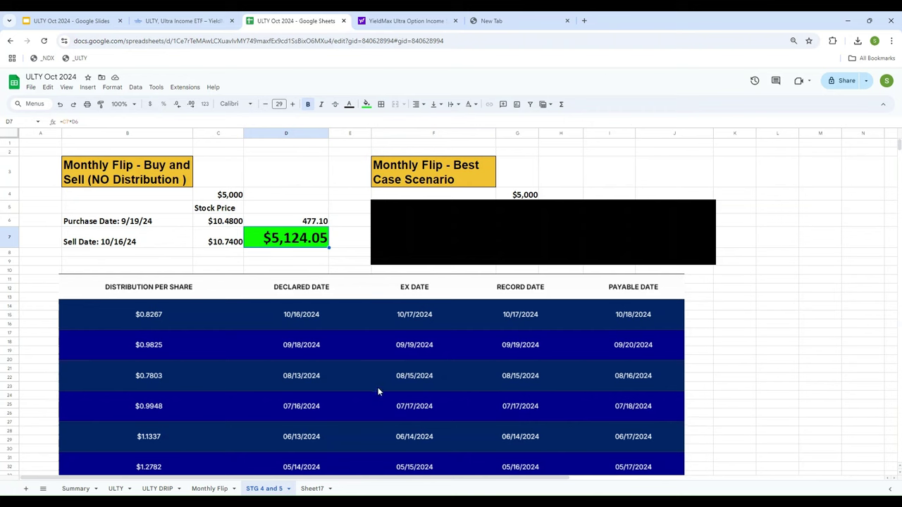
Re-enter the no-distribution flip's final value in D7 as the share count multiplied by the sell price, =D6*C7.
key("Left")
key("Left")
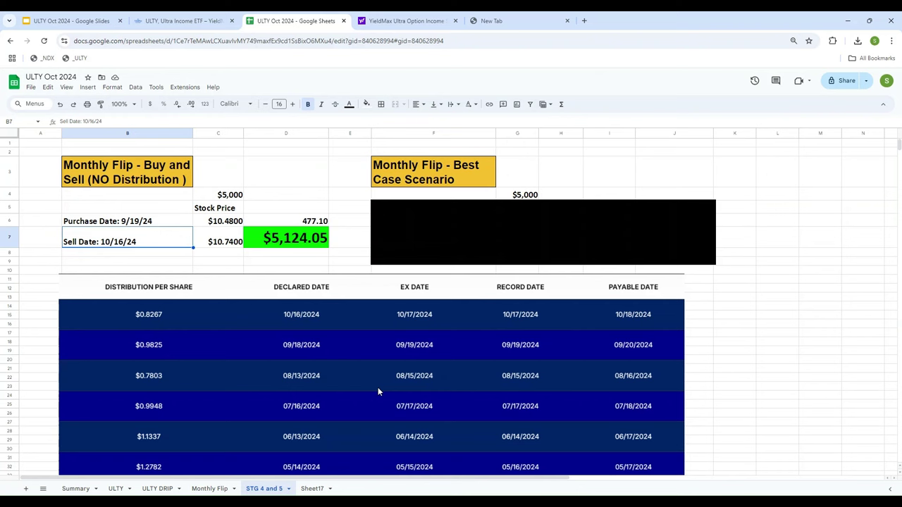
key("Right")
key("Right")
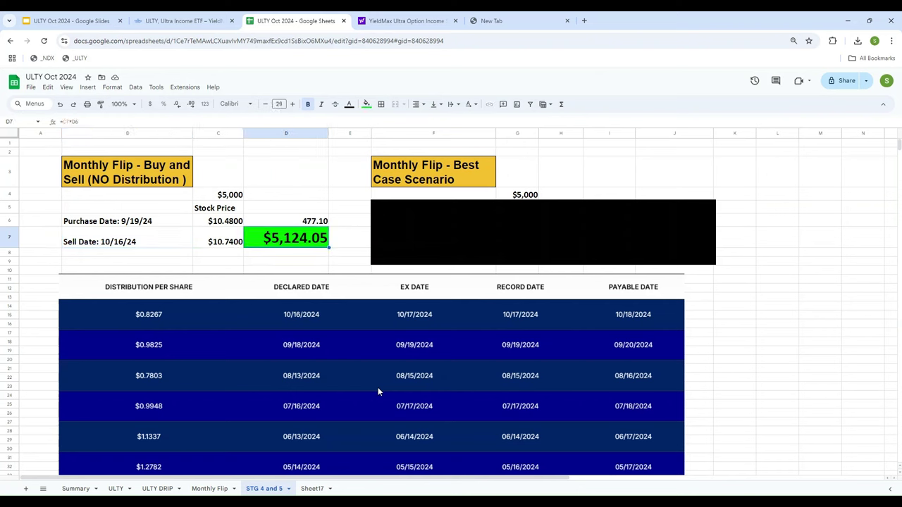
type("=")
key("Up")
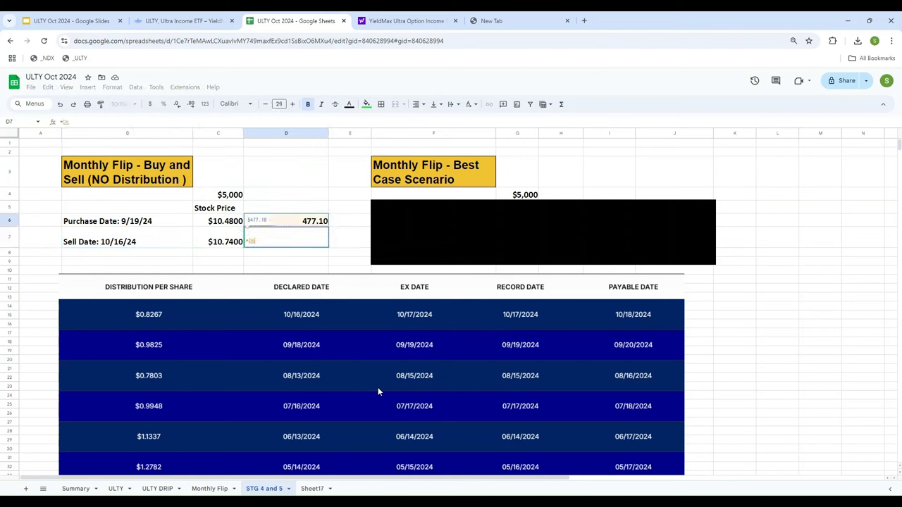
type("*")
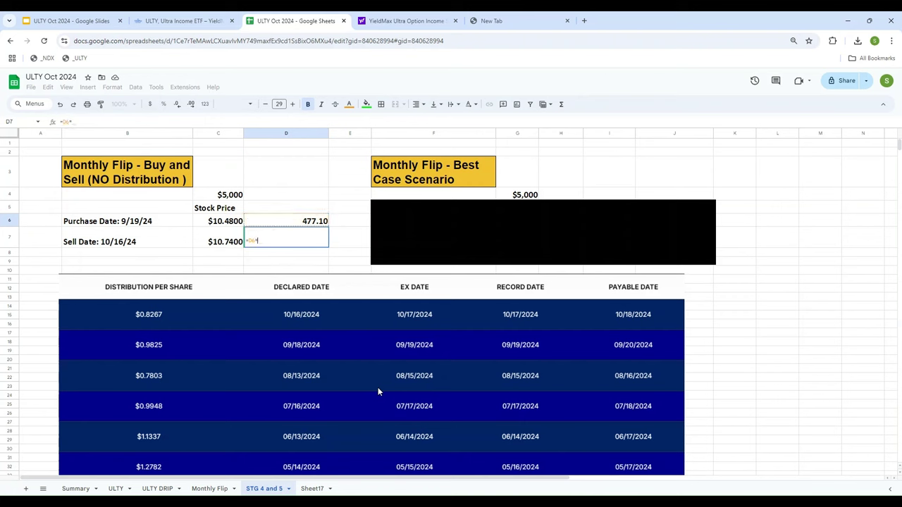
key("Left")
key("Return")
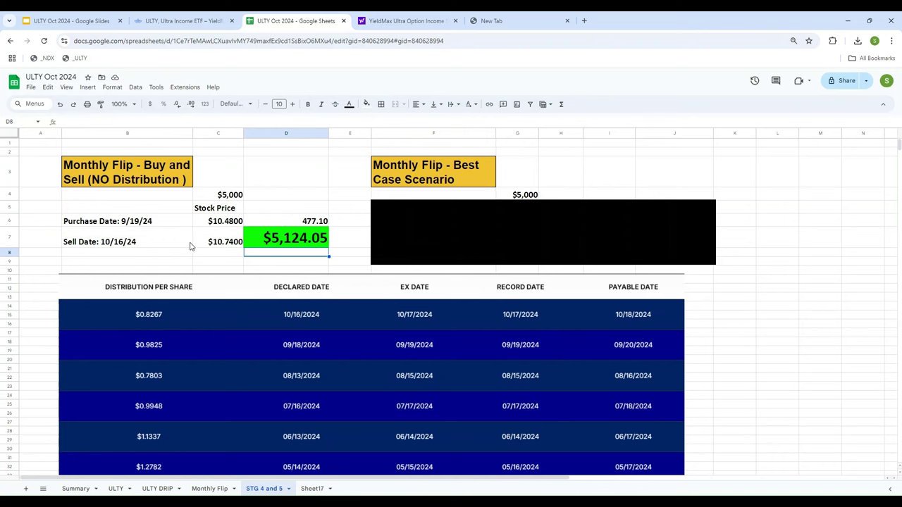
On the Summary sheet, move the black cover down to reveal strategy 4's value, profit and percentage while keeping strategy 5 hidden.
left_click(75, 489)
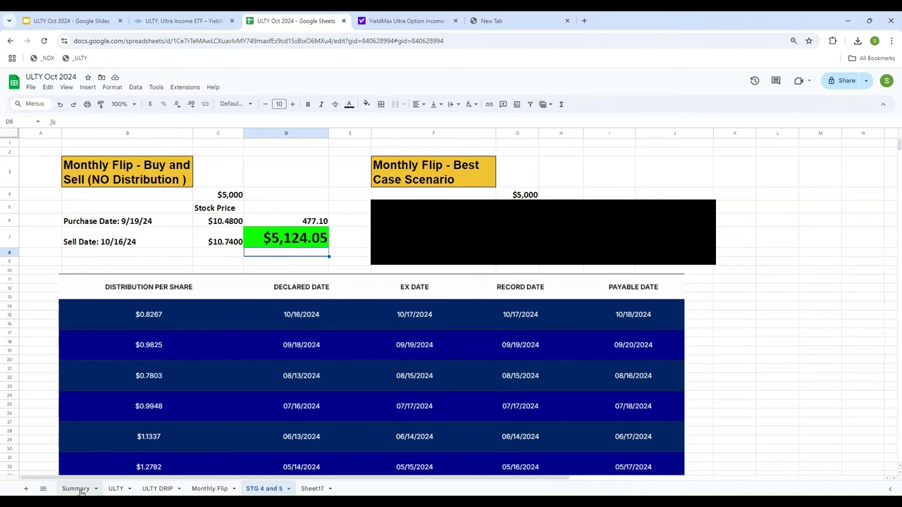
left_click_drag(520, 317, 519, 351)
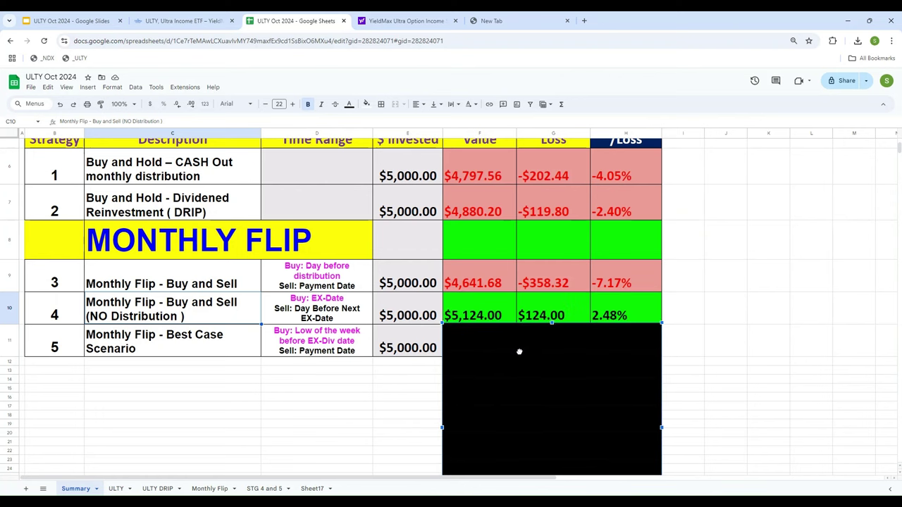
scroll(698, 346, "up", 1)
left_click_drag(574, 372, 574, 422)
left_click(765, 420)
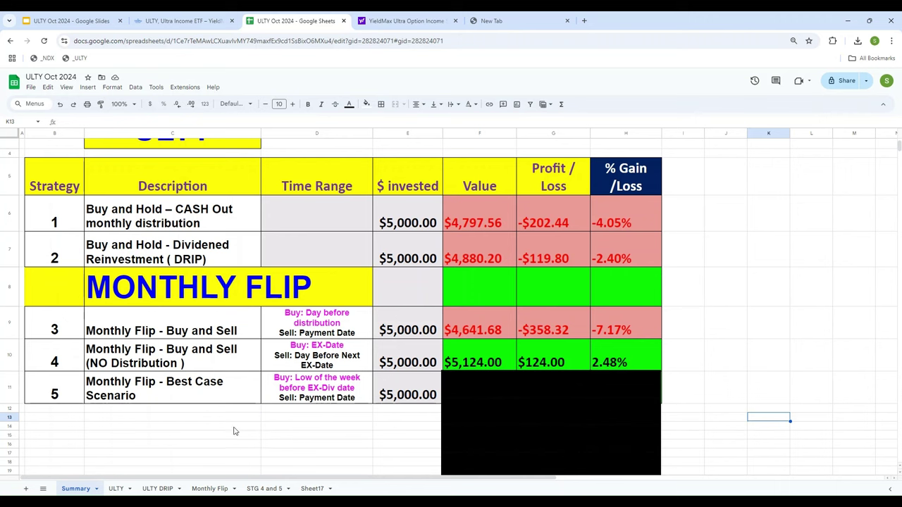
On the STG 4 and 5 sheet, delete the black cover over the best-case flip and select its 10/02/24 purchase date.
left_click(264, 491)
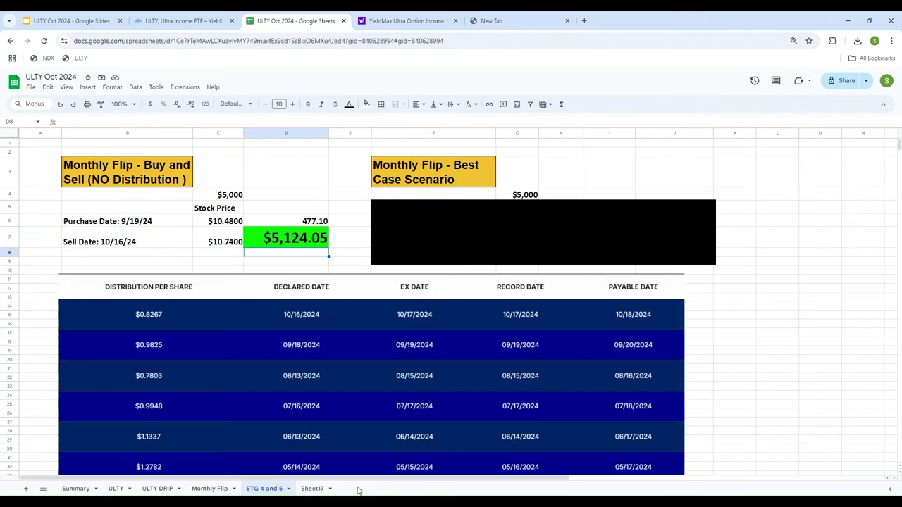
left_click(477, 225)
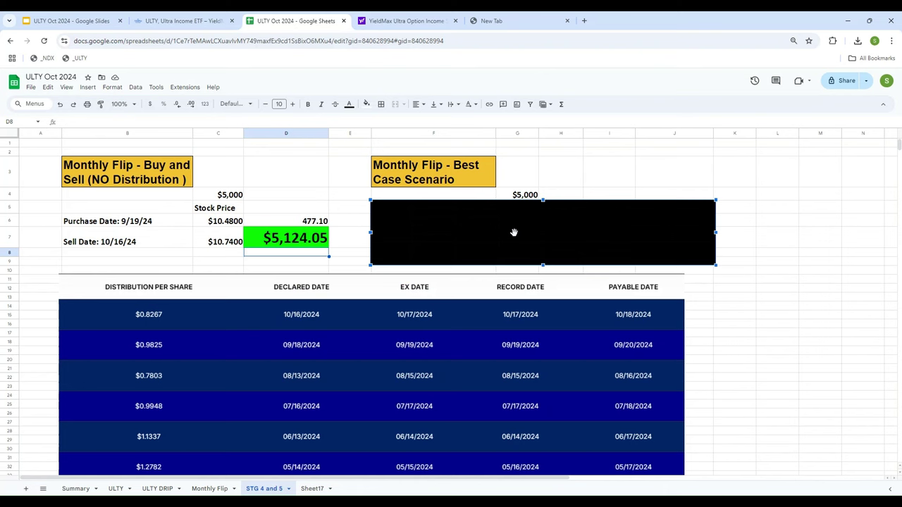
key("Delete")
left_click(421, 223)
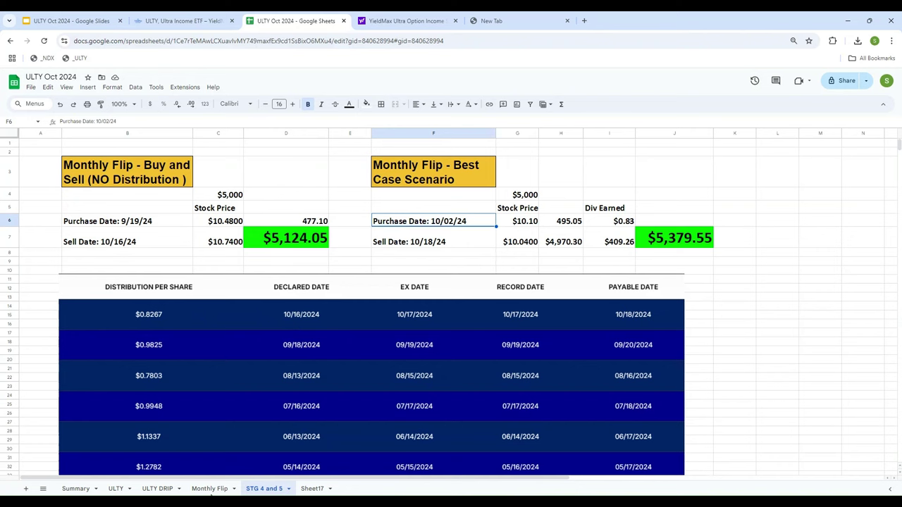
Look through ULTY's September and October 2024 daily prices on Yahoo Finance and return to the best-case flip's dates in the spreadsheet.
left_click(403, 21)
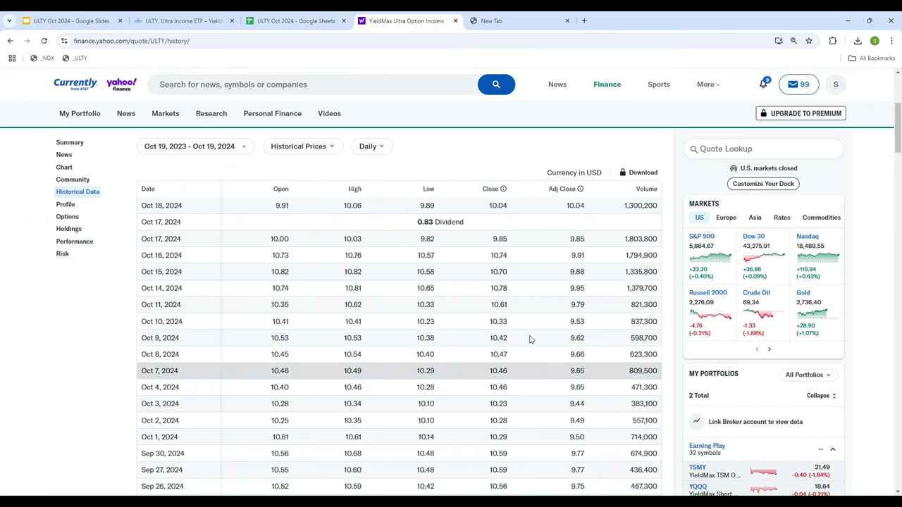
scroll(536, 335, "down", 3)
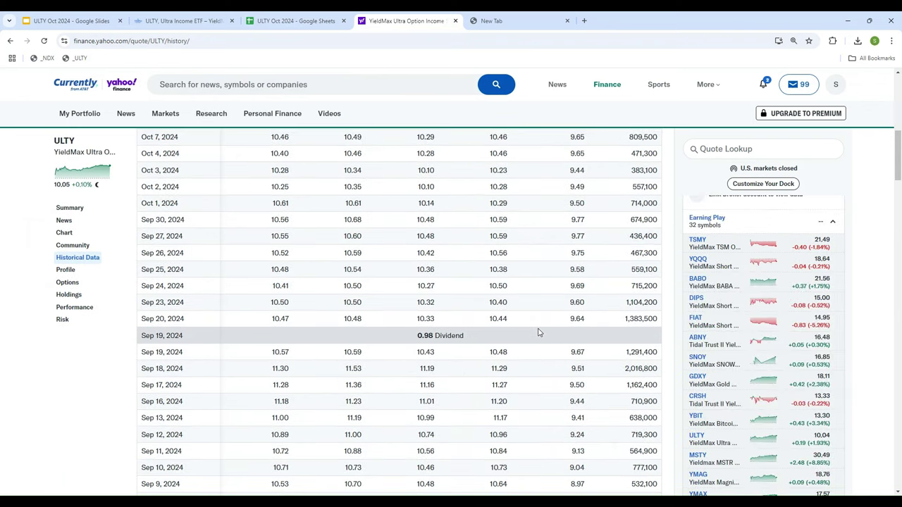
scroll(537, 332, "up", 4)
scroll(527, 282, "down", 2)
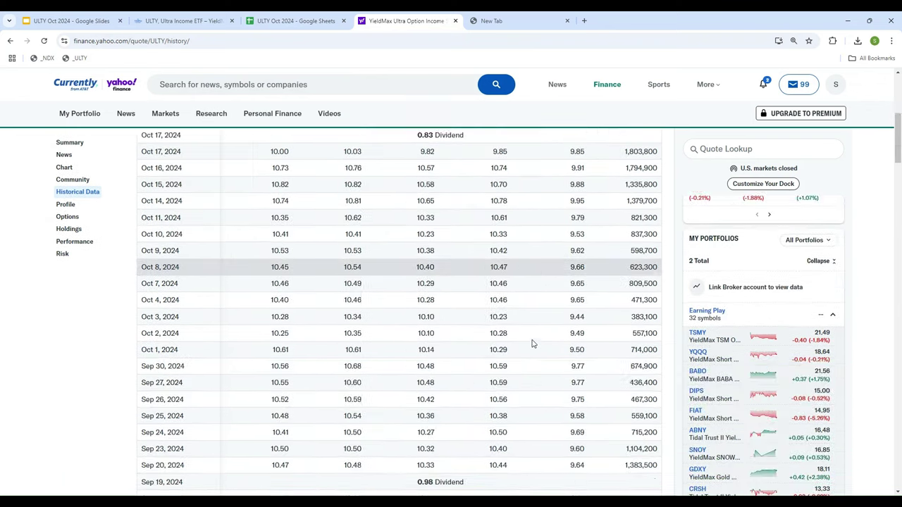
scroll(533, 344, "down", 3)
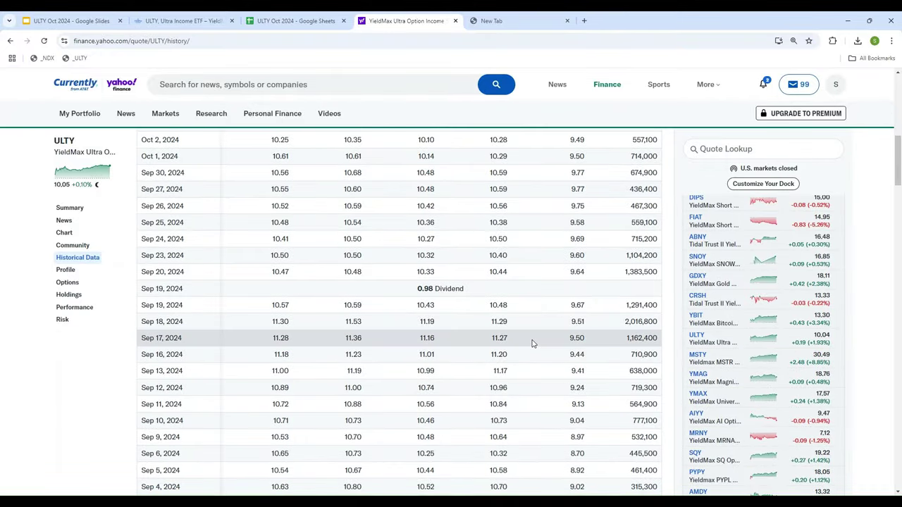
scroll(533, 343, "down", 2)
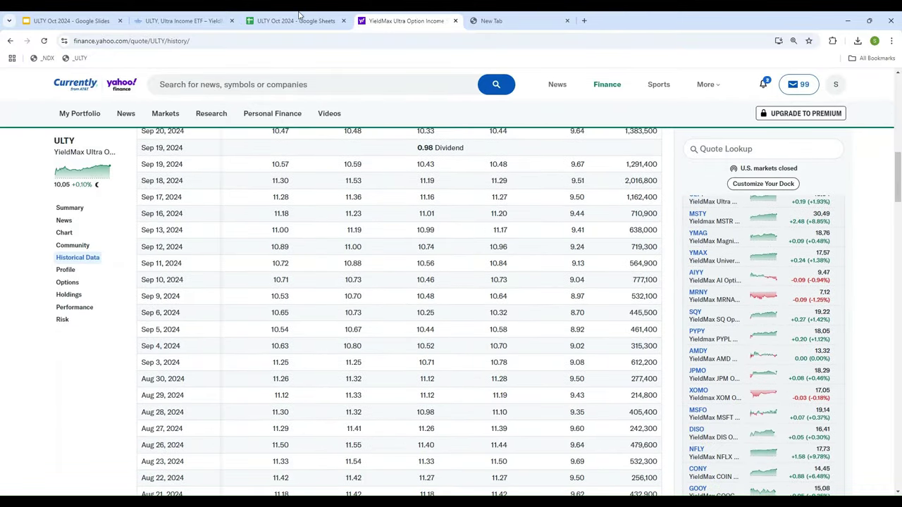
left_click(299, 15)
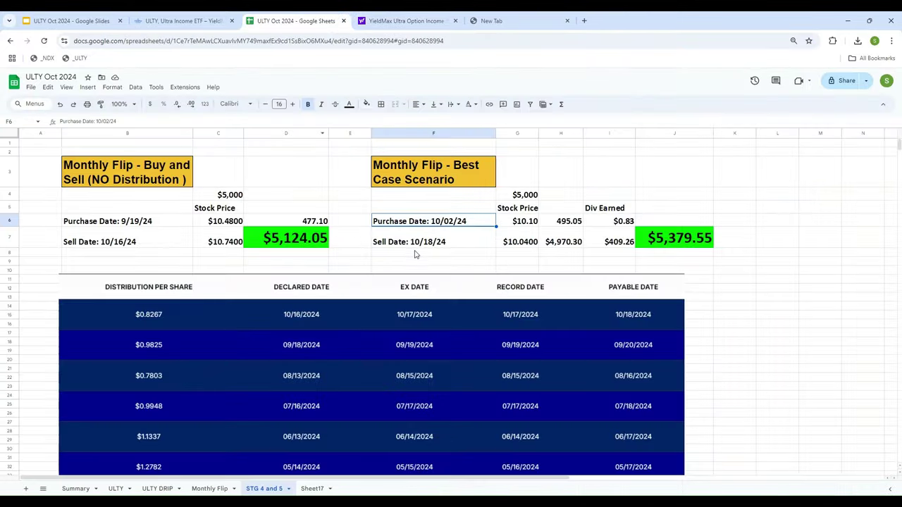
Examine ULTY's daily lows around the October, September and August 2024 dividends on Yahoo Finance, and switch back to the spreadsheet.
left_click(409, 20)
scroll(395, 331, "up", 4)
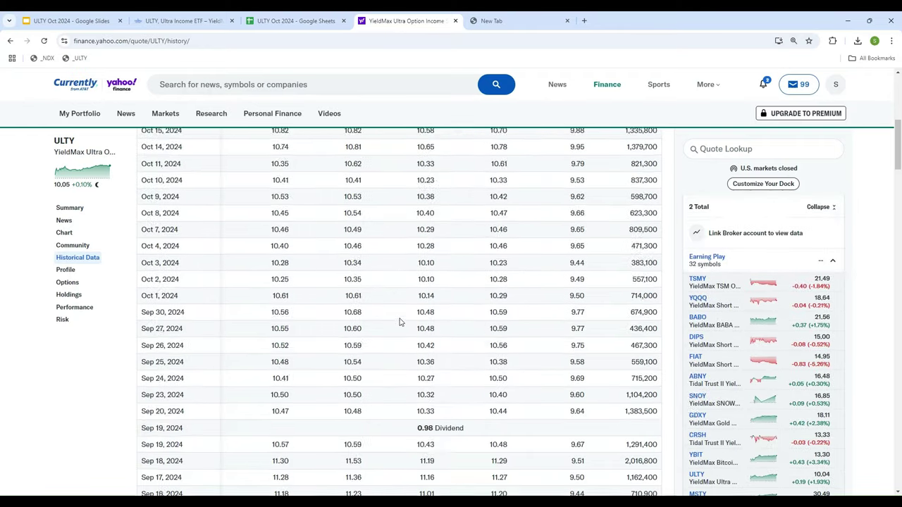
scroll(400, 324, "up", 1)
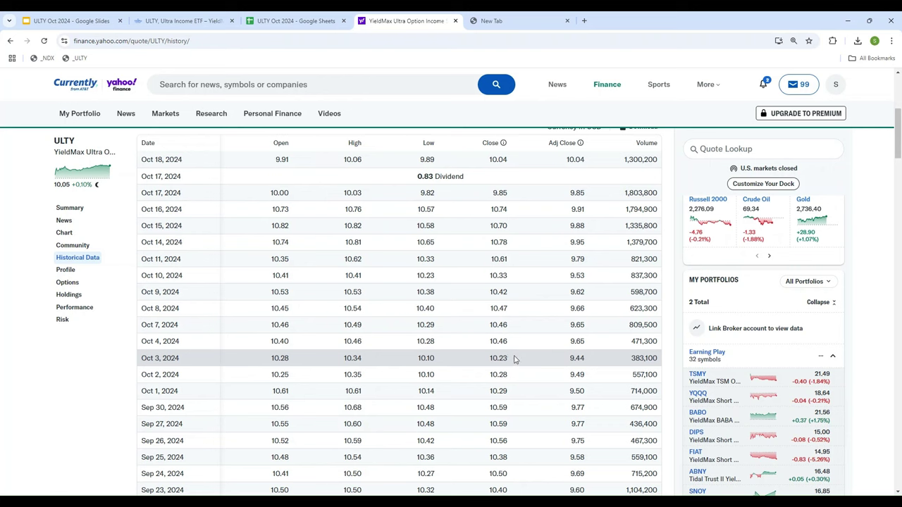
scroll(514, 359, "up", 2)
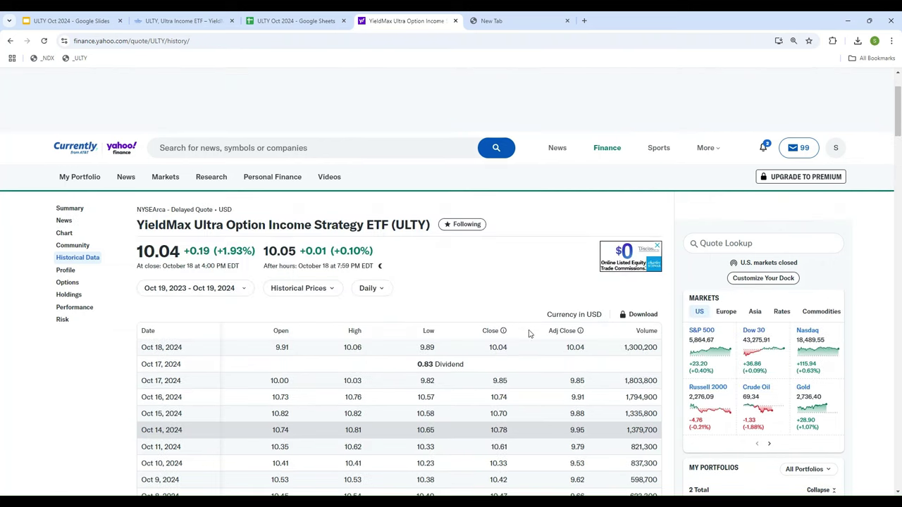
scroll(528, 345, "down", 2)
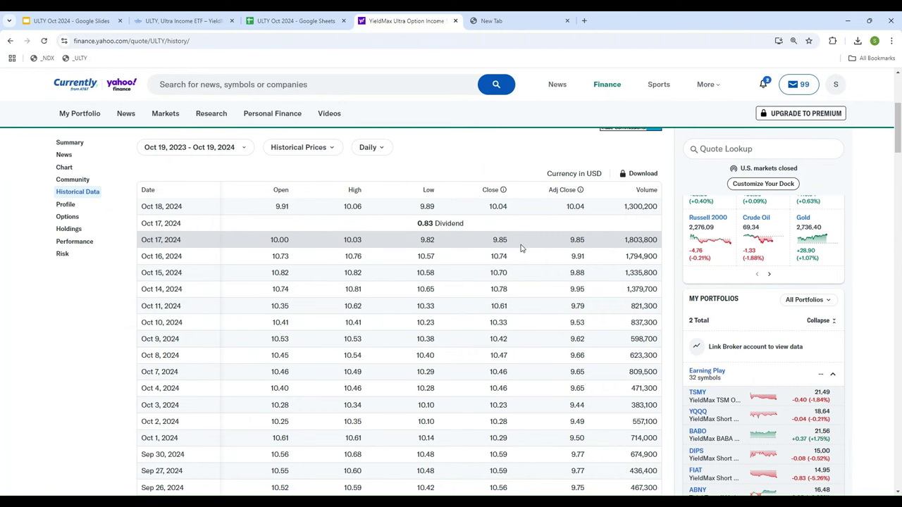
scroll(520, 248, "down", 6)
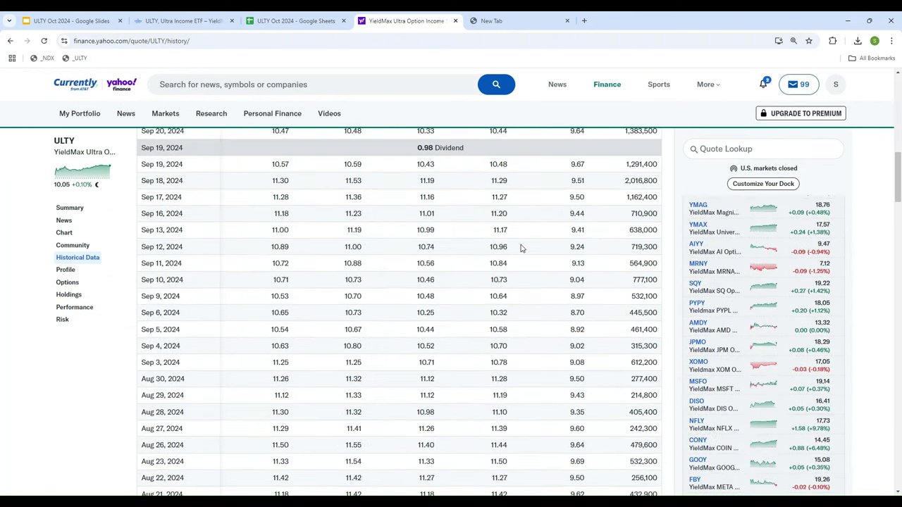
scroll(520, 248, "down", 4)
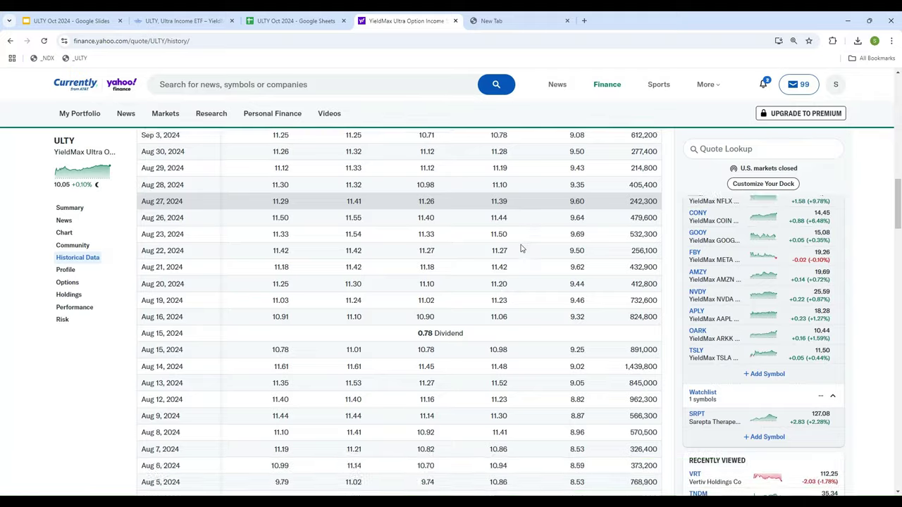
scroll(522, 248, "down", 1)
left_click(292, 20)
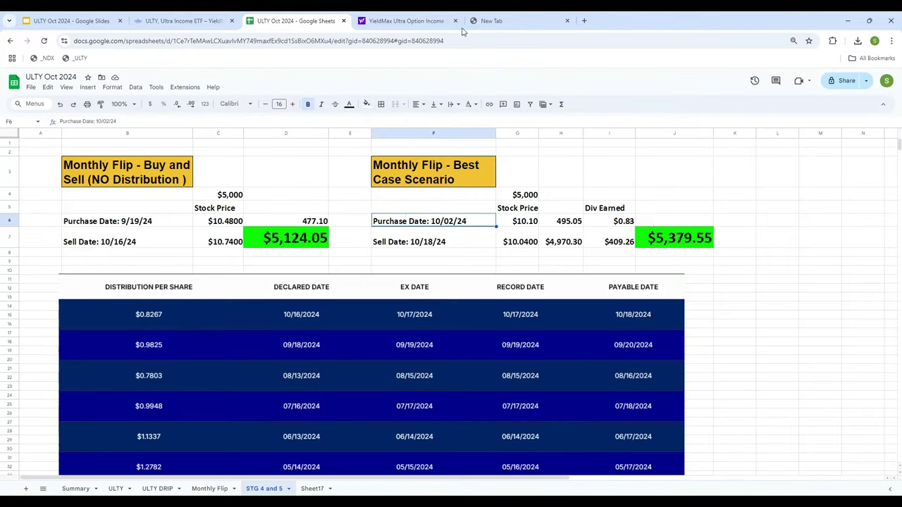
Check the best-case flip's 10/02/24 purchase price against Yahoo Finance's Oct 2, 2024 low and return to the spreadsheet.
left_click(388, 27)
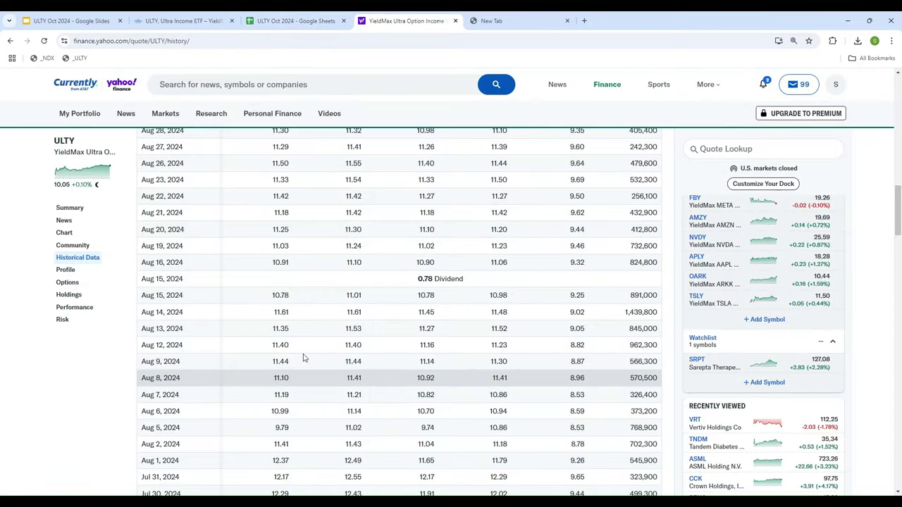
scroll(303, 358, "up", 6)
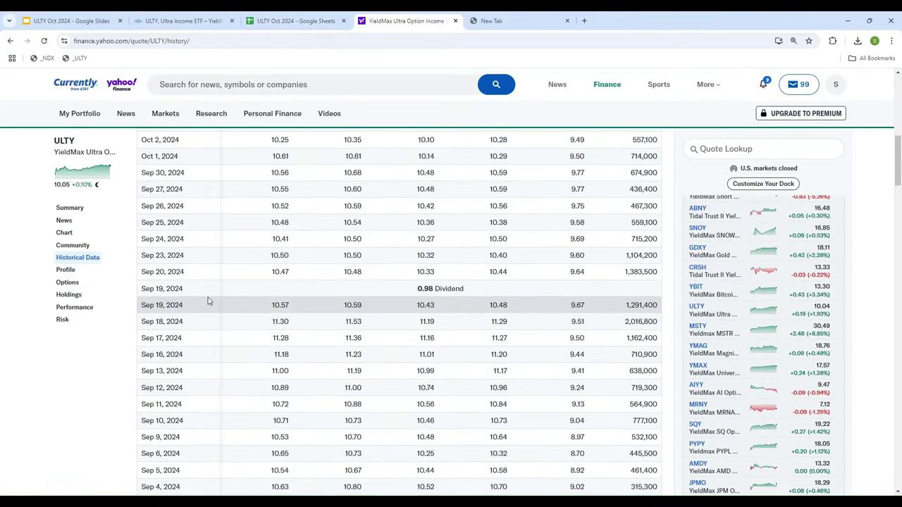
scroll(208, 301, "up", 3)
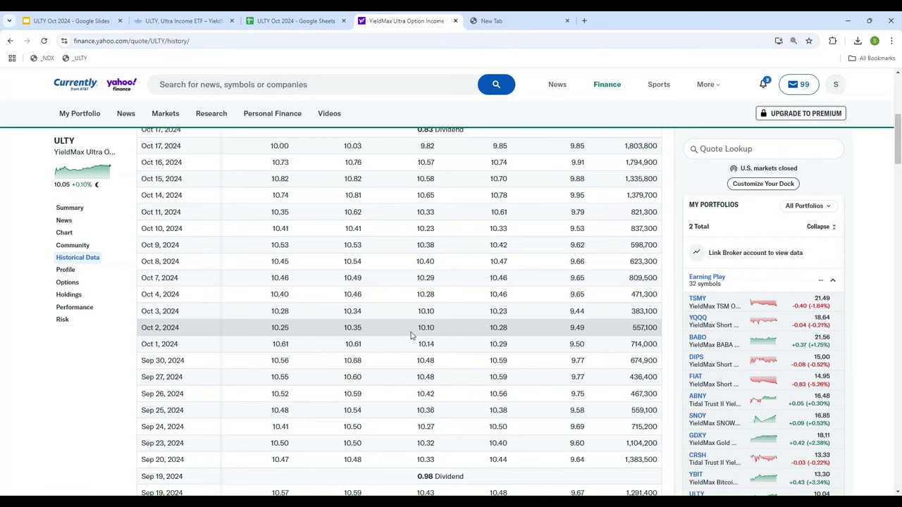
scroll(423, 331, "up", 5)
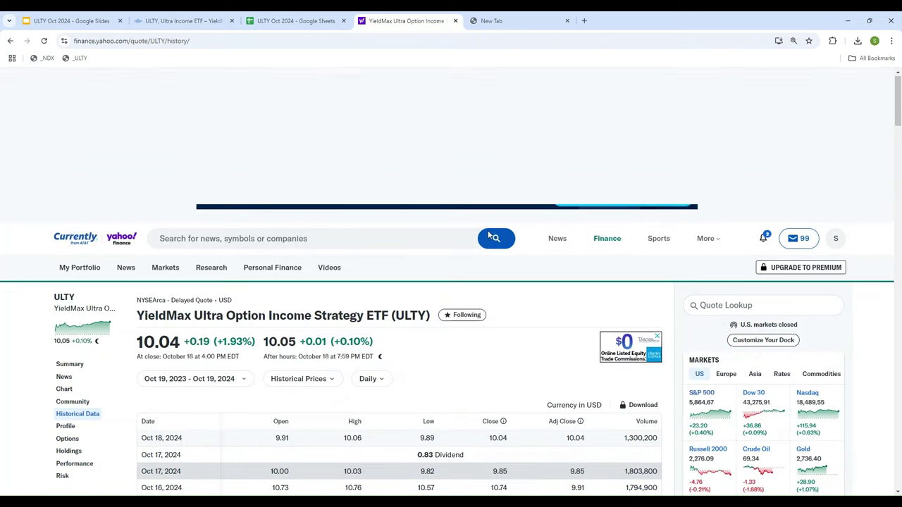
scroll(483, 364, "down", 3)
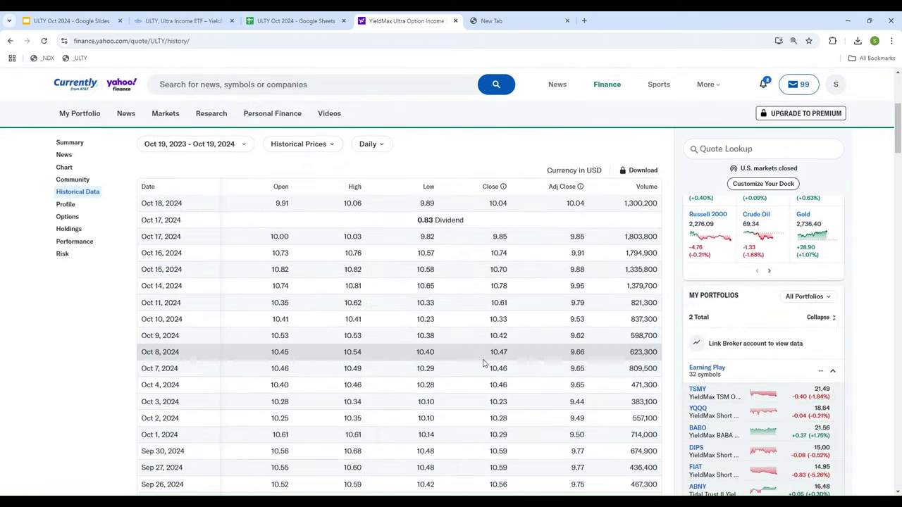
scroll(484, 364, "down", 3)
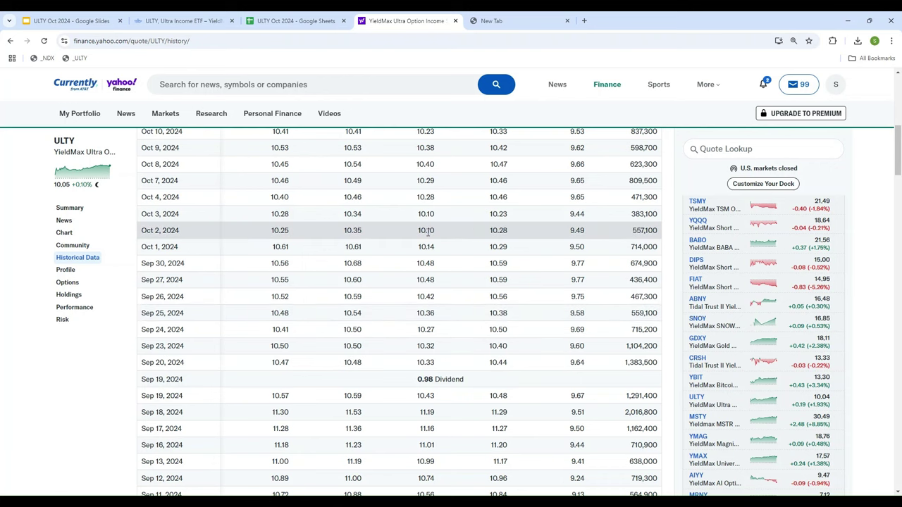
left_click(267, 20)
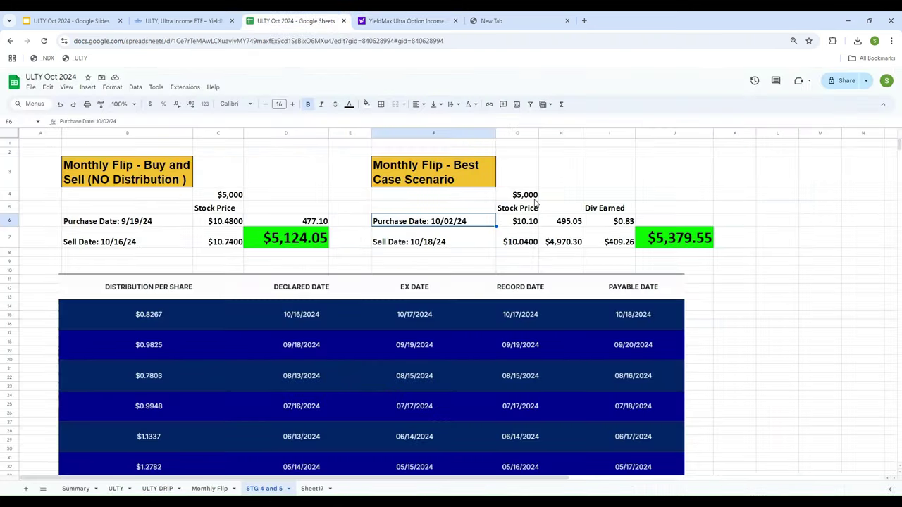
Check the best-case flip's 10/18/24 sell price against Yahoo Finance's Oct 18, 2024 close and return to the spreadsheet.
left_click(399, 243)
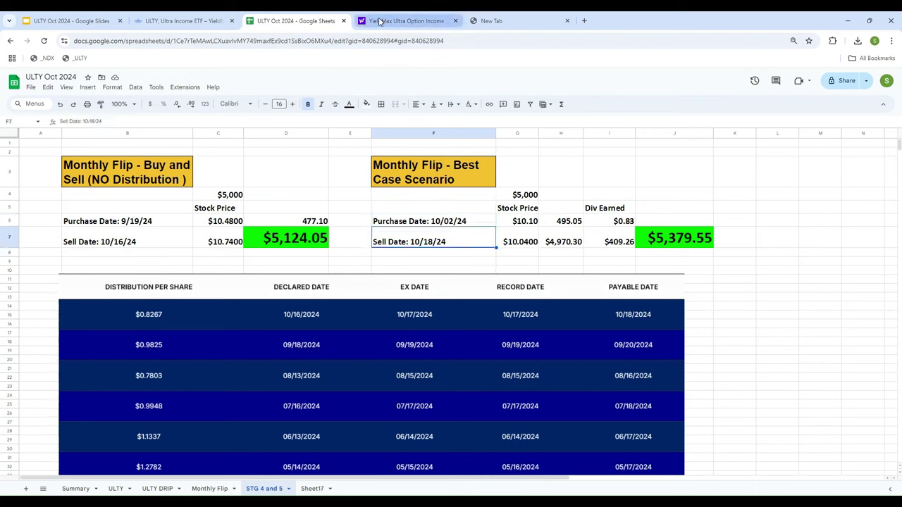
left_click(408, 20)
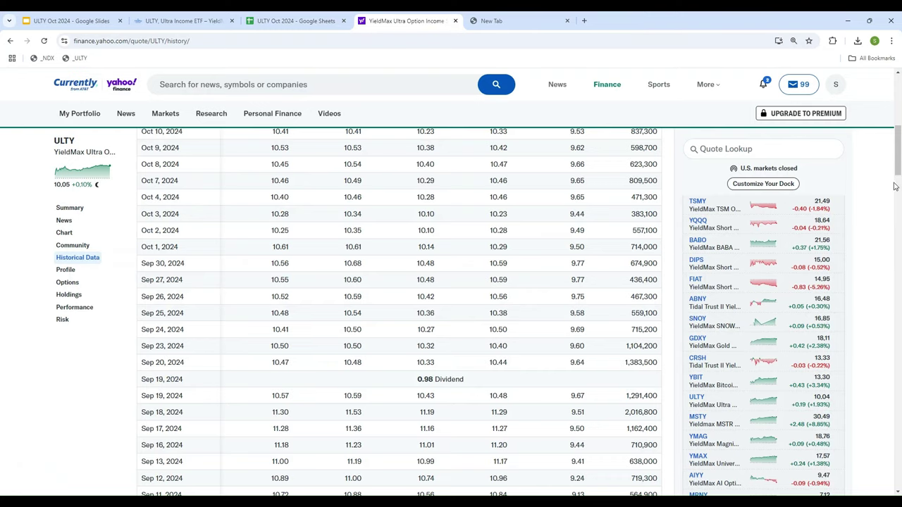
scroll(862, 172, "up", 6)
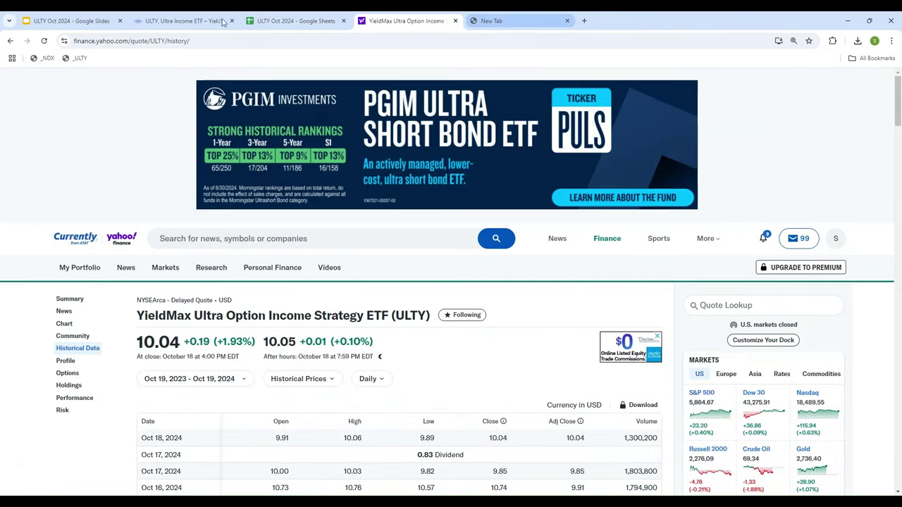
left_click(296, 20)
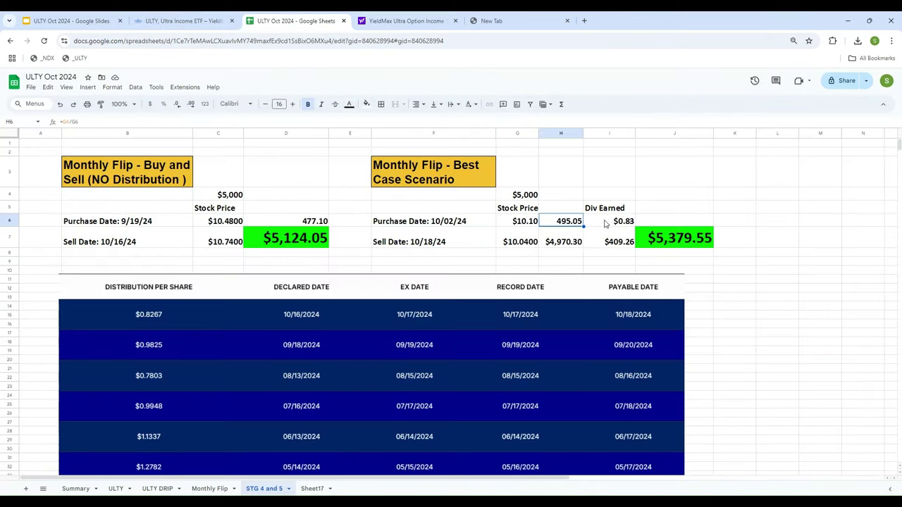
Re-enter the best-case flip's share count in H6 as =G4/G6, dividing the investment by the purchase price.
left_click(606, 224)
left_click(528, 225)
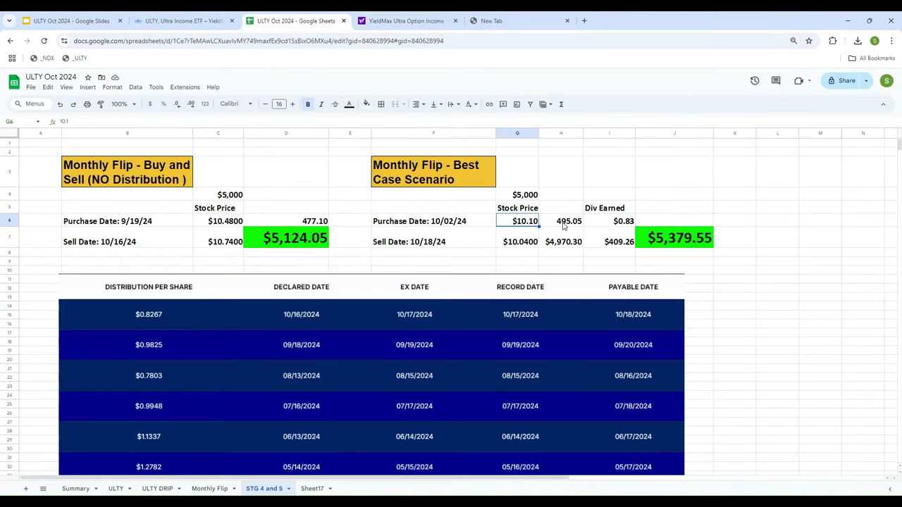
left_click(564, 226)
type("=G4")
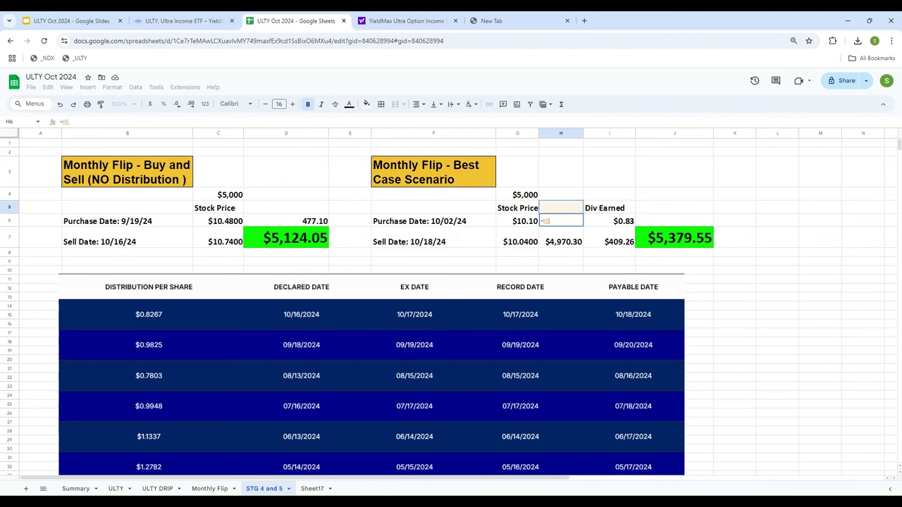
type("/G6")
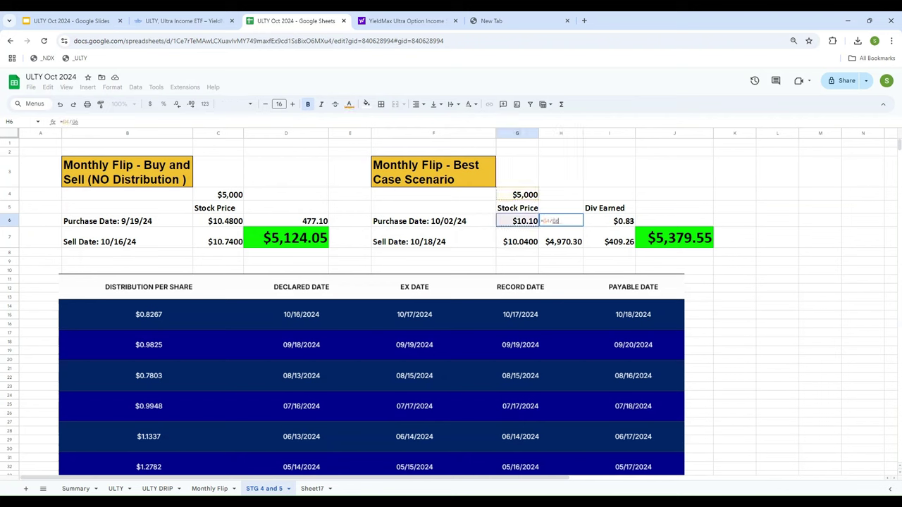
key("Return")
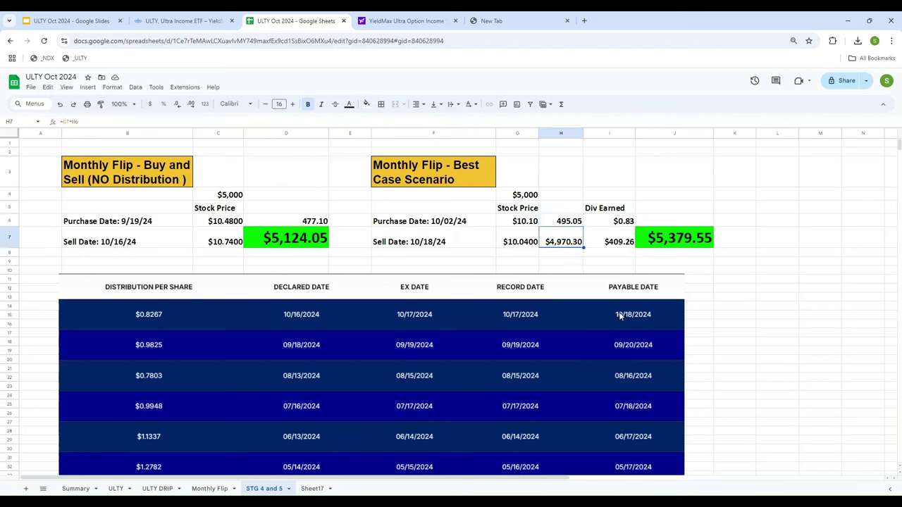
Re-enter the best-case flip's sale value in H7 as =G7*H6, multiplying the sell price by the shares.
left_click(570, 224)
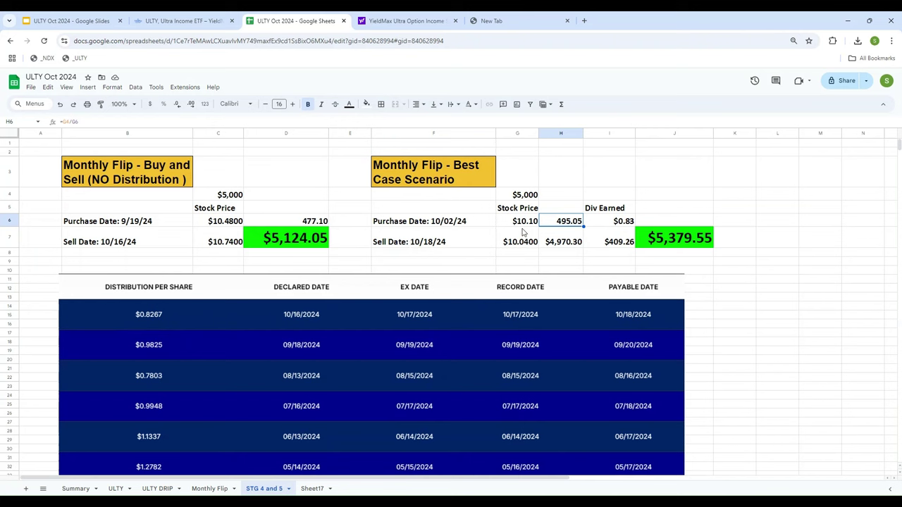
left_click(569, 247)
type("=")
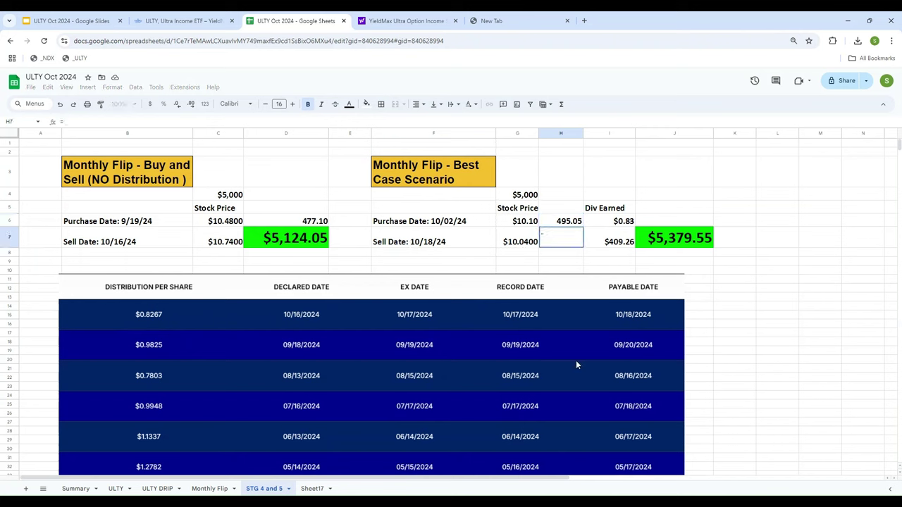
type("G7*H6")
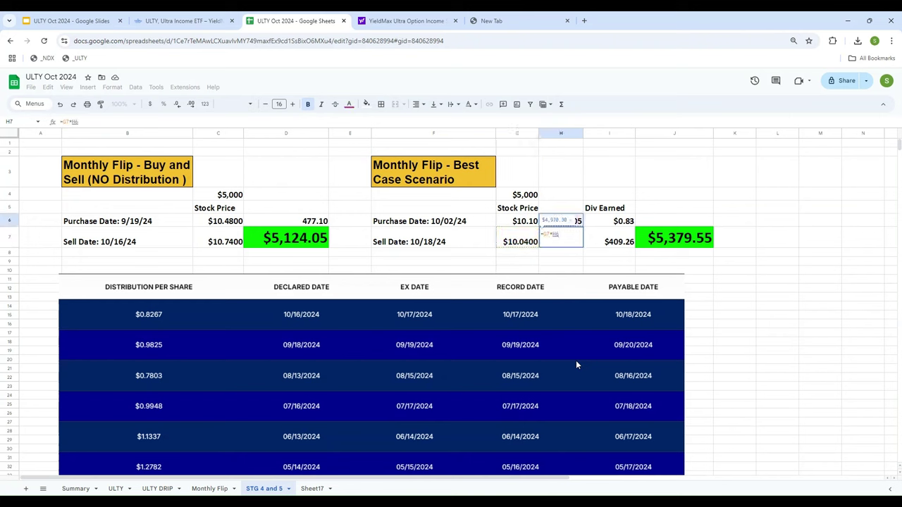
key("Return")
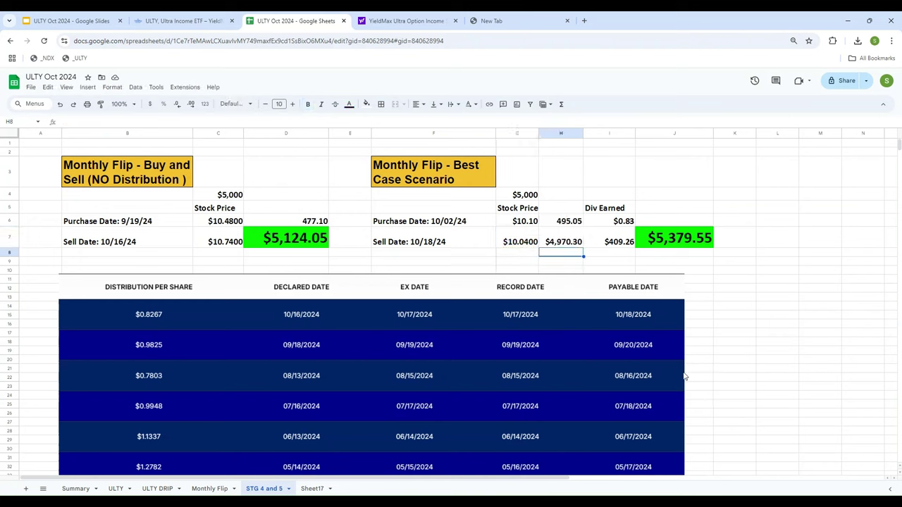
Re-enter the best-case flip's total dividend in I7 as =I6*H6, multiplying the dividend per share by the shares.
left_click(616, 243)
type("=I6")
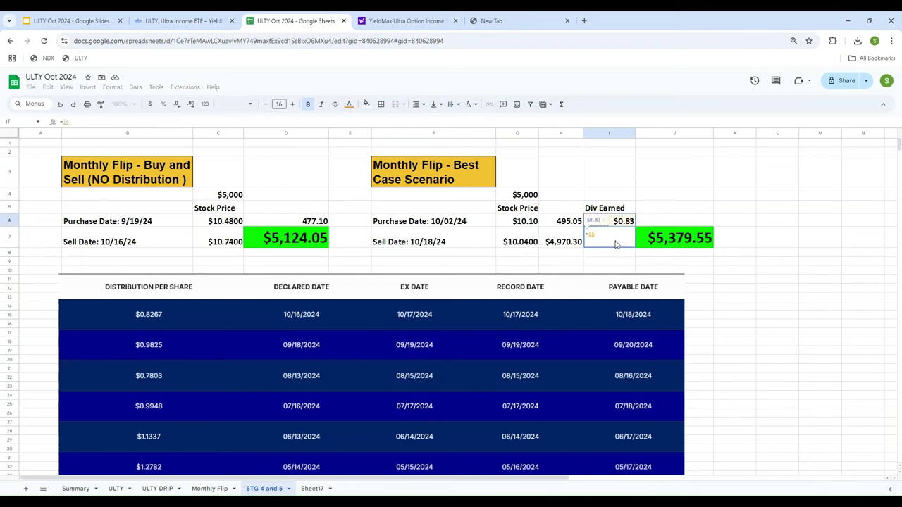
type("*H6")
key("Return")
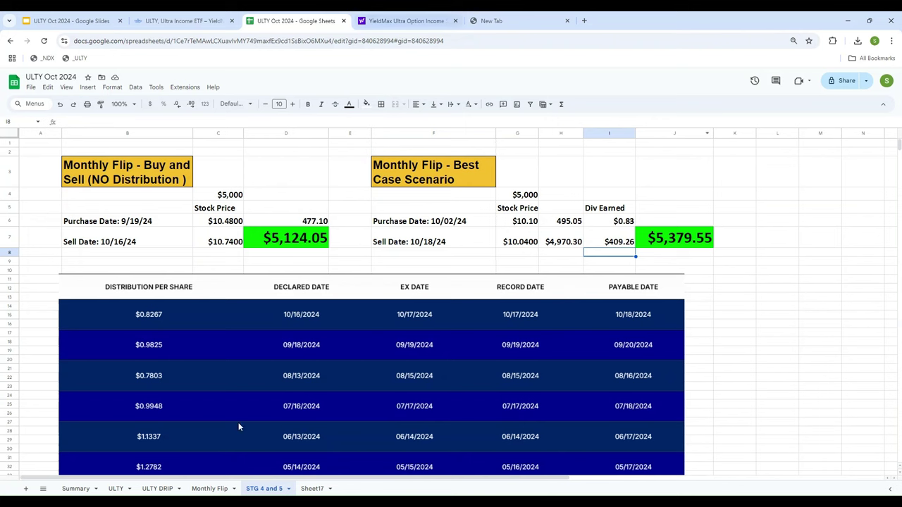
On the Summary sheet, delete the black cover over strategy 5's results and look over the comparison of all five strategies.
left_click(71, 488)
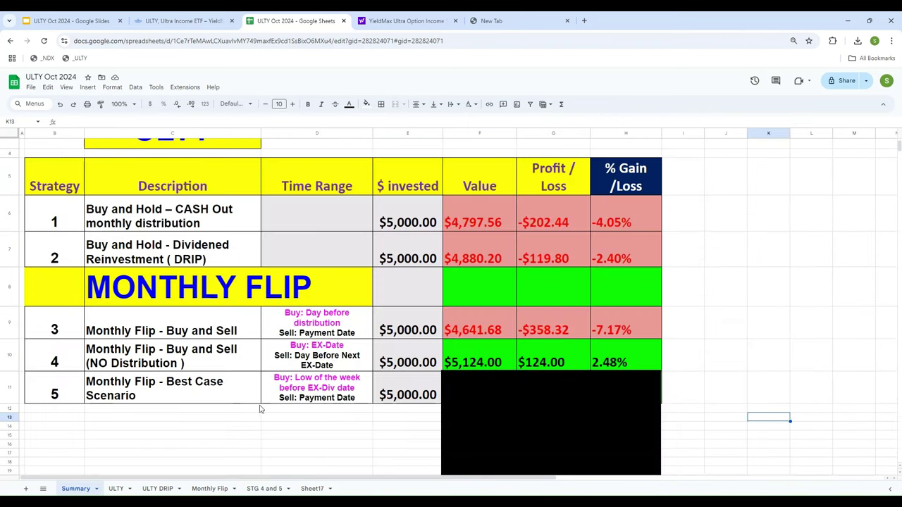
scroll(591, 403, "down", 1)
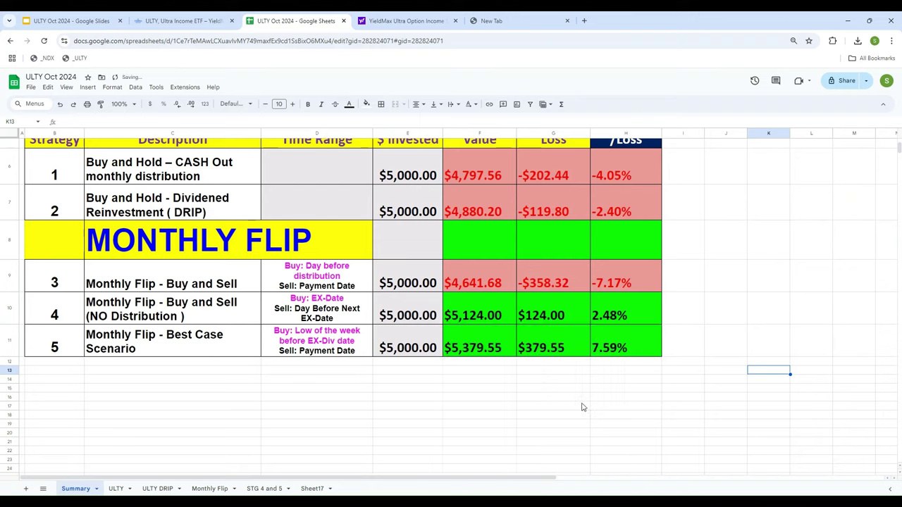
scroll(606, 394, "up", 3)
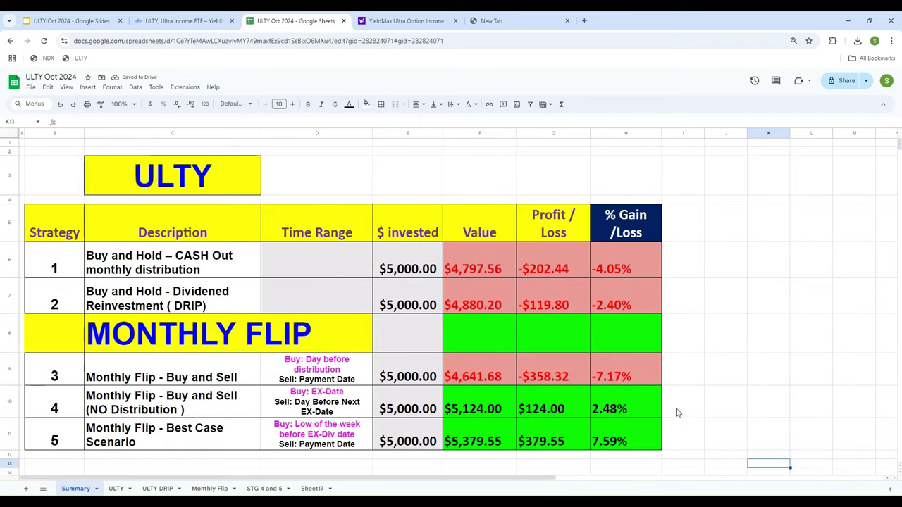
scroll(673, 429, "down", 1)
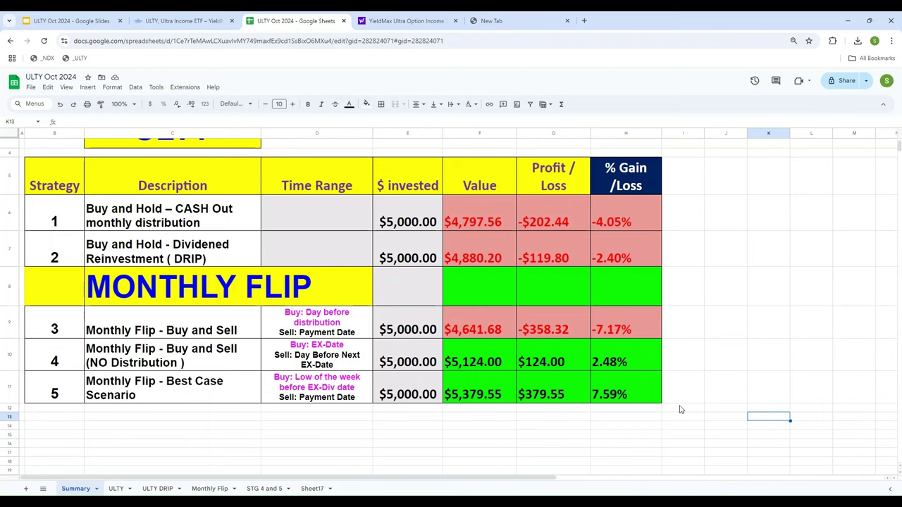
scroll(675, 391, "up", 1)
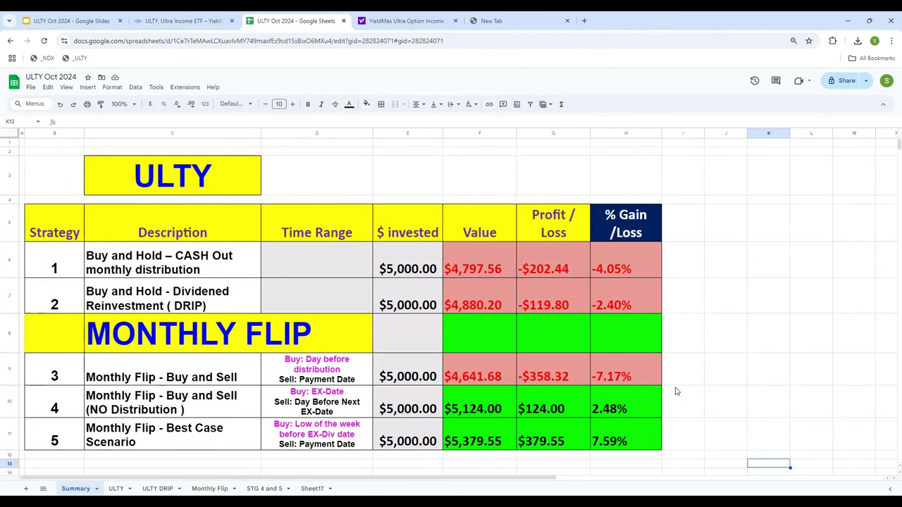